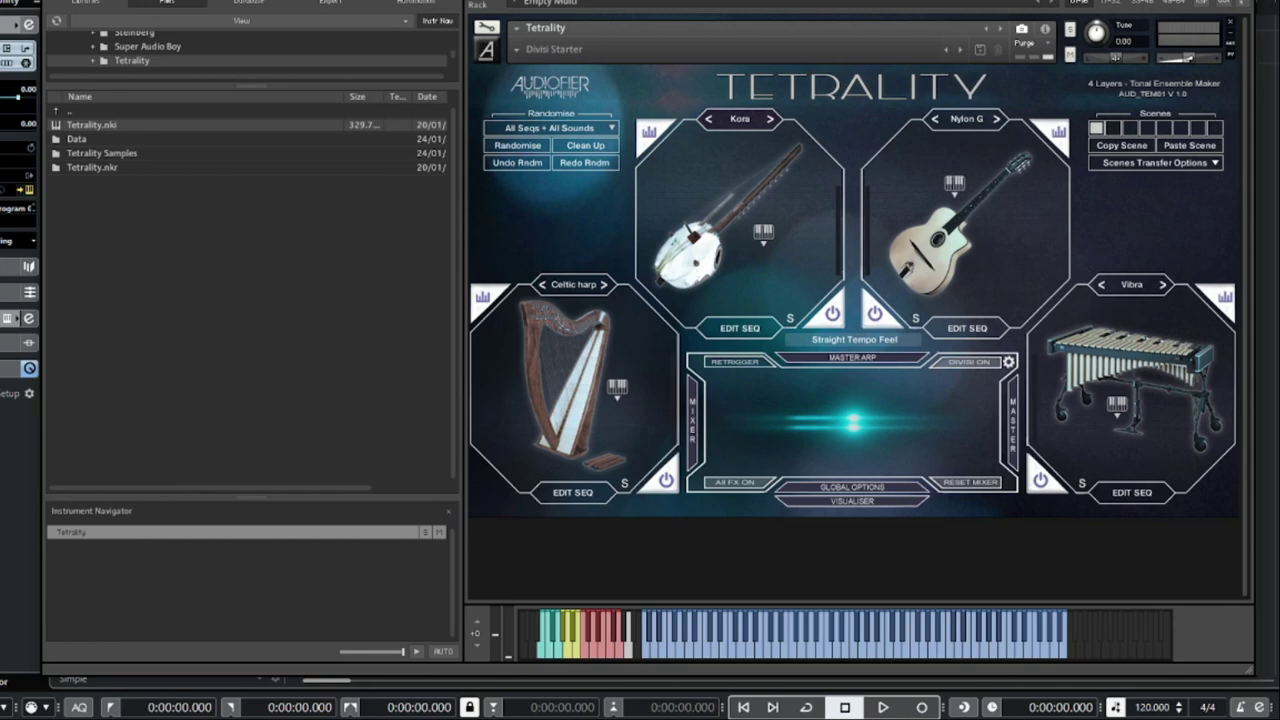
Review the instrument choices for the Kora layer and the available randomisation types without changing either
{"action": "left_click", "coordinate": [760, 122]}
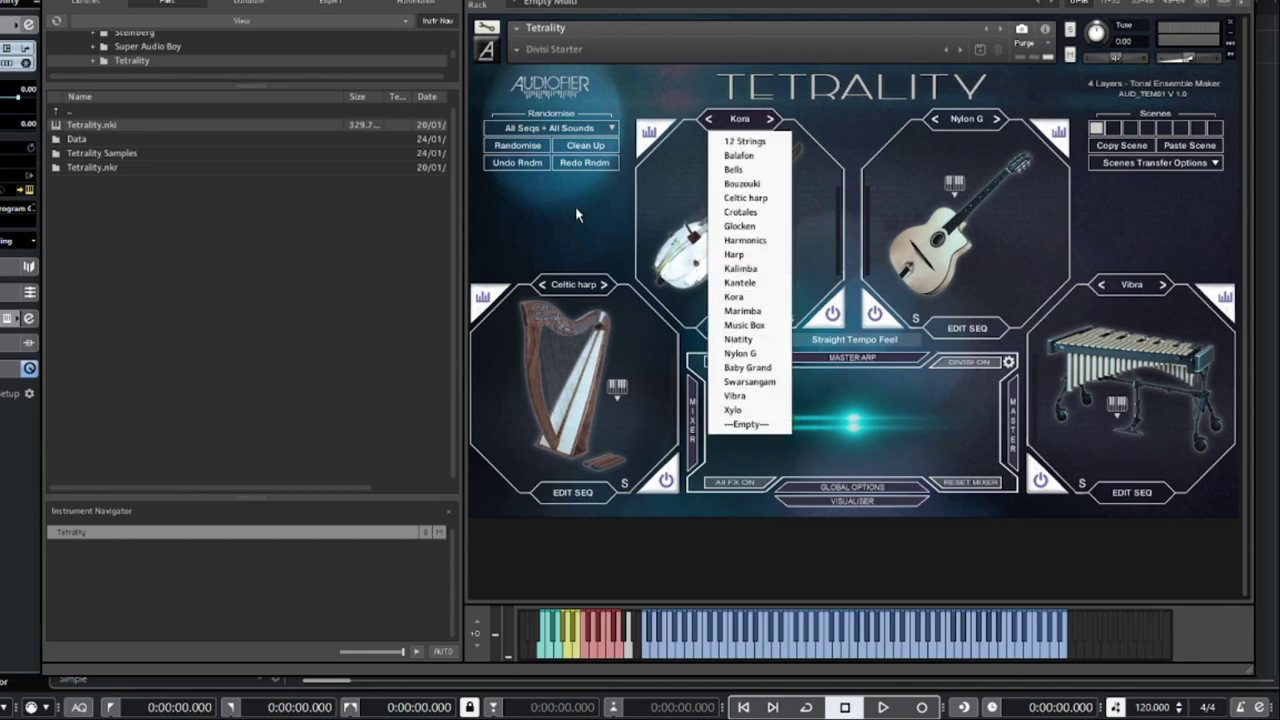
{"action": "left_click", "coordinate": [600, 212]}
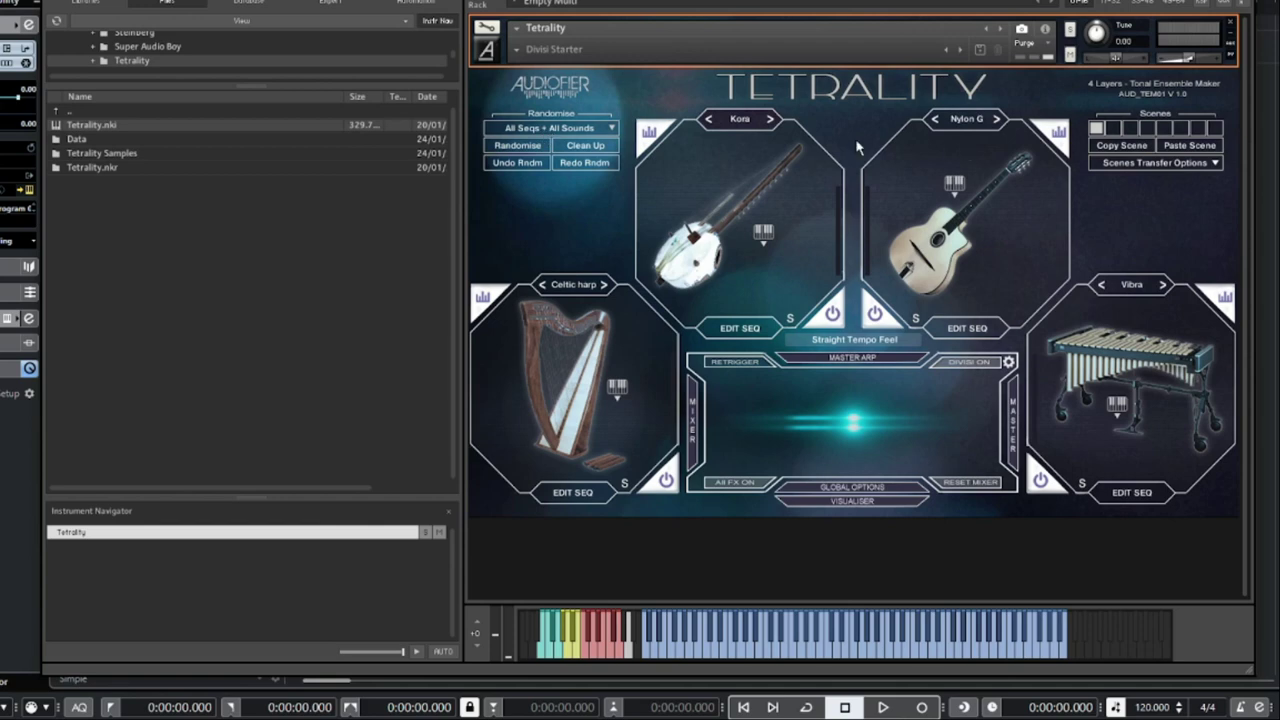
{"action": "left_click", "coordinate": [545, 130]}
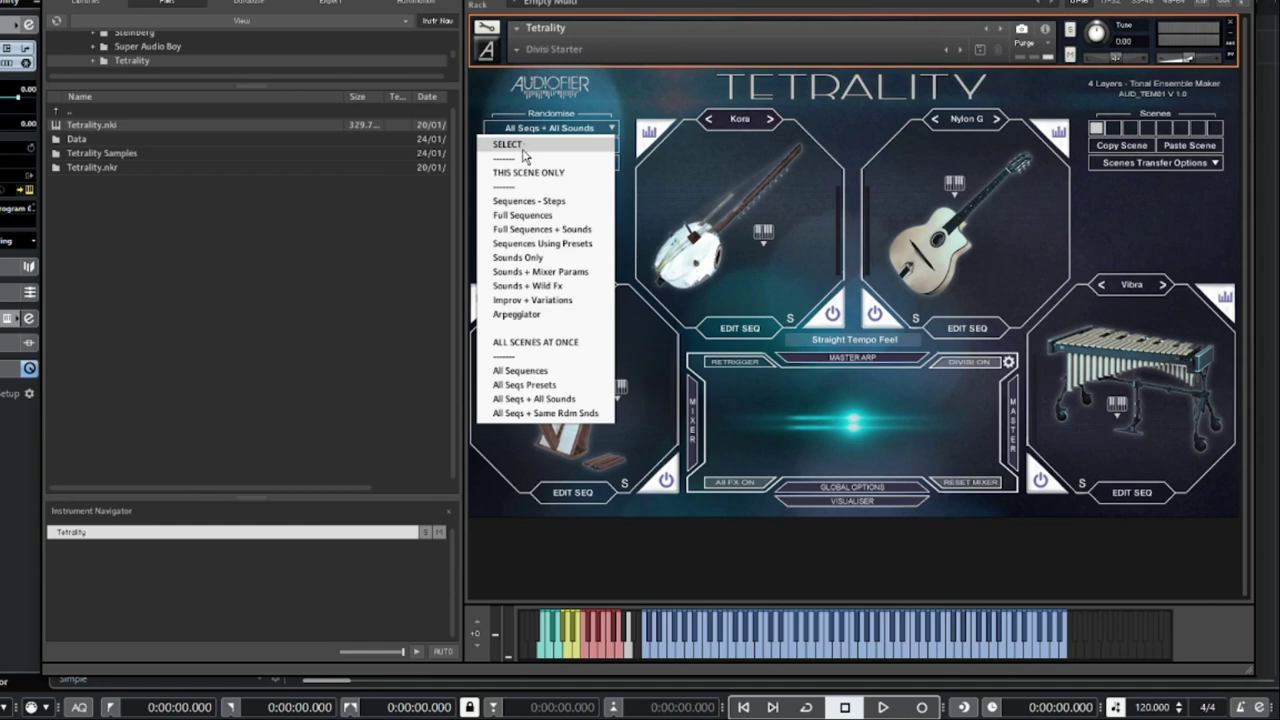
{"action": "left_click", "coordinate": [646, 98]}
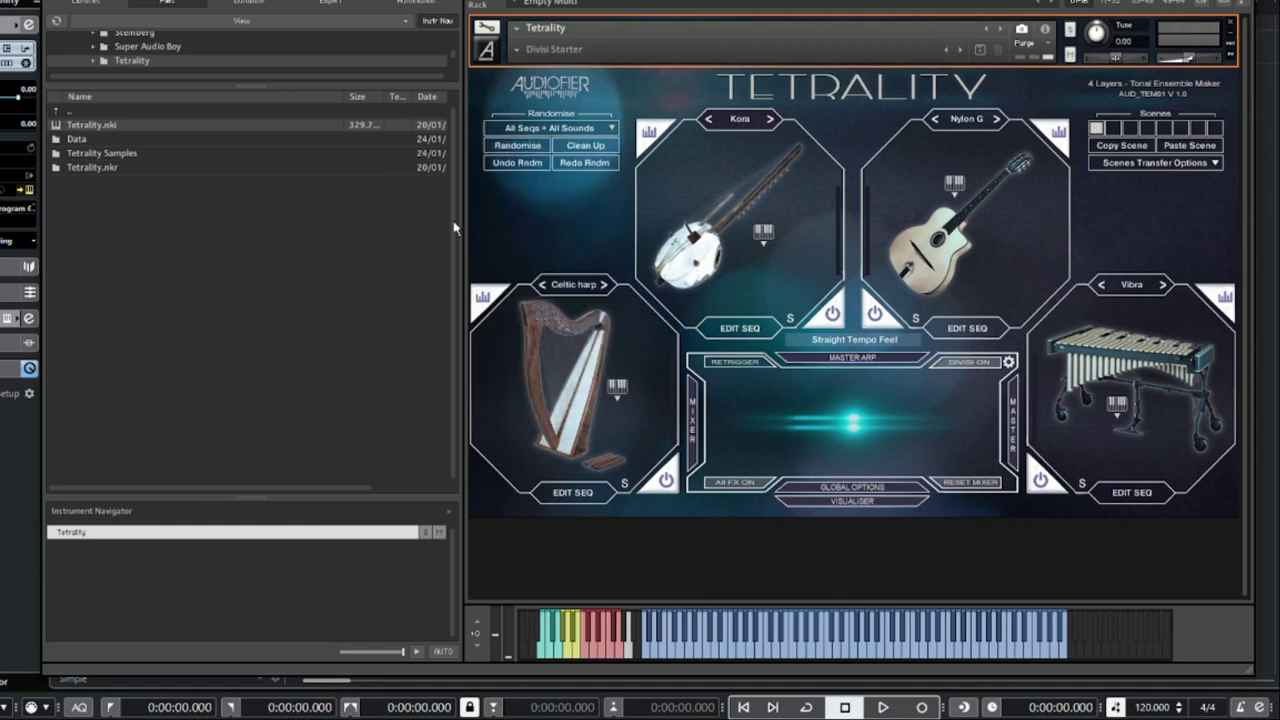
Randomise all sequences and sounds twice, undoing and redoing the first randomisation in between
{"action": "left_click", "coordinate": [515, 146]}
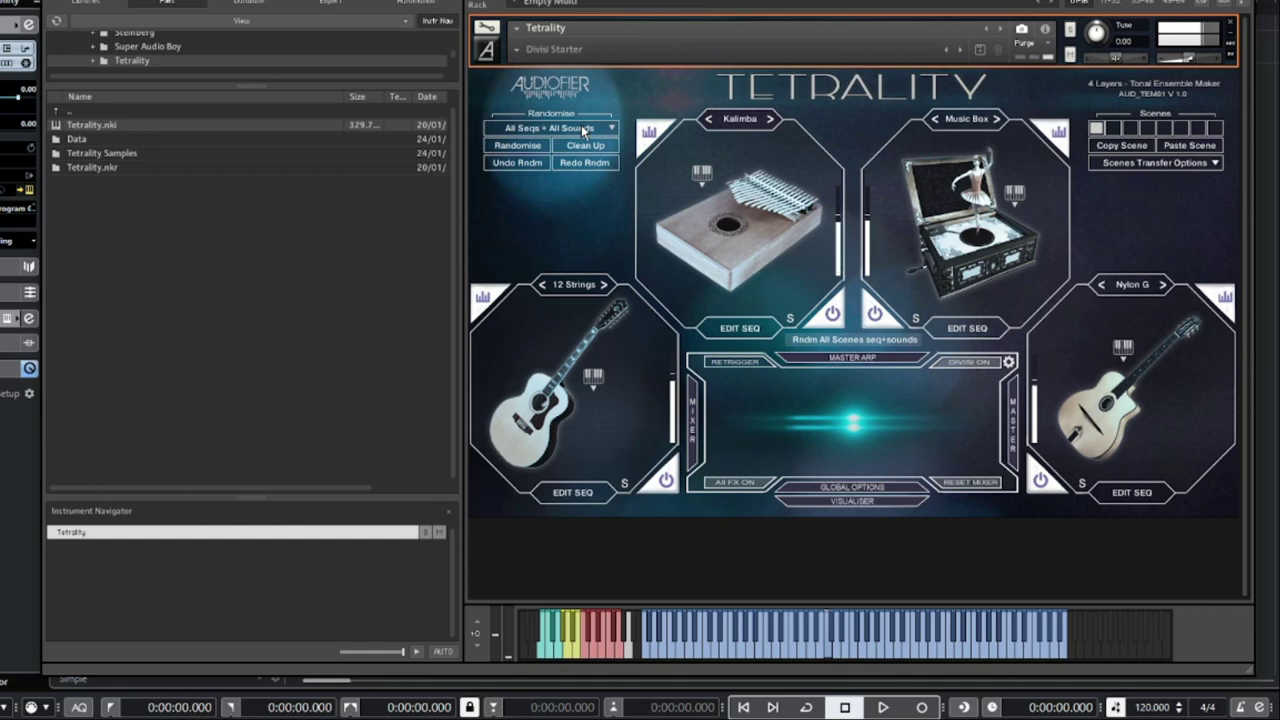
{"action": "left_click", "coordinate": [529, 165]}
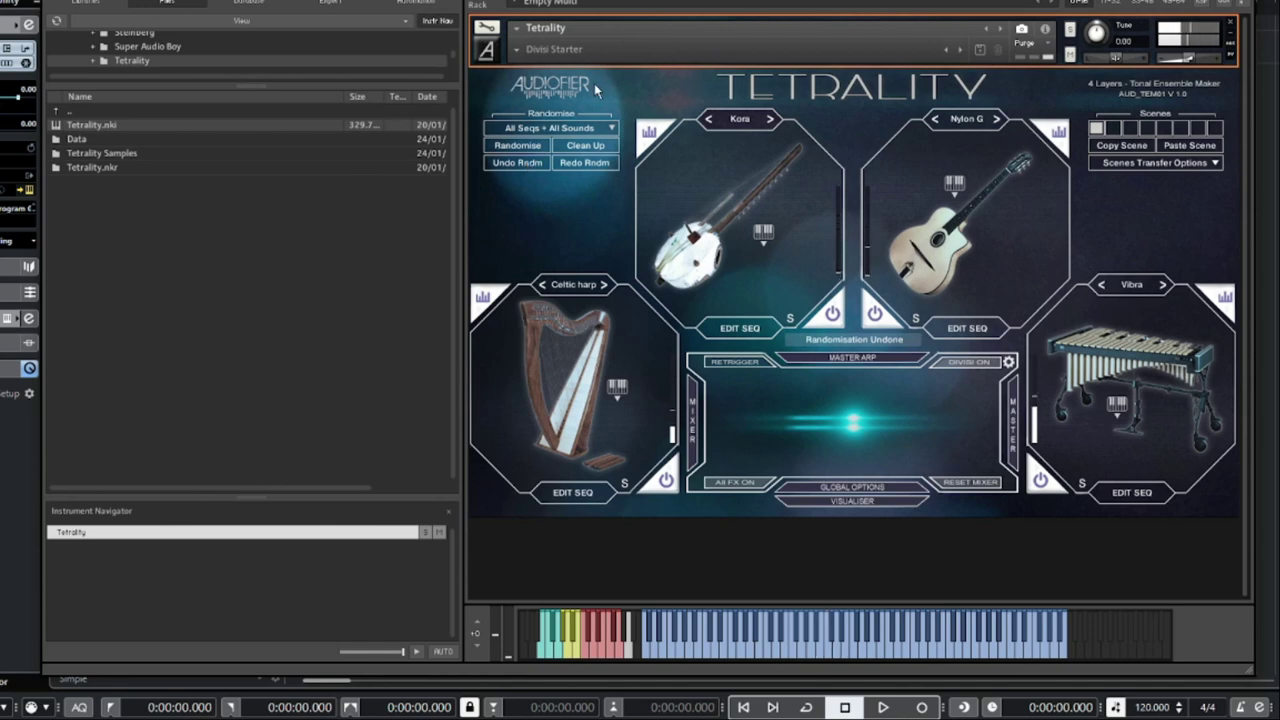
{"action": "left_click", "coordinate": [567, 168]}
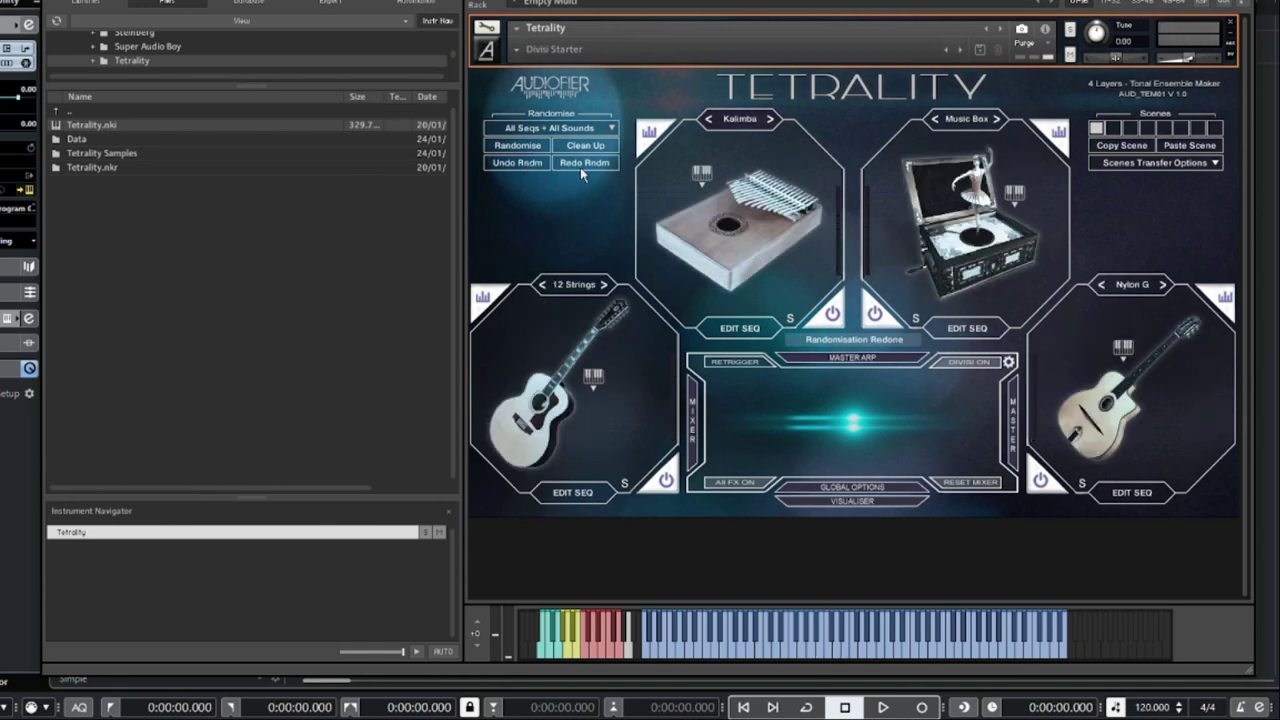
{"action": "left_click", "coordinate": [521, 146]}
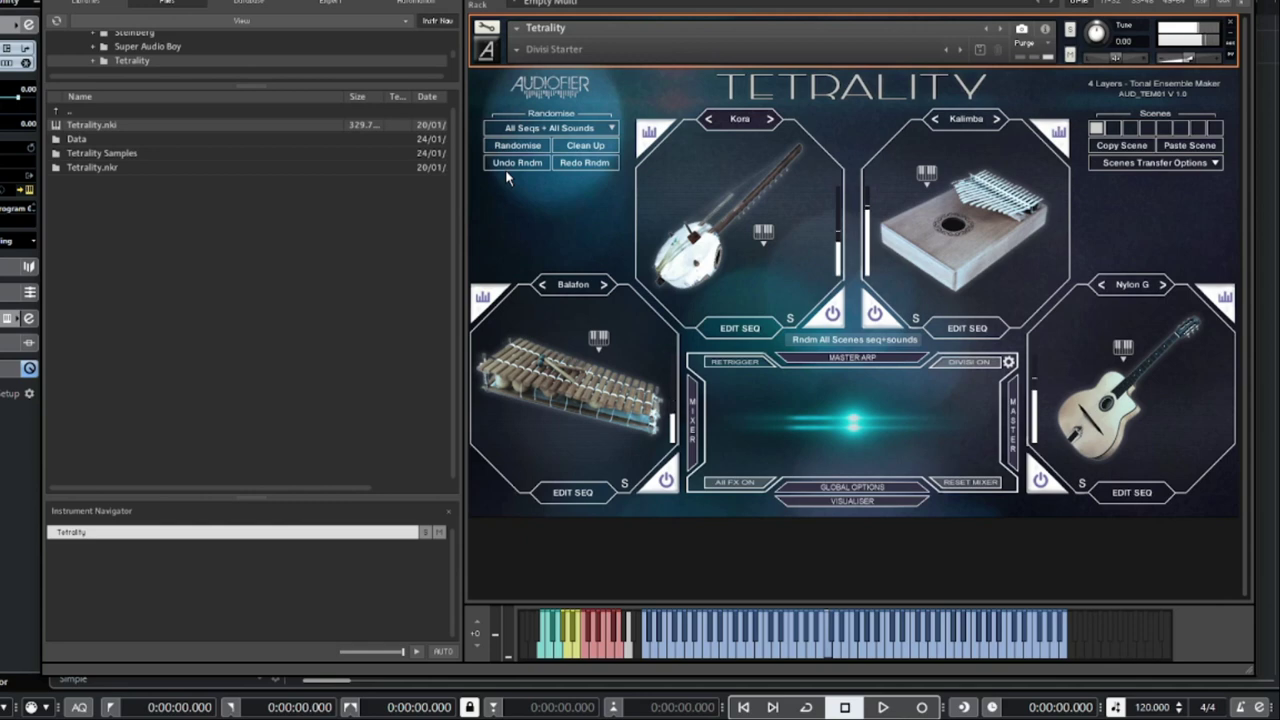
{"action": "left_click", "coordinate": [1097, 127]}
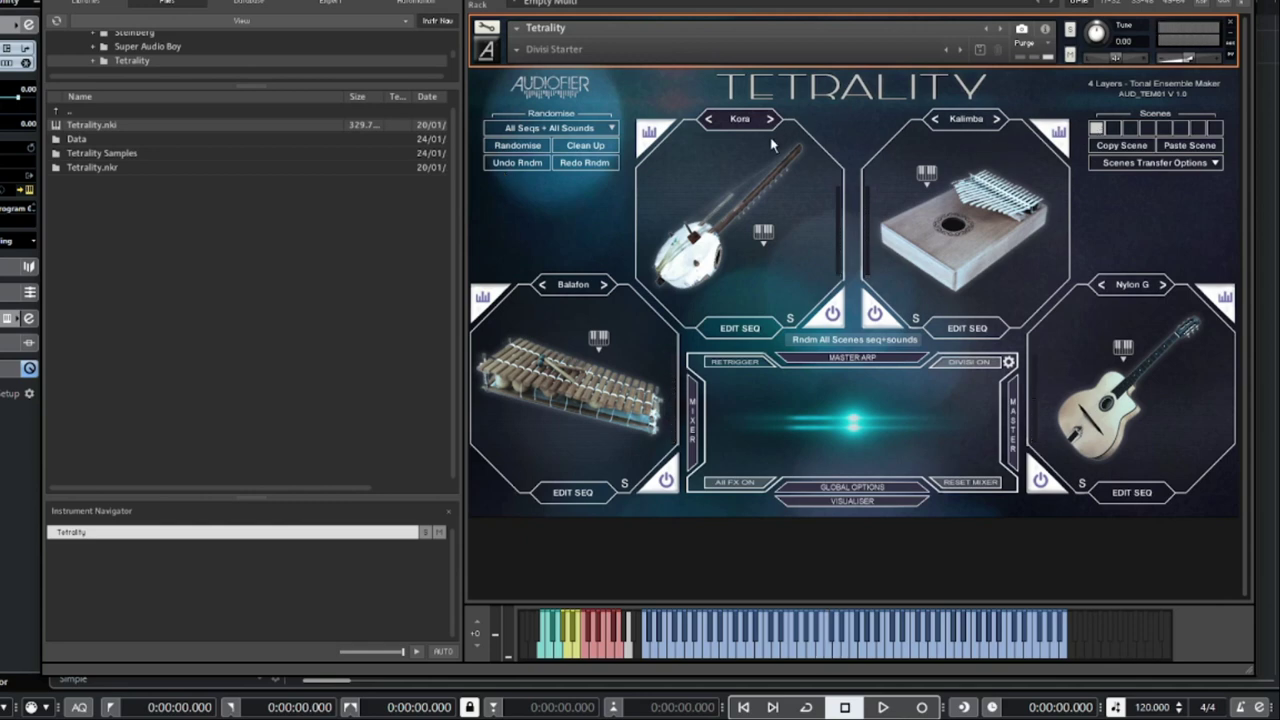
Randomise the layers repeatedly using the Sounds Only type and clean up the sequences
{"action": "left_click", "coordinate": [592, 129]}
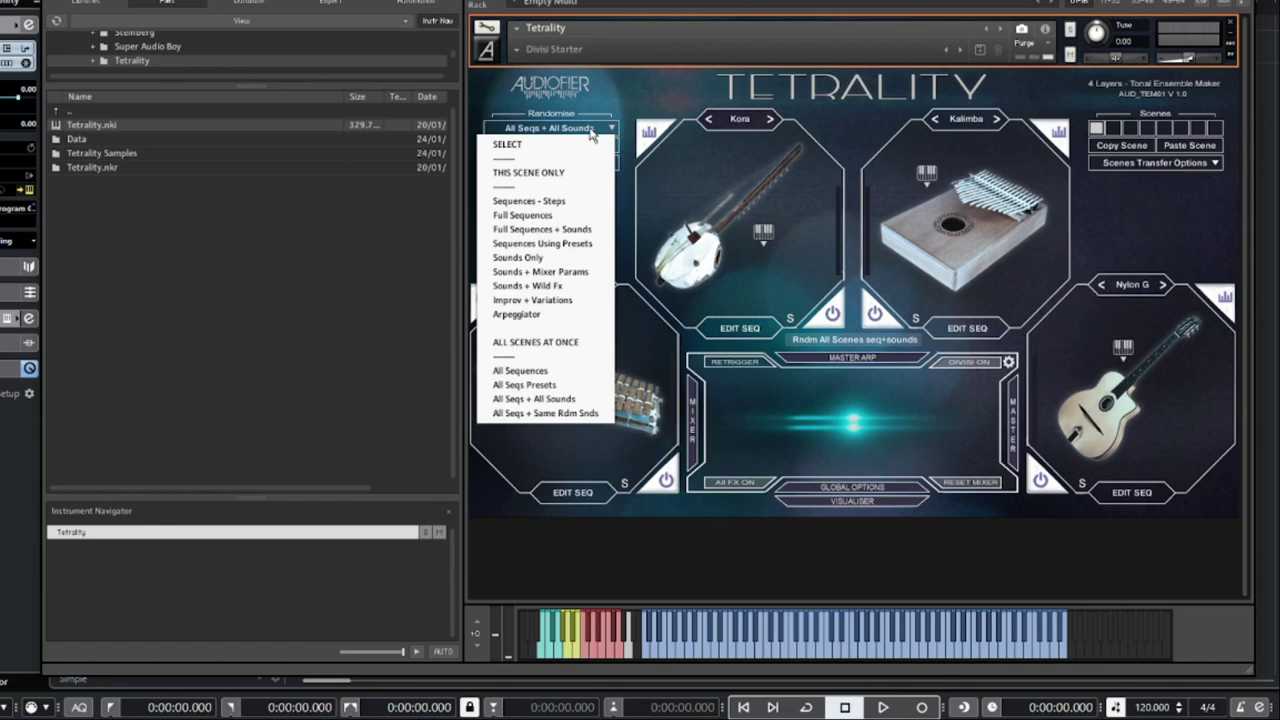
{"action": "left_click", "coordinate": [541, 258]}
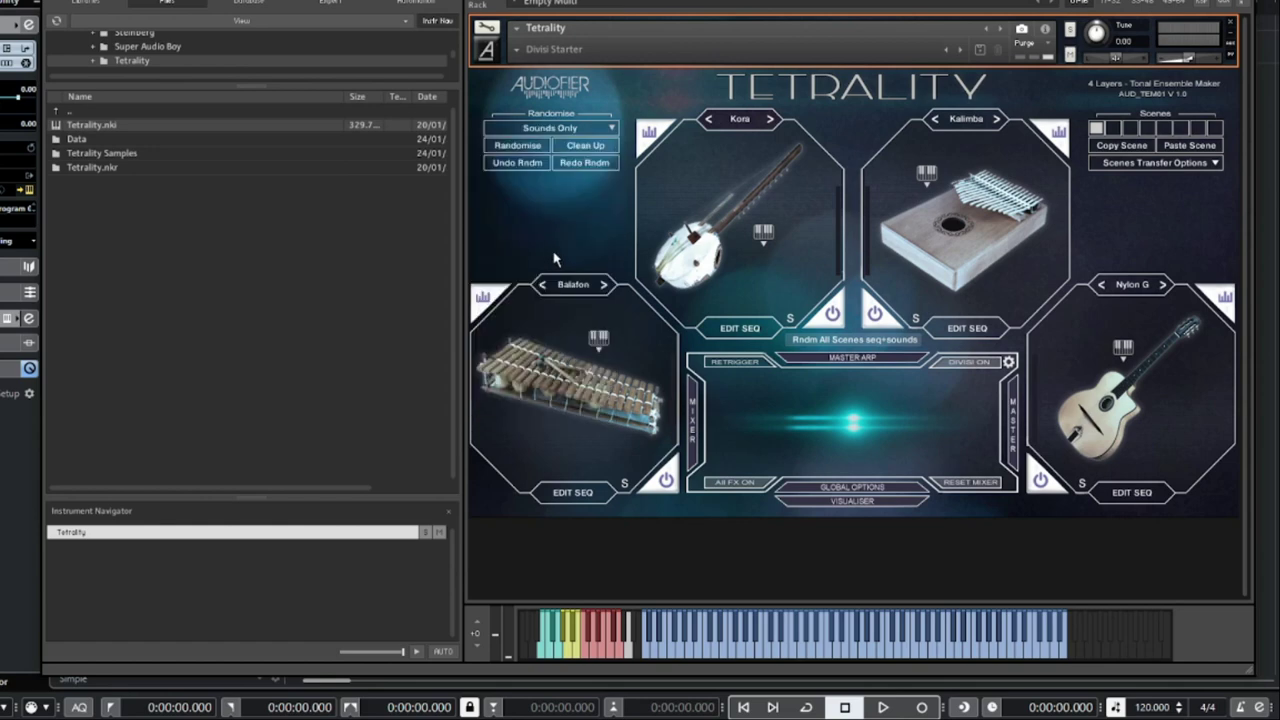
{"action": "left_click", "coordinate": [522, 146]}
{"action": "left_click", "coordinate": [520, 146]}
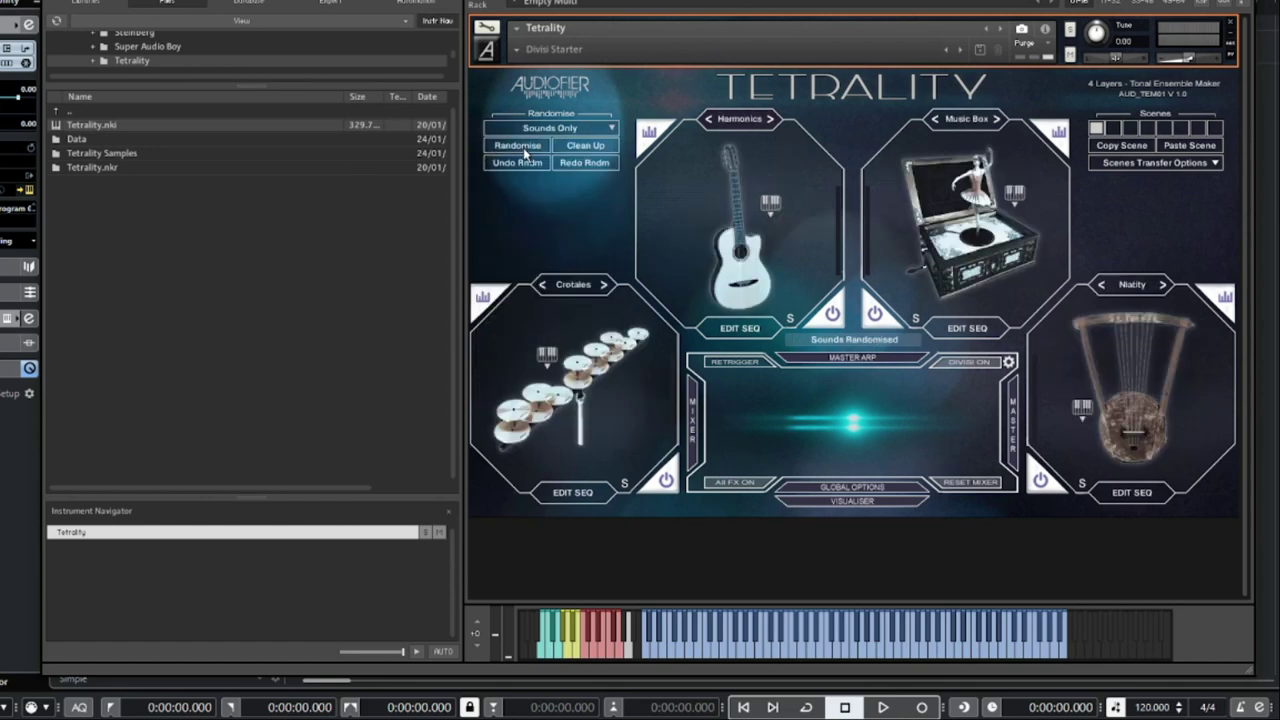
{"action": "left_click", "coordinate": [522, 146]}
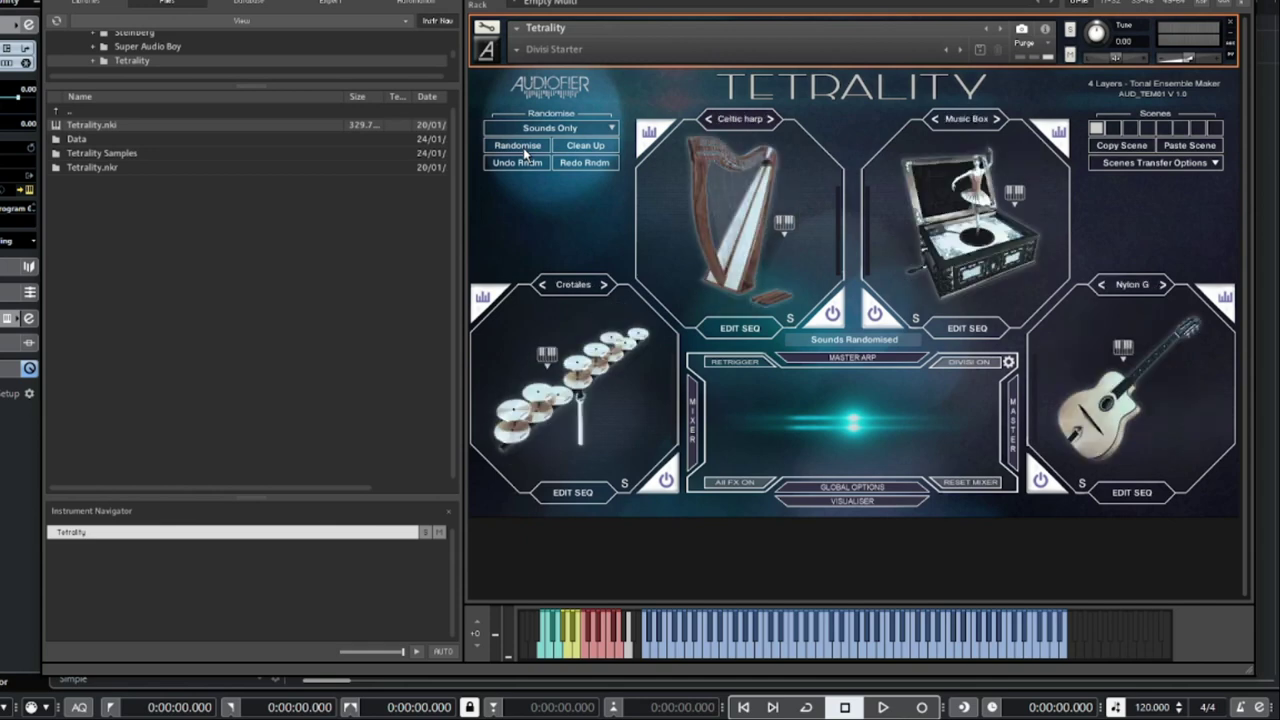
{"action": "left_click", "coordinate": [522, 146]}
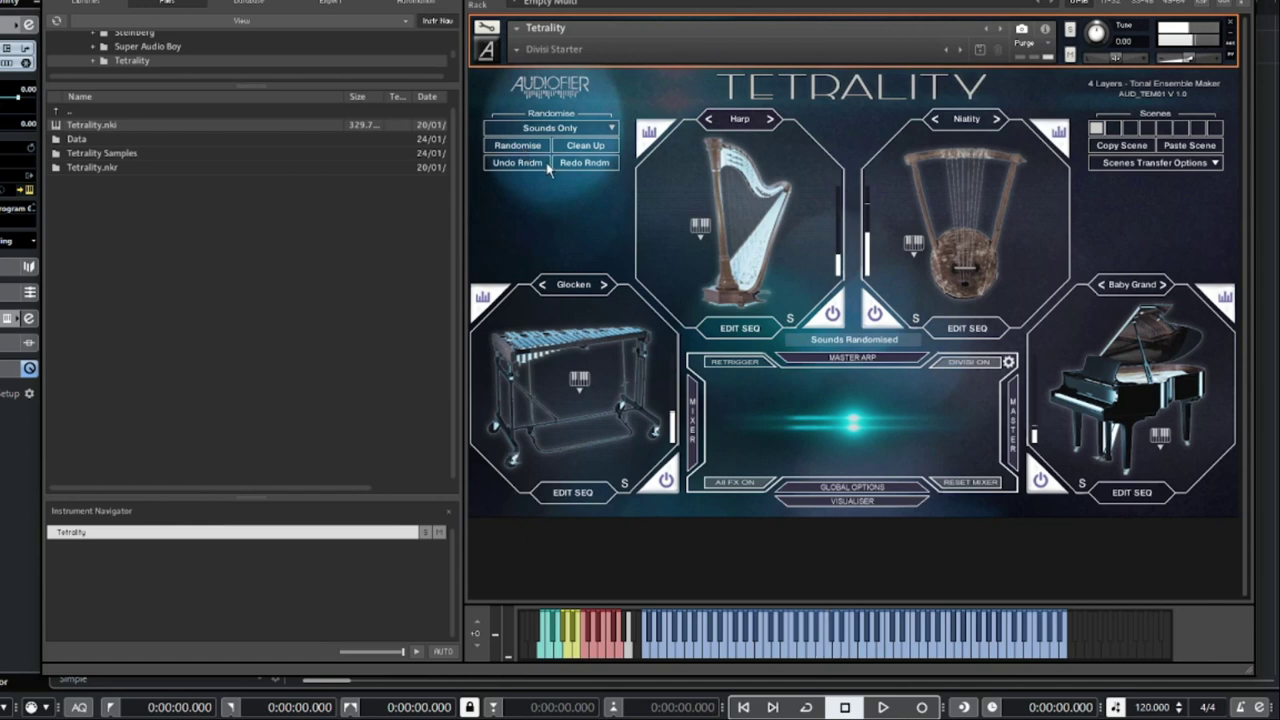
{"action": "left_click", "coordinate": [577, 146]}
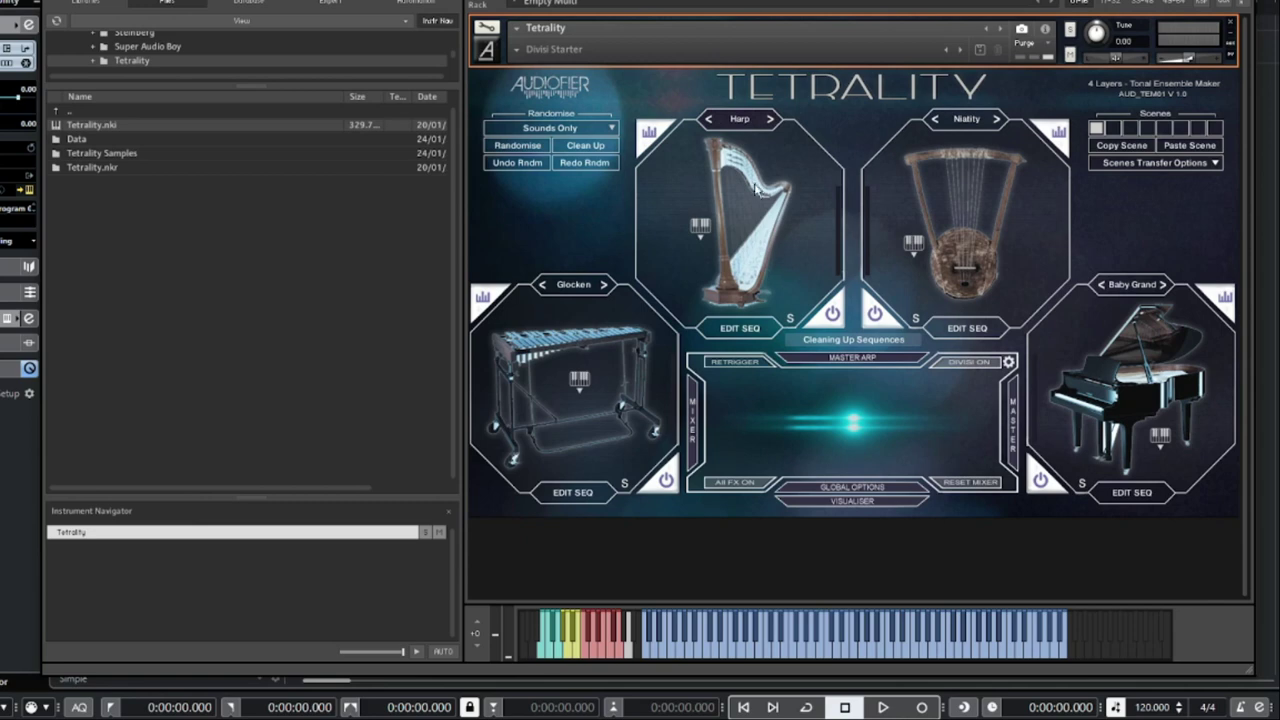
Solo the Harp layer and replace its instrument with Bells
{"action": "left_click", "coordinate": [731, 126]}
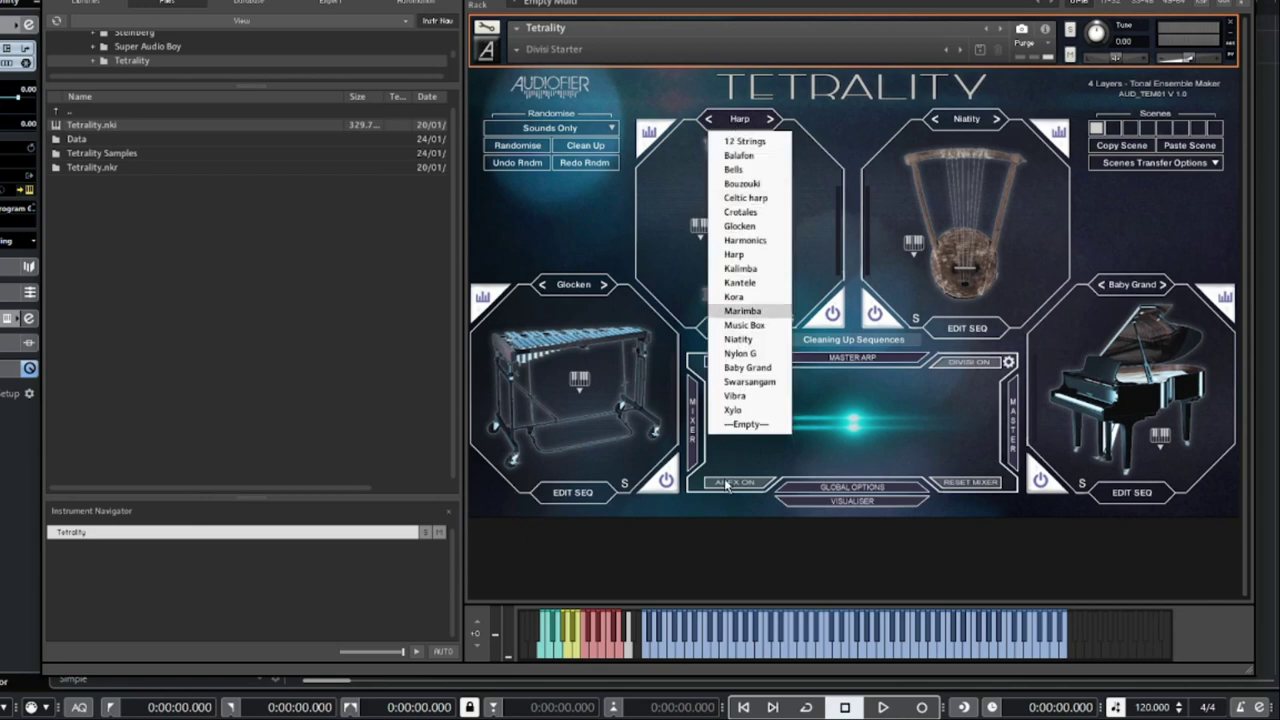
{"action": "left_click", "coordinate": [760, 256]}
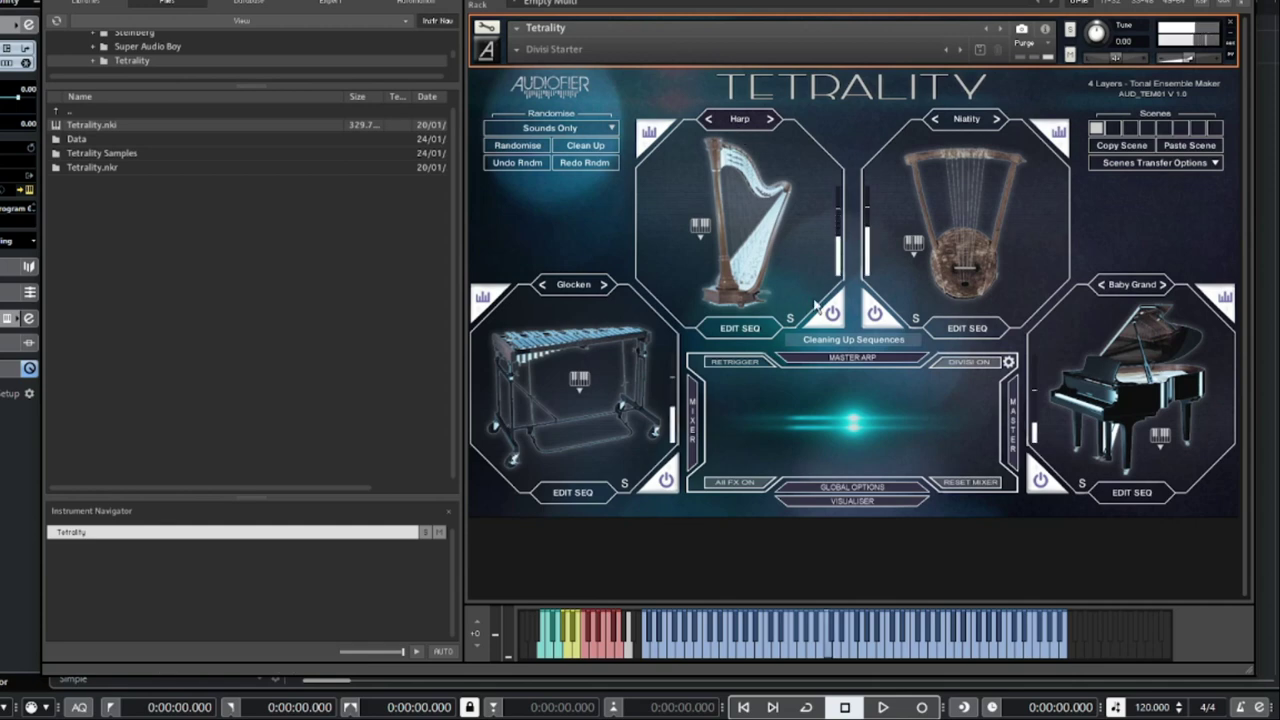
{"action": "left_click", "coordinate": [790, 320]}
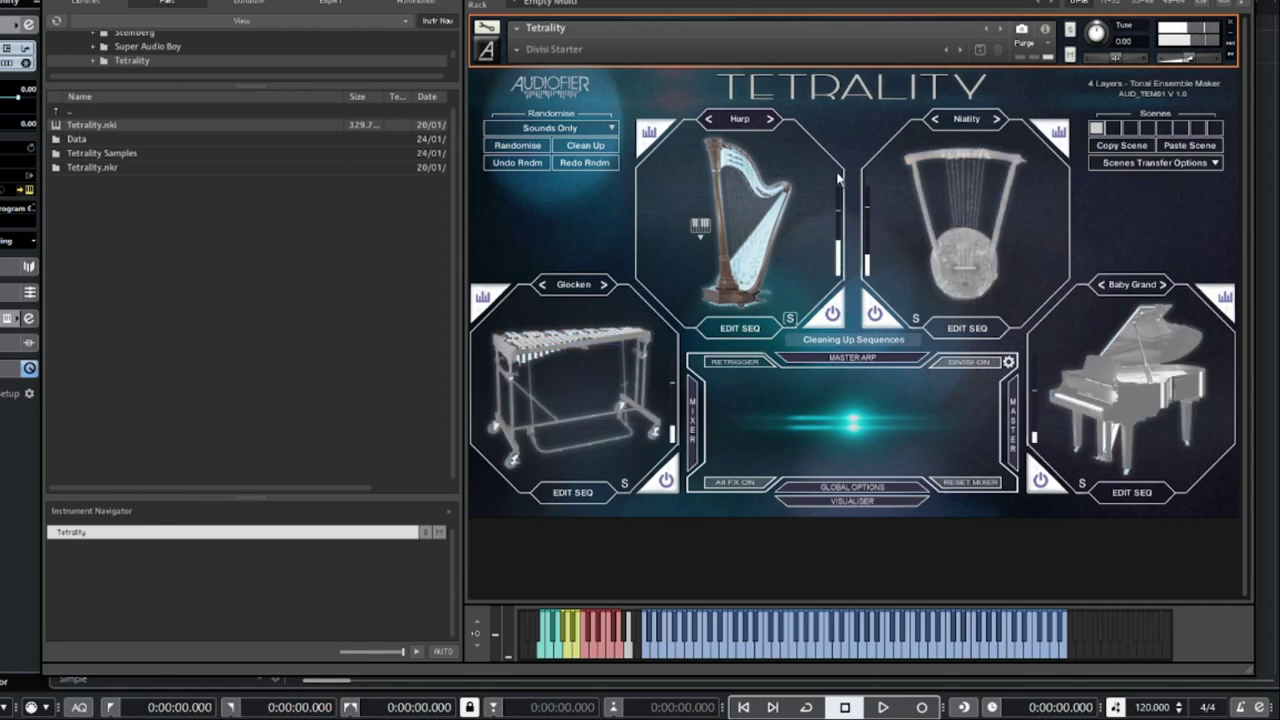
{"action": "left_click", "coordinate": [740, 124]}
{"action": "left_click", "coordinate": [738, 176]}
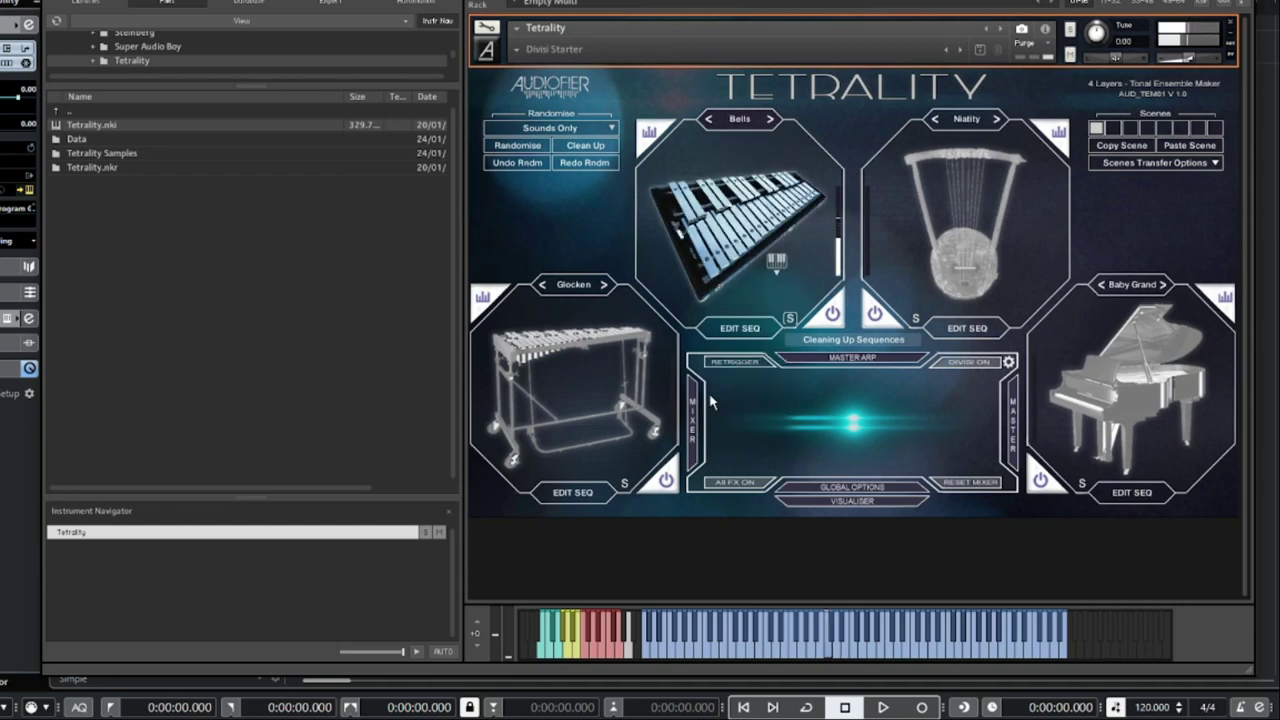
Open the Bells layer's sequence editor and try its improvisation and variation modes
{"action": "left_click", "coordinate": [749, 330]}
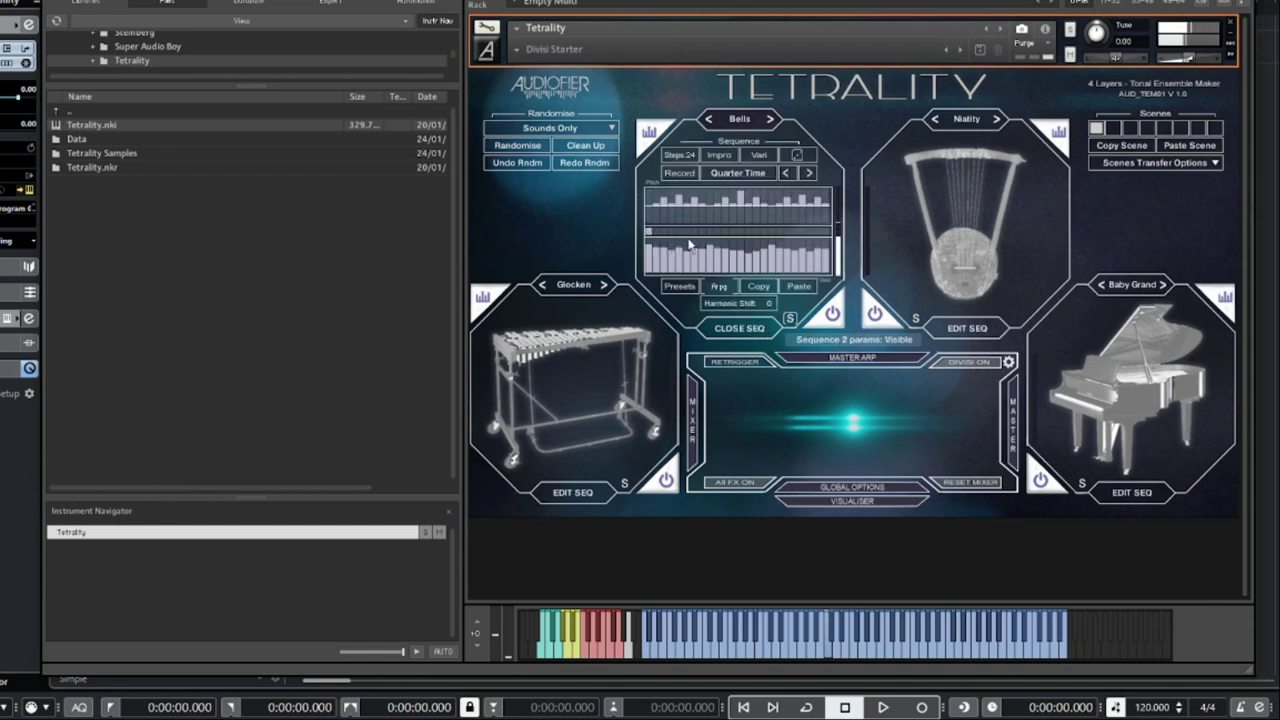
{"action": "left_click", "coordinate": [722, 159]}
{"action": "left_click", "coordinate": [744, 158]}
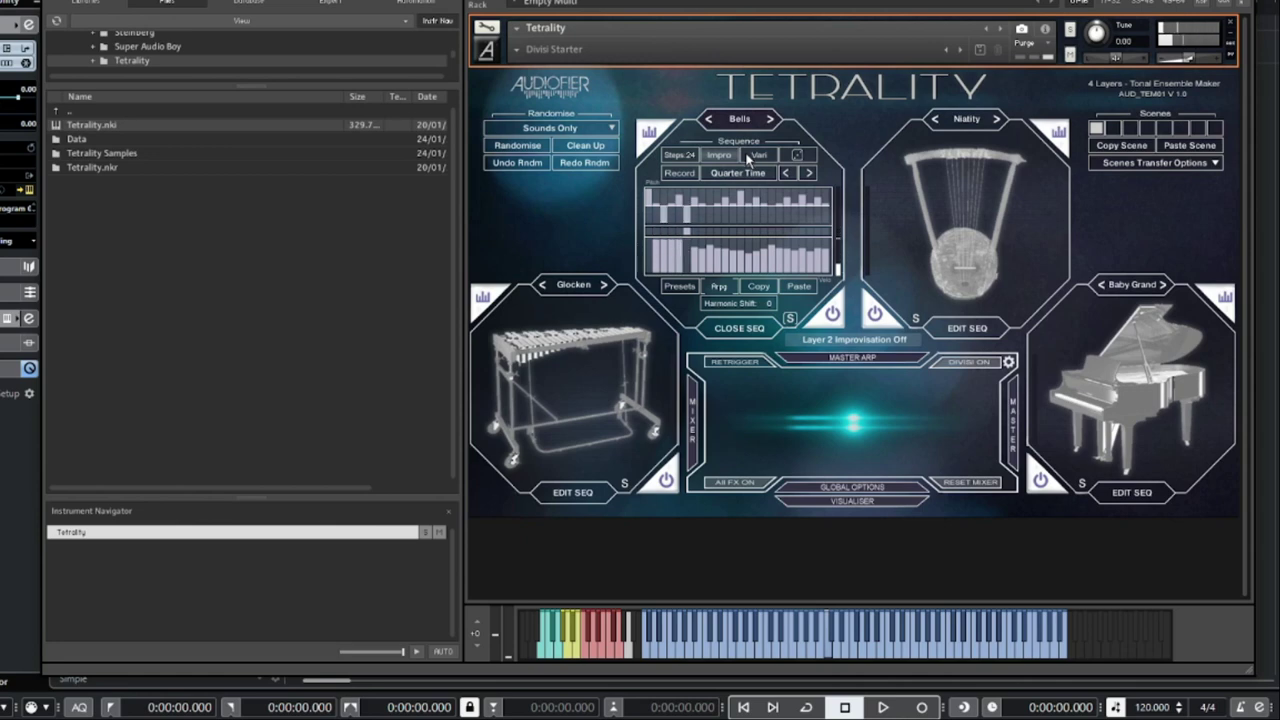
{"action": "left_click", "coordinate": [752, 157]}
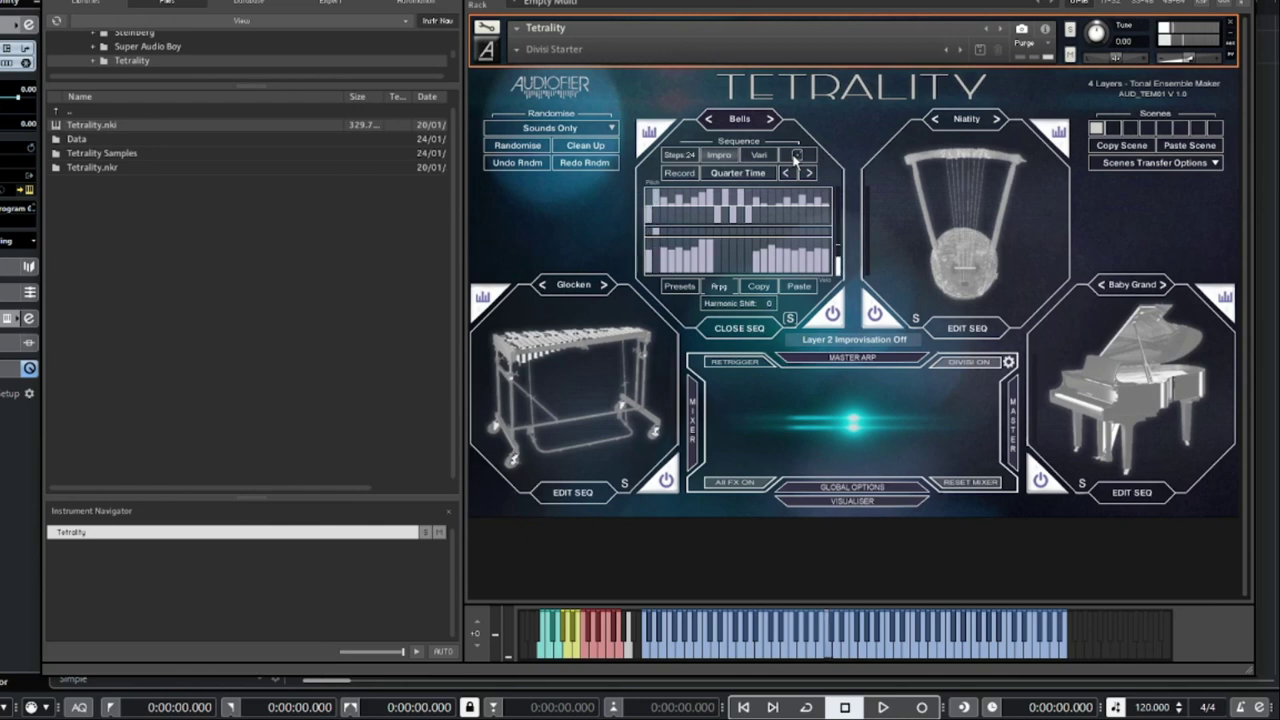
Set the timing of the Bells sequence to Triplets
{"action": "left_click", "coordinate": [797, 155]}
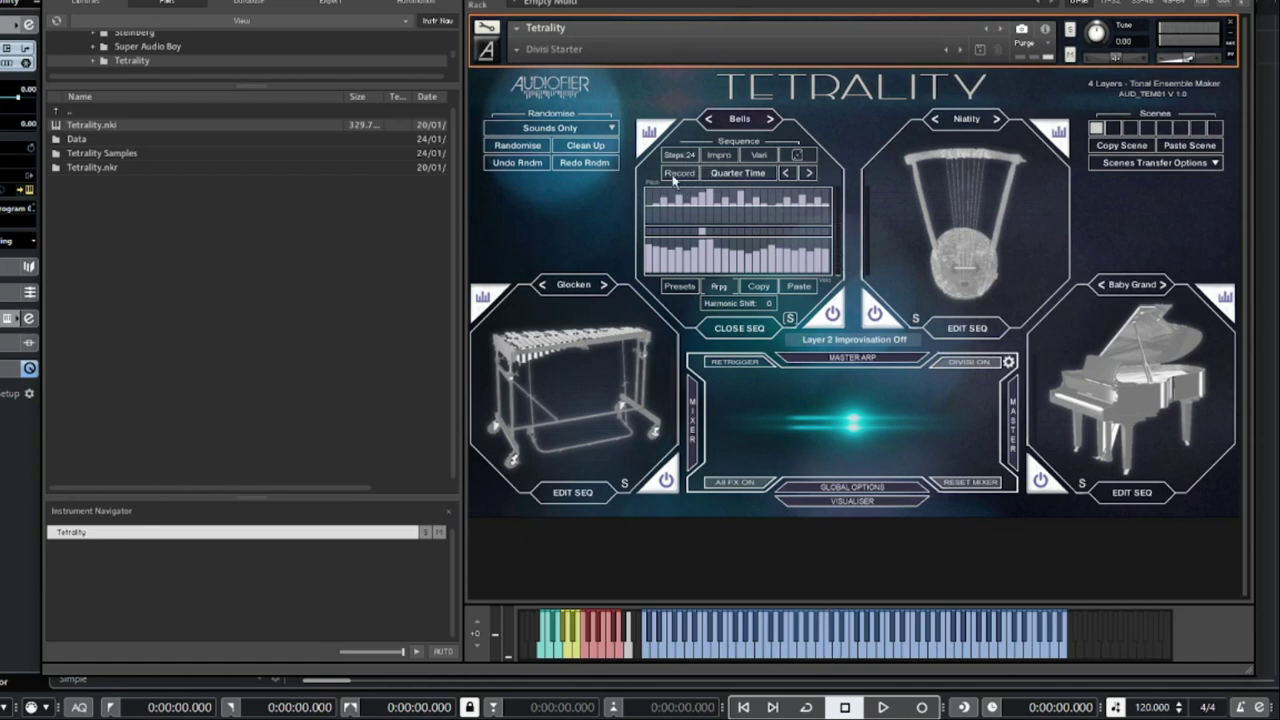
{"action": "left_click", "coordinate": [731, 176]}
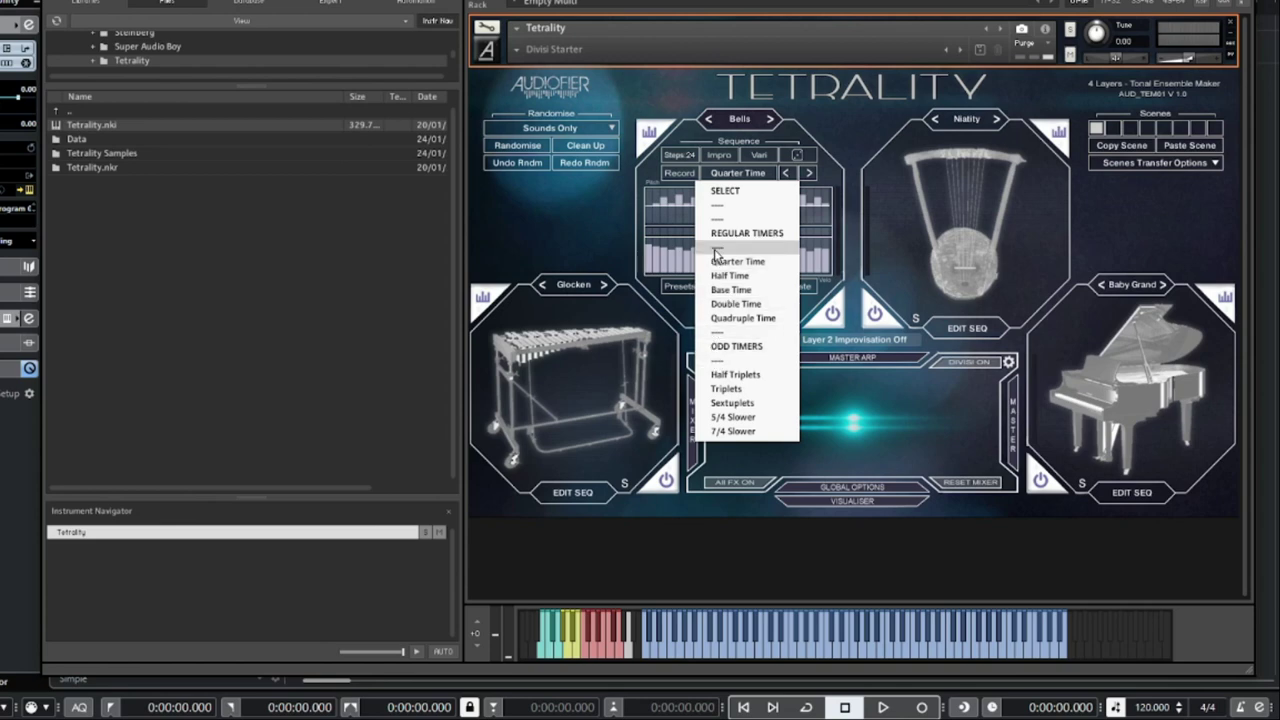
{"action": "left_click", "coordinate": [748, 389]}
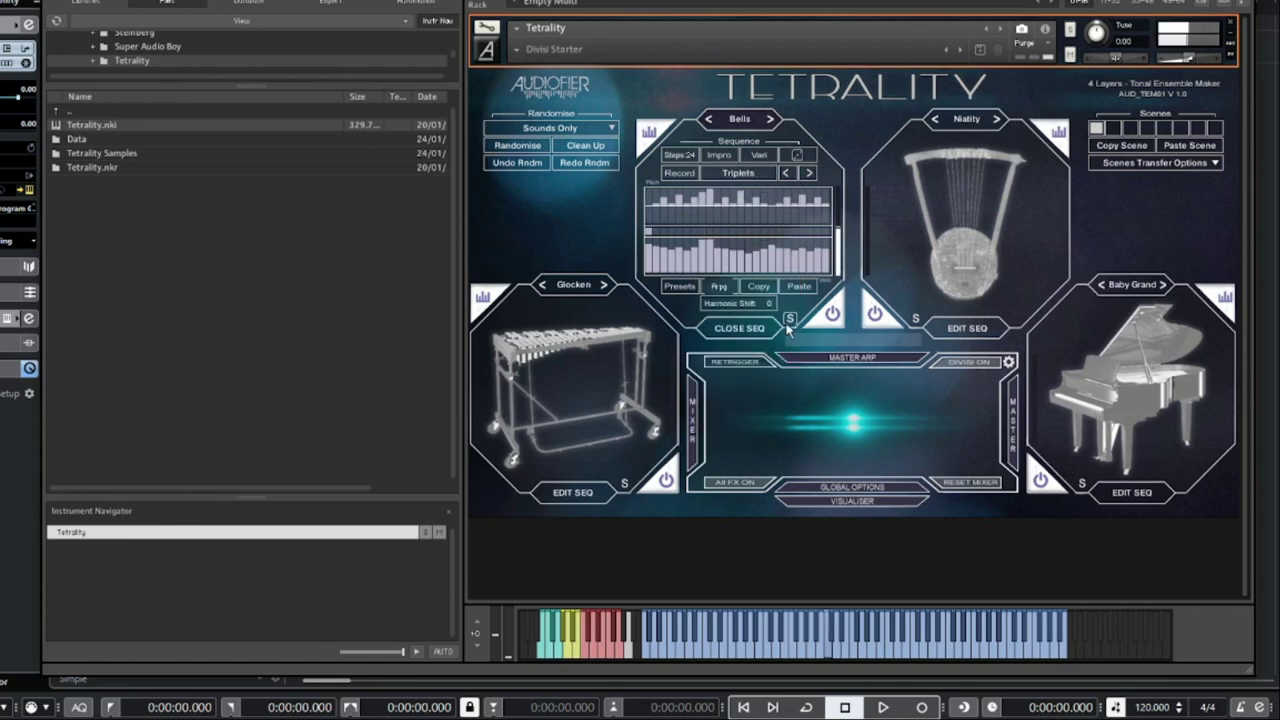
Randomise the Bells sequence with Preset Random followed by Mild Random, and shift its steps to the right
{"action": "left_click", "coordinate": [797, 156]}
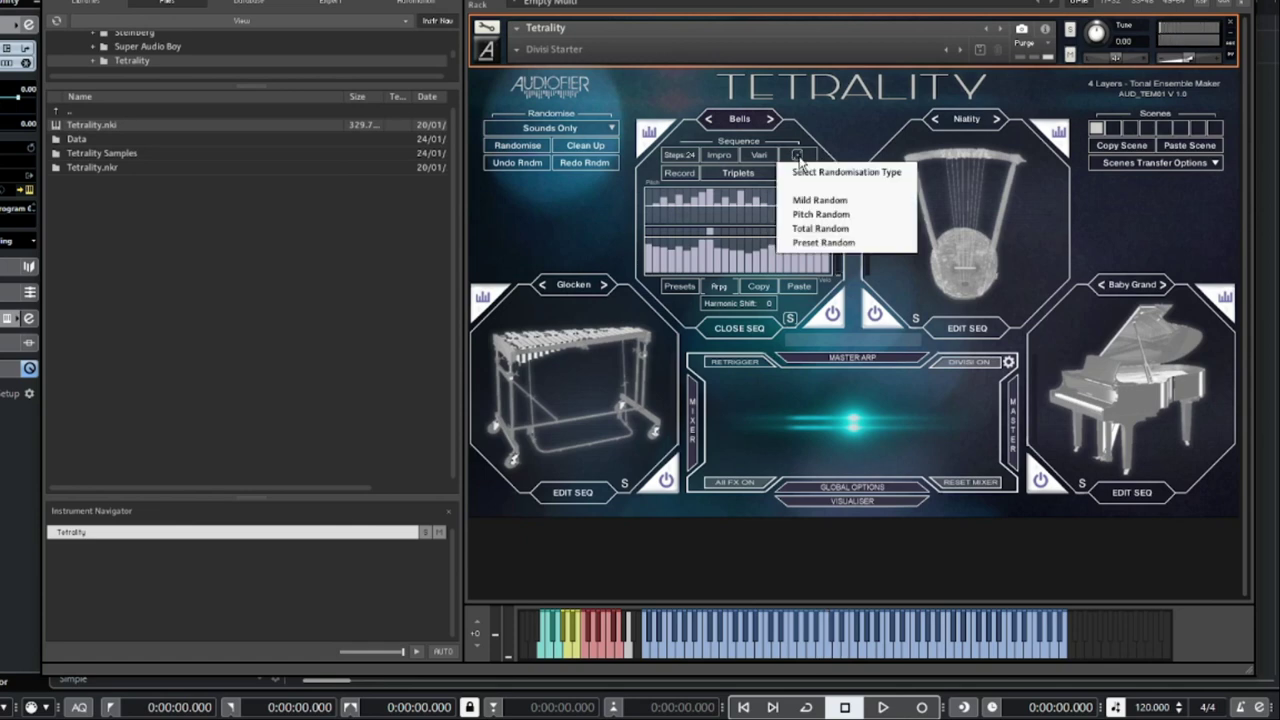
{"action": "left_click", "coordinate": [826, 243]}
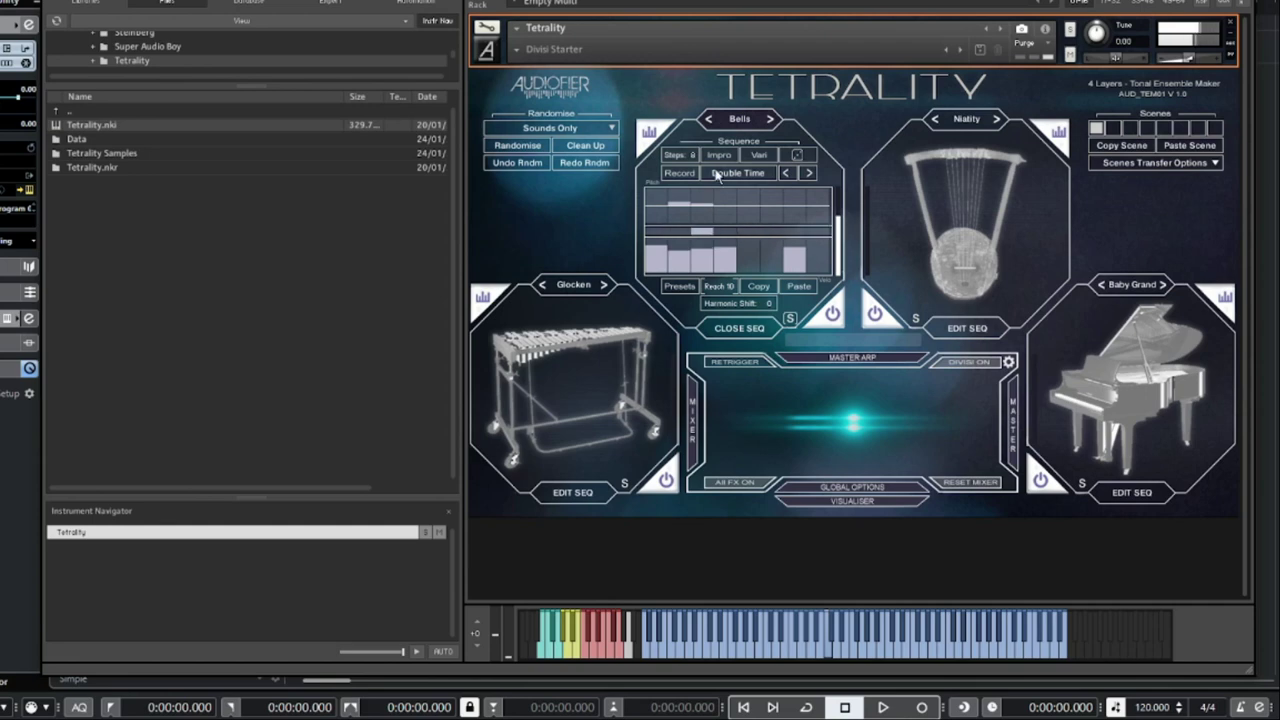
{"action": "left_click", "coordinate": [797, 155]}
{"action": "left_click", "coordinate": [816, 200]}
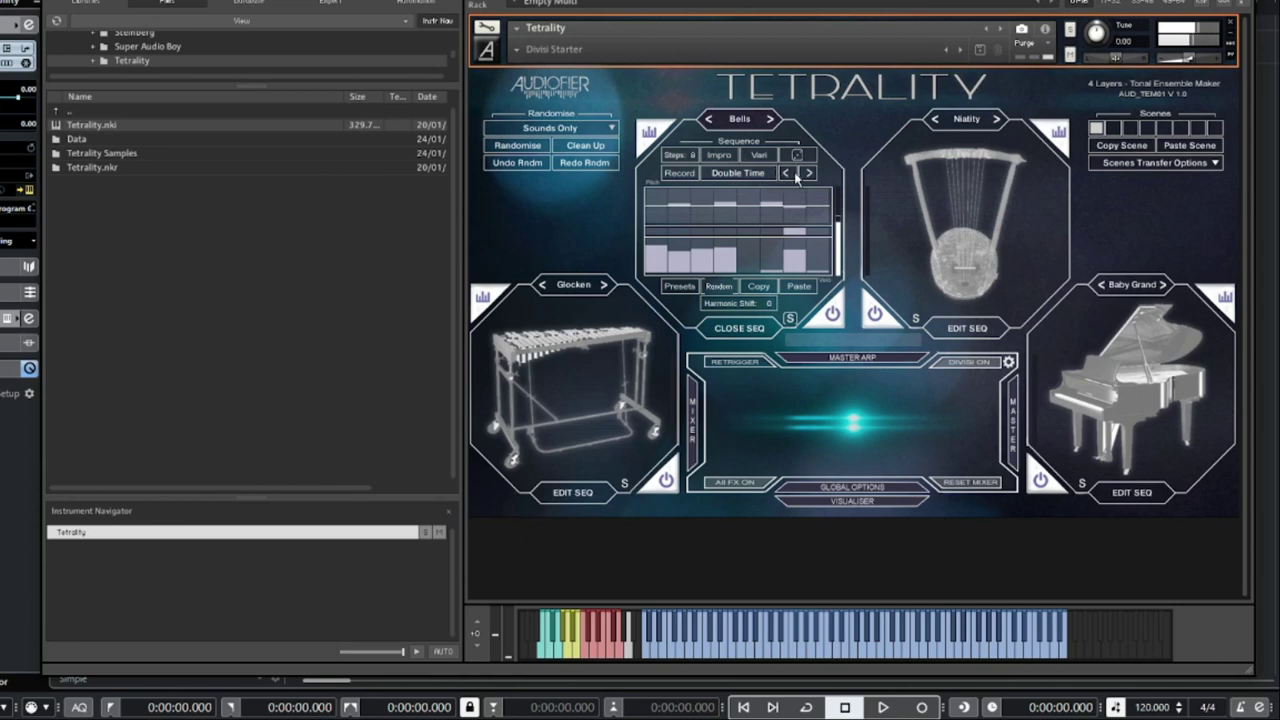
{"action": "left_click", "coordinate": [807, 174]}
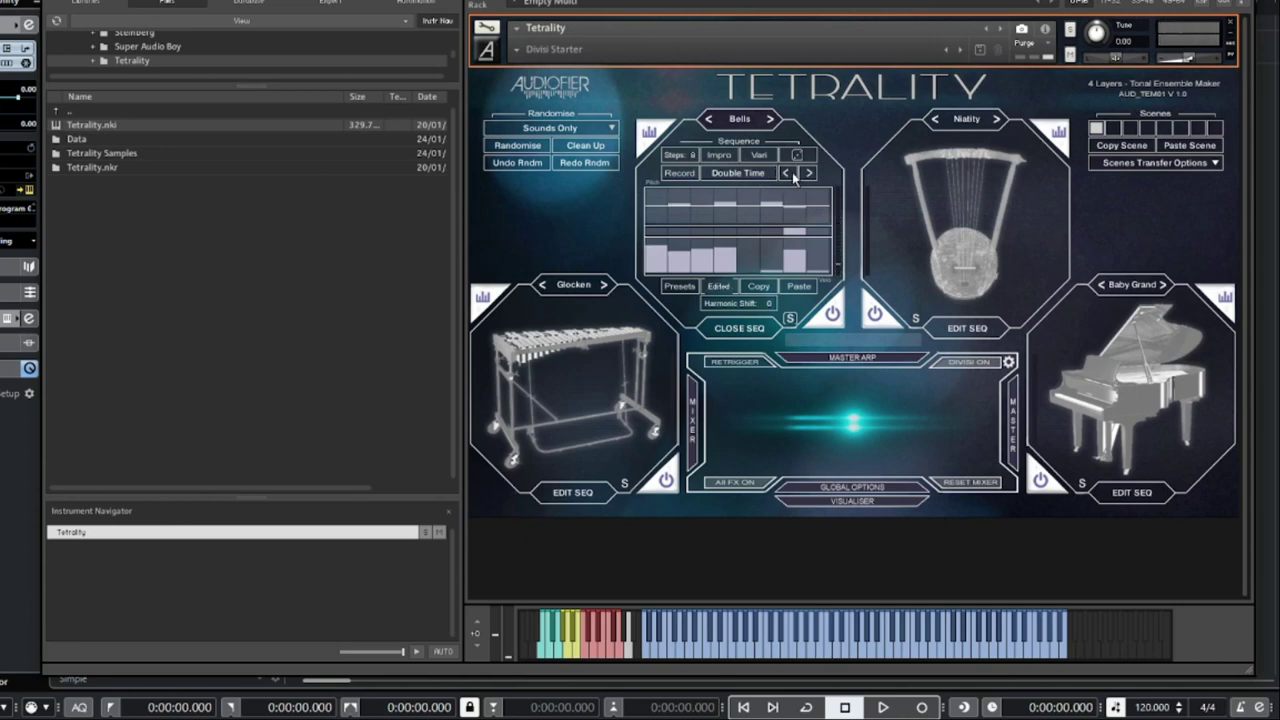
{"action": "left_click", "coordinate": [807, 174]}
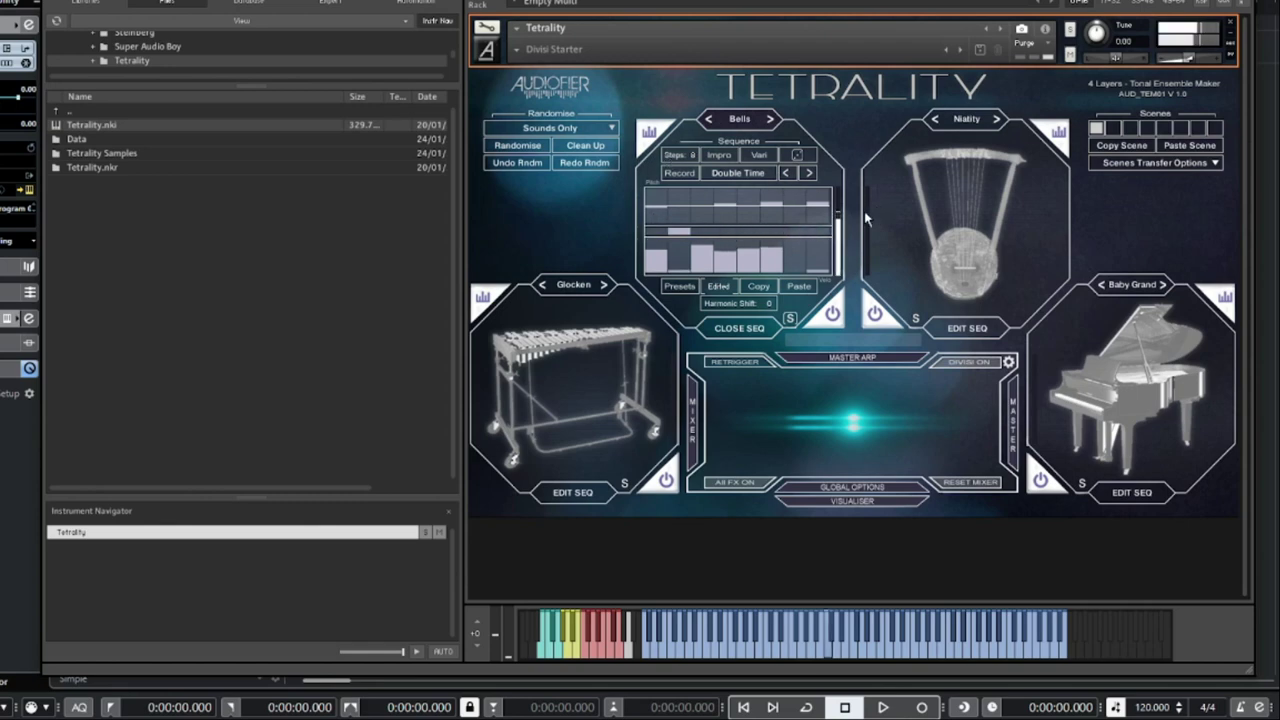
Load a 16-step Rhythmic preset into the Bells sequence, and end the layer's solo and sequence editing
{"action": "left_click", "coordinate": [680, 289]}
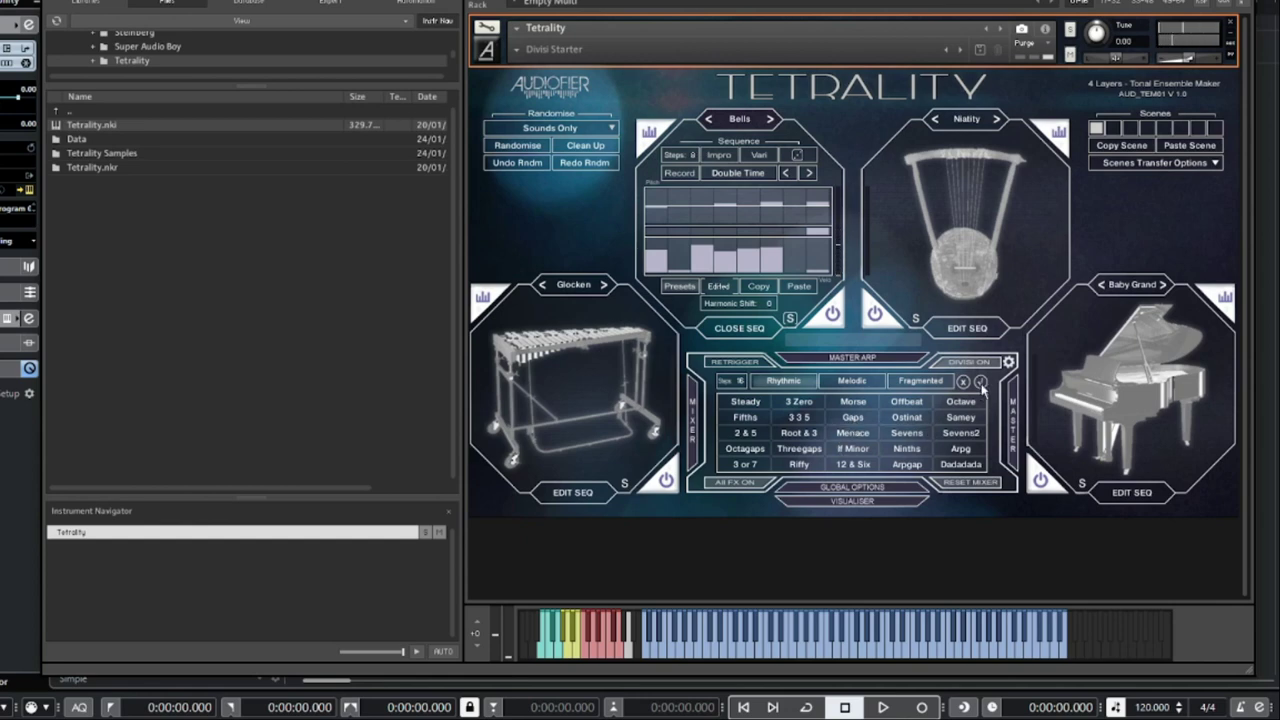
{"action": "left_click", "coordinate": [981, 383]}
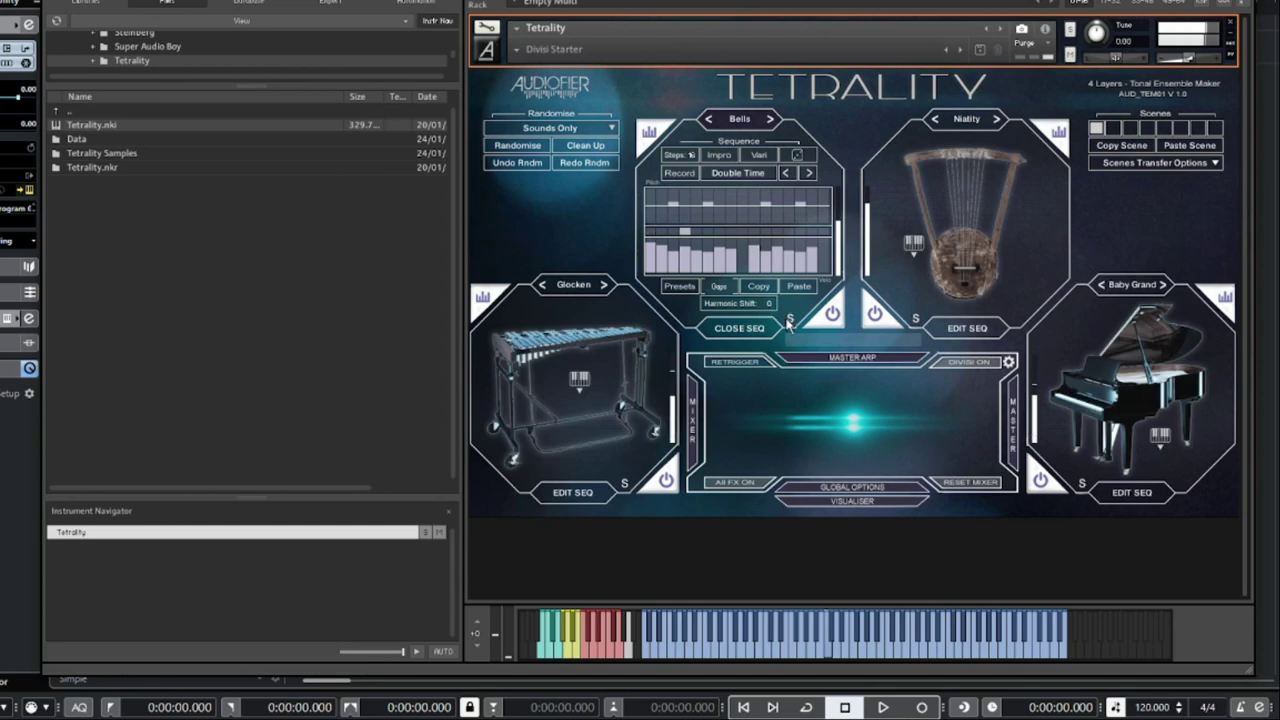
{"action": "left_click", "coordinate": [748, 328]}
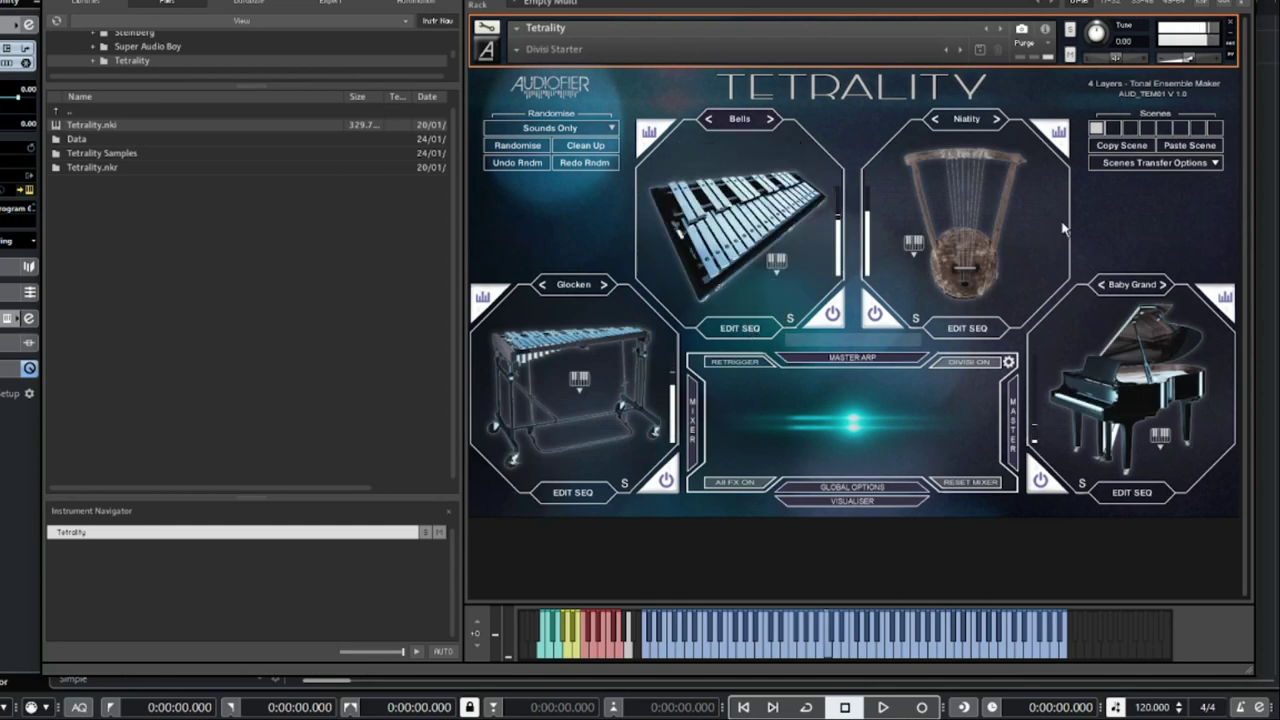
Show the key mapping of all four layers: Bells, Glocken, Niatity and Baby Grand
{"action": "left_click", "coordinate": [775, 264]}
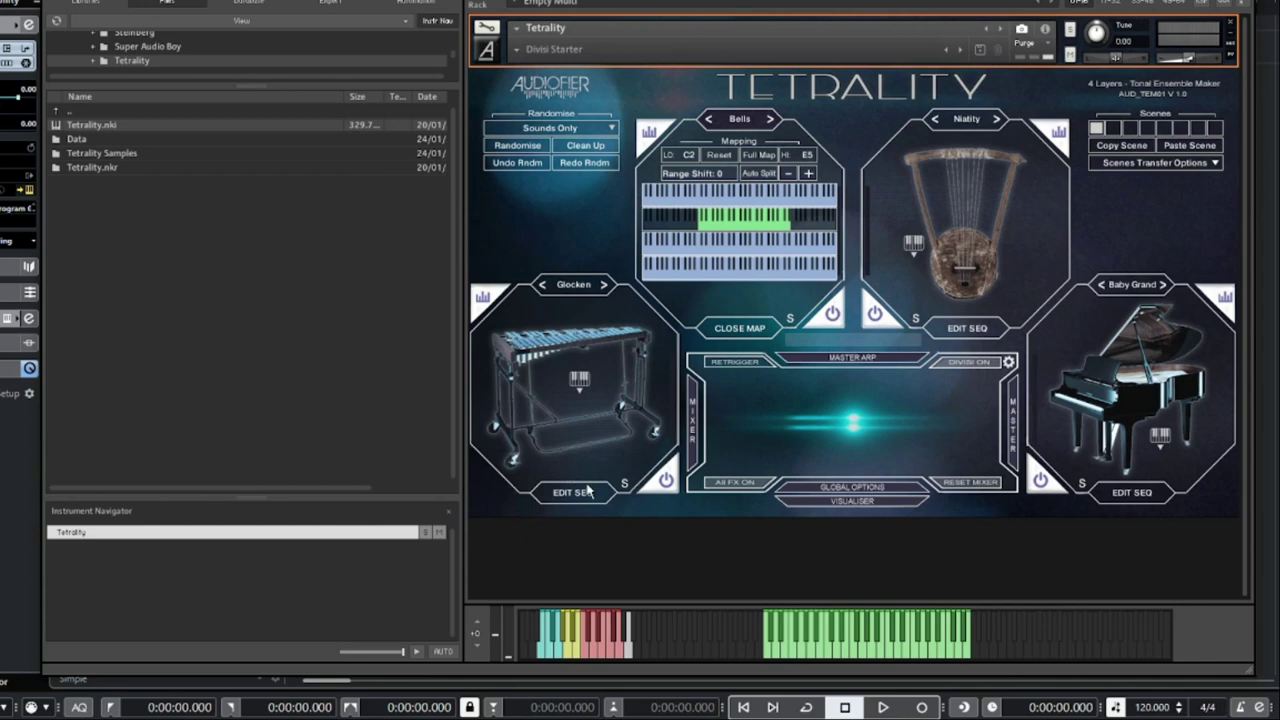
{"action": "left_click", "coordinate": [584, 378]}
{"action": "left_click", "coordinate": [913, 243]}
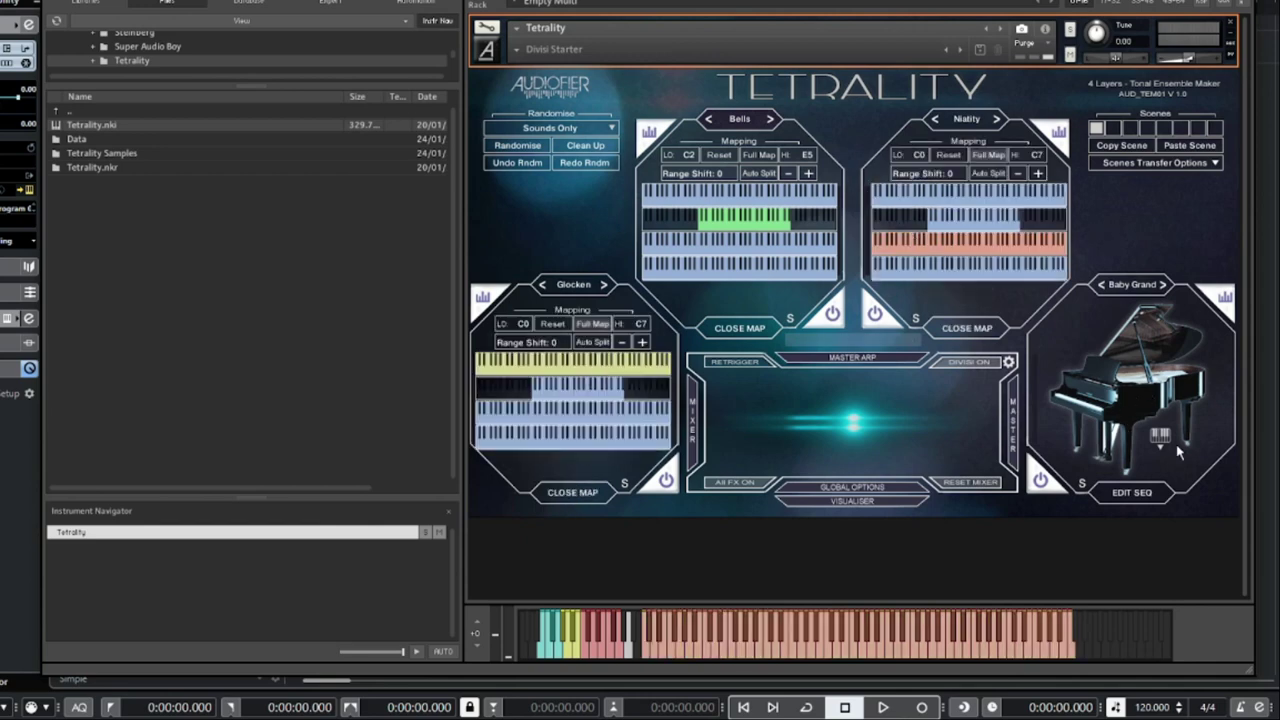
{"action": "left_click", "coordinate": [1163, 440]}
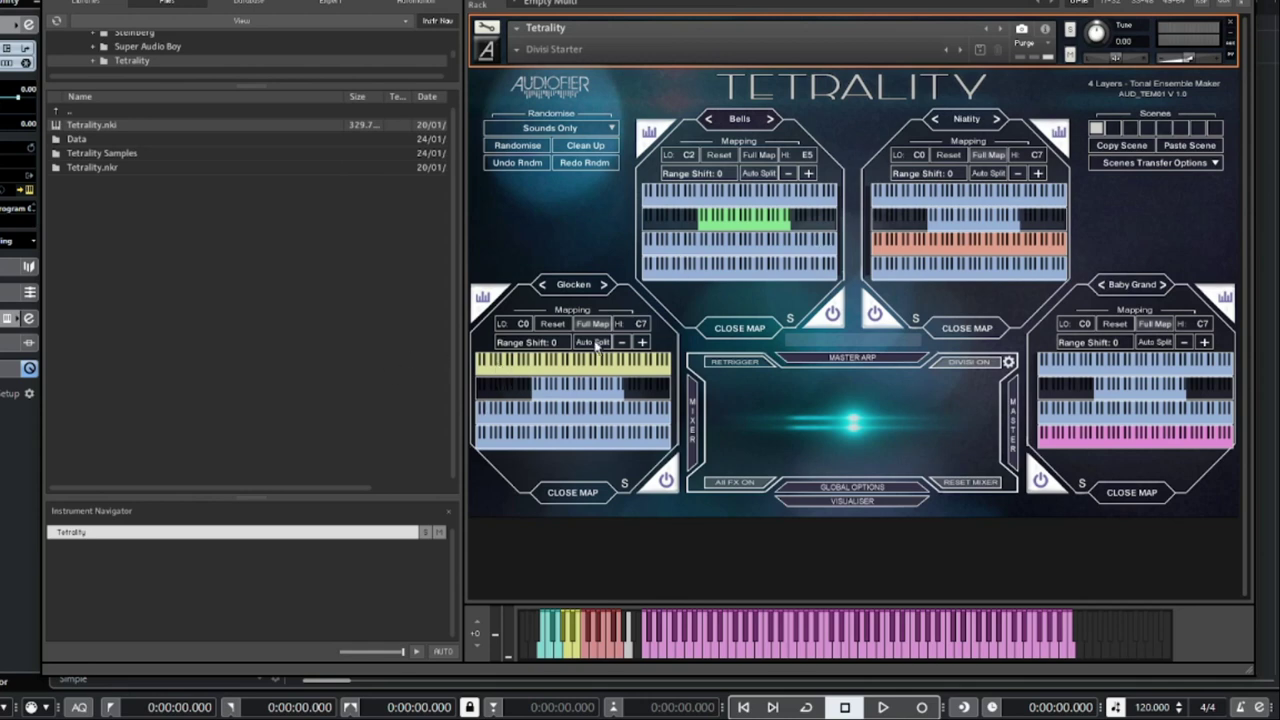
Use Auto Split on the Bells, Glocken, Niatity and Baby Grand layers to divide the keyboard between them
{"action": "left_click", "coordinate": [752, 174]}
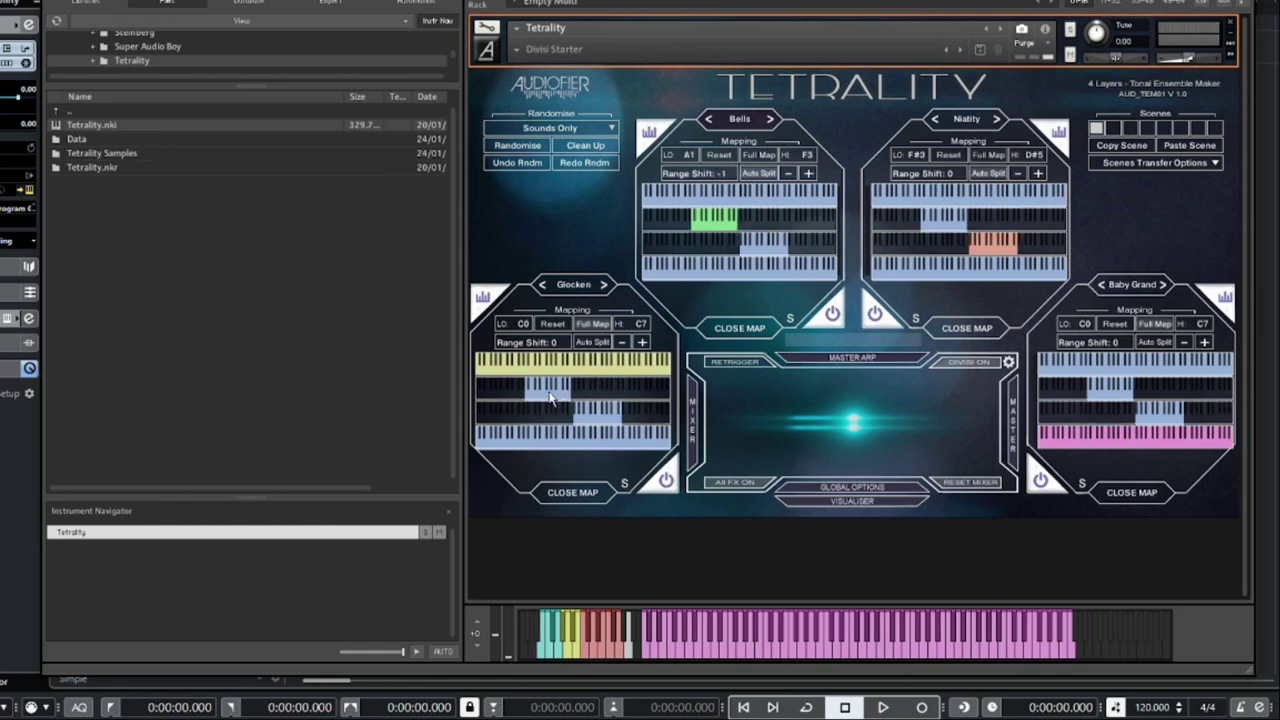
{"action": "left_click", "coordinate": [590, 342]}
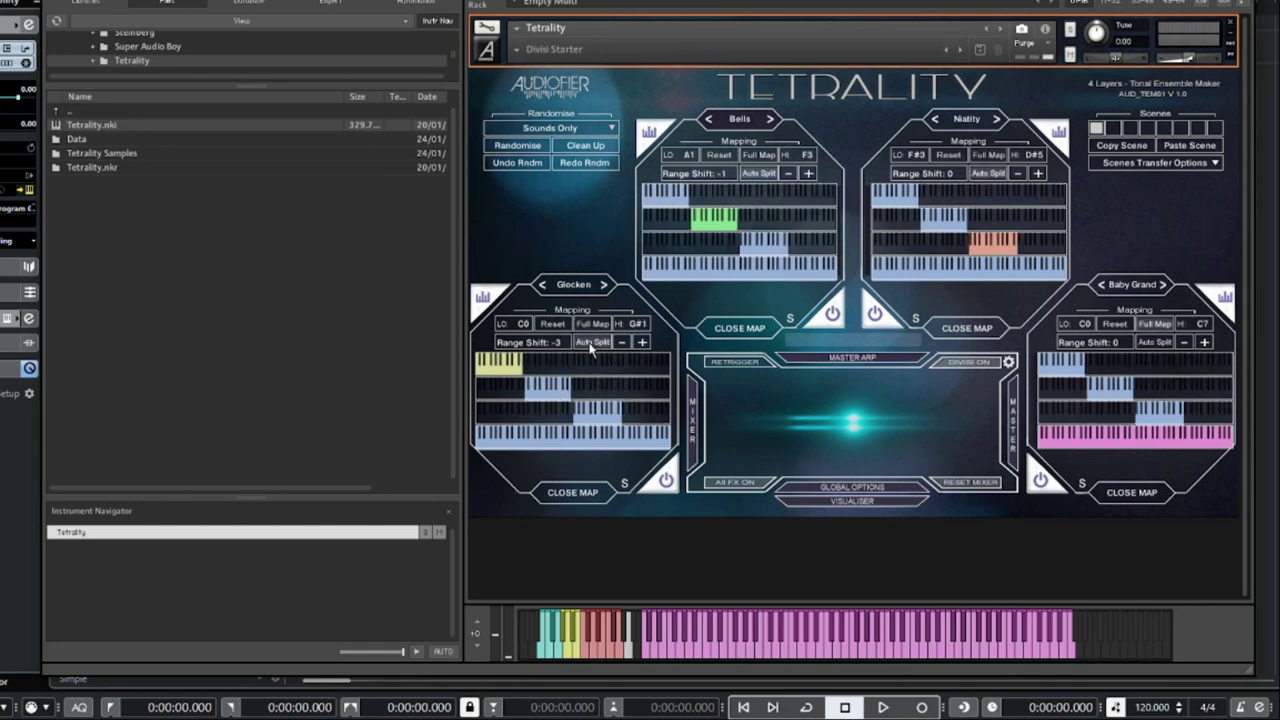
{"action": "left_click", "coordinate": [978, 175]}
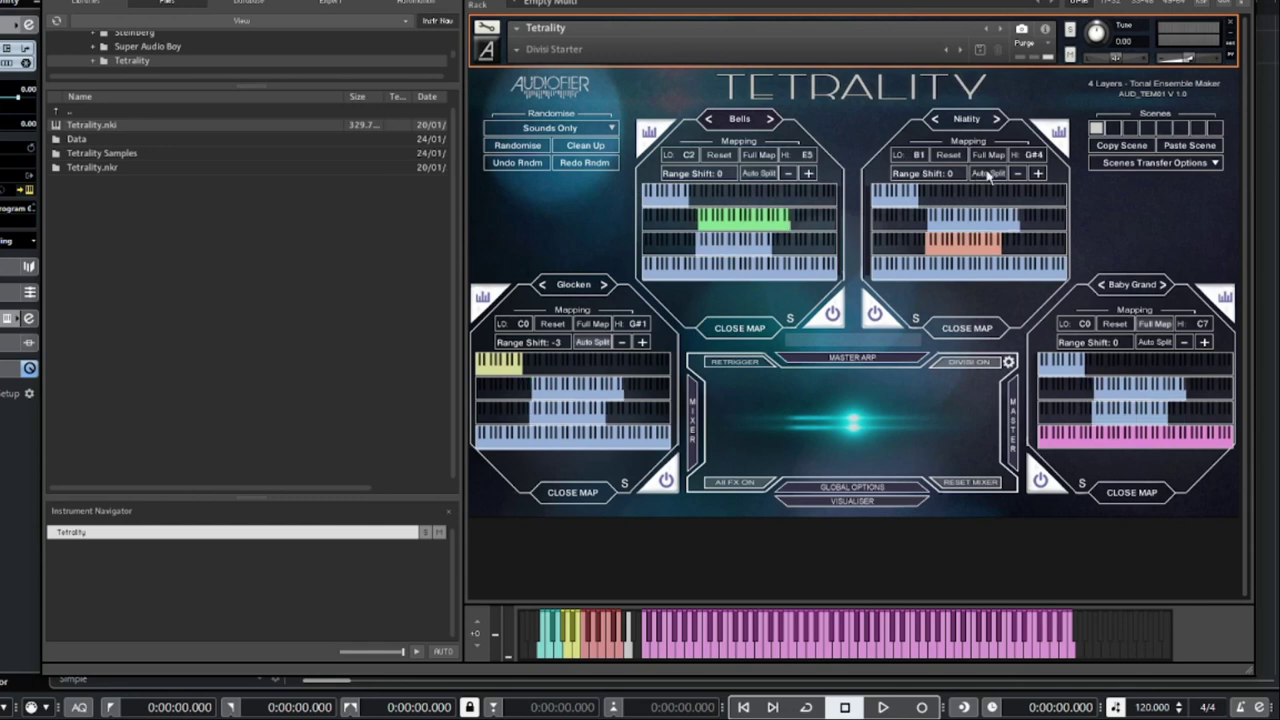
{"action": "left_click", "coordinate": [1164, 341]}
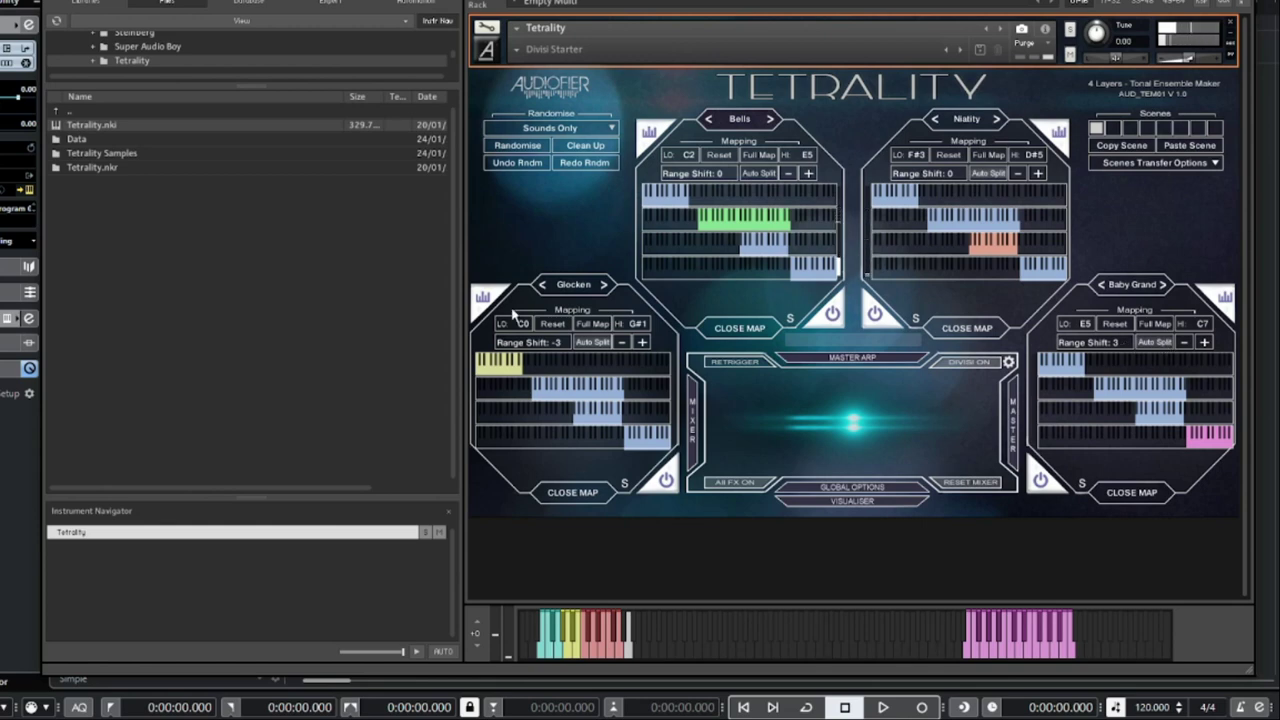
Release the Auto Split of the layers so each one uses its own overlapping key range
{"action": "left_click", "coordinate": [590, 342]}
{"action": "left_click", "coordinate": [1153, 342]}
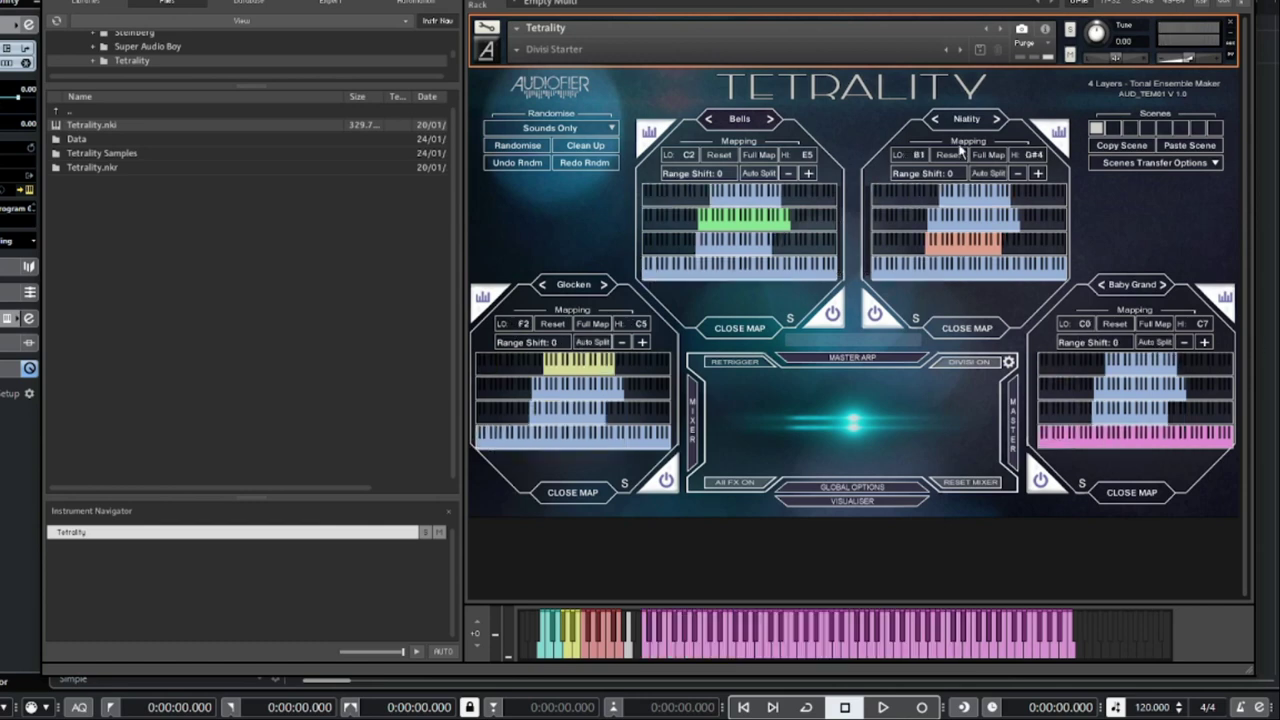
{"action": "left_click", "coordinate": [986, 174]}
{"action": "left_click", "coordinate": [771, 175]}
Close the key mapping of all four layers
{"action": "left_click", "coordinate": [740, 329]}
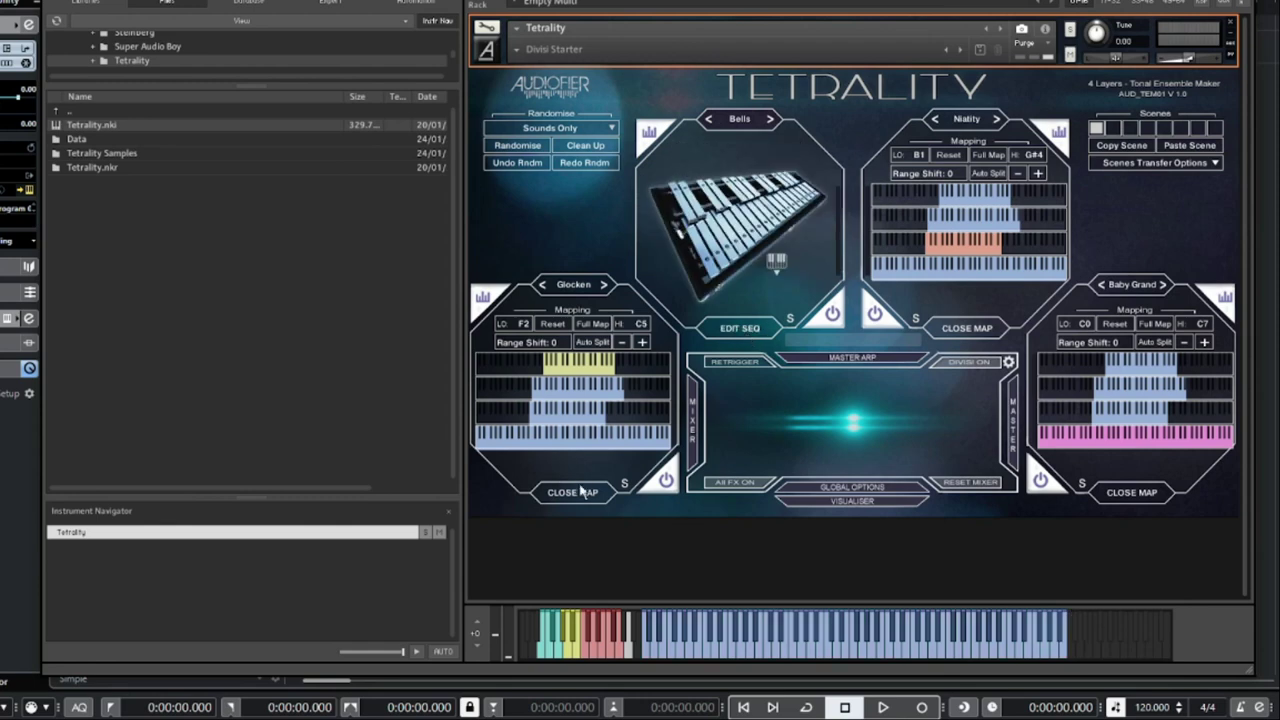
{"action": "left_click", "coordinate": [583, 491]}
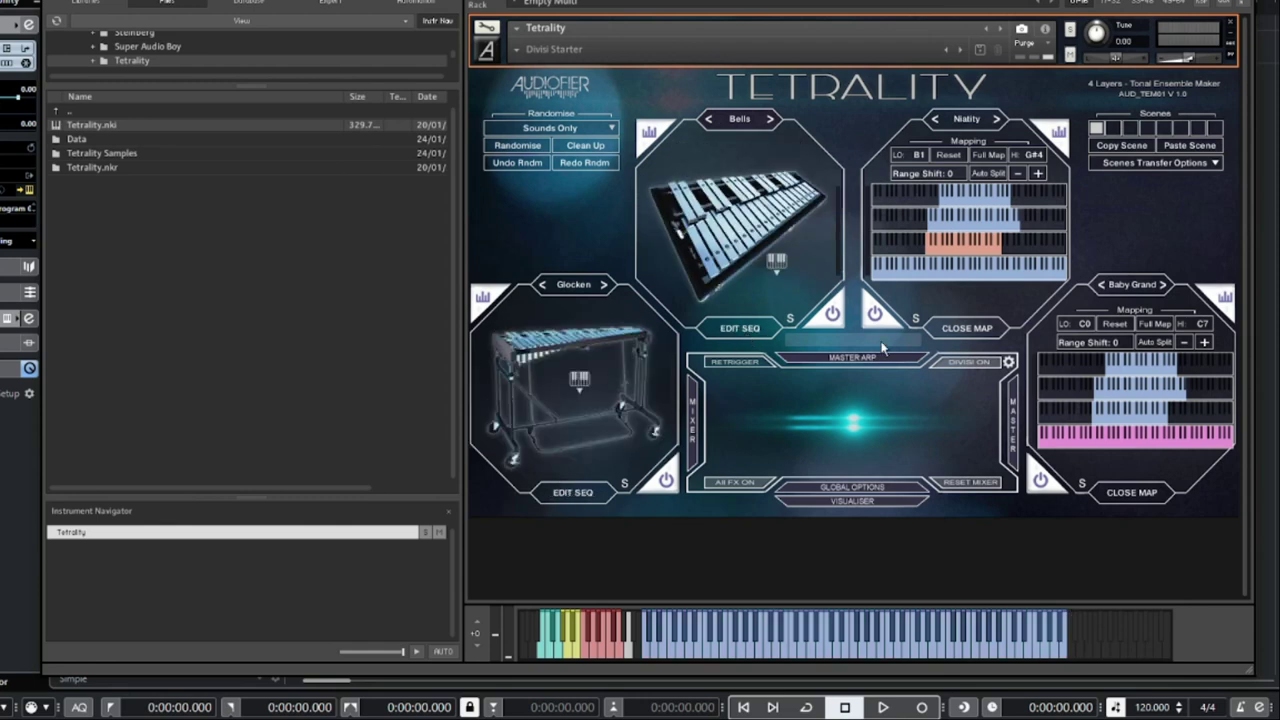
{"action": "left_click", "coordinate": [975, 328]}
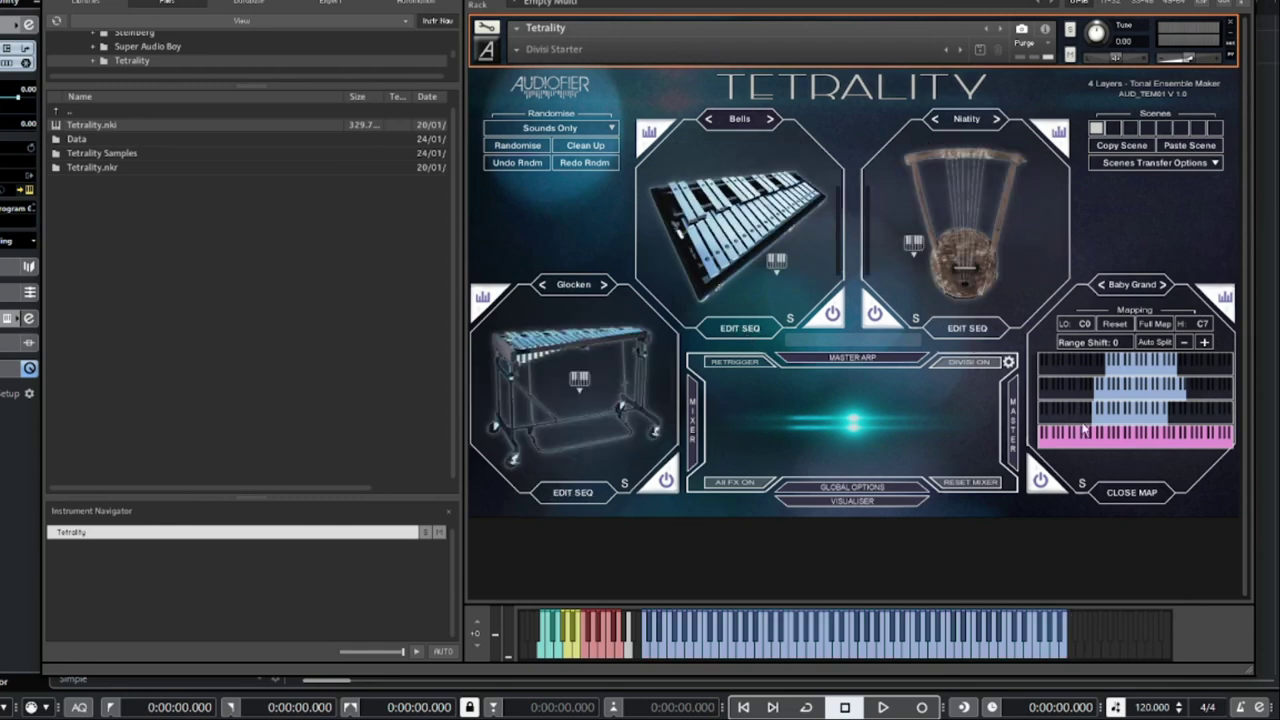
{"action": "left_click", "coordinate": [1140, 493]}
In the global options, set the key and scale to Db Mixolydian and send them to all scenes
{"action": "left_click", "coordinate": [853, 487]}
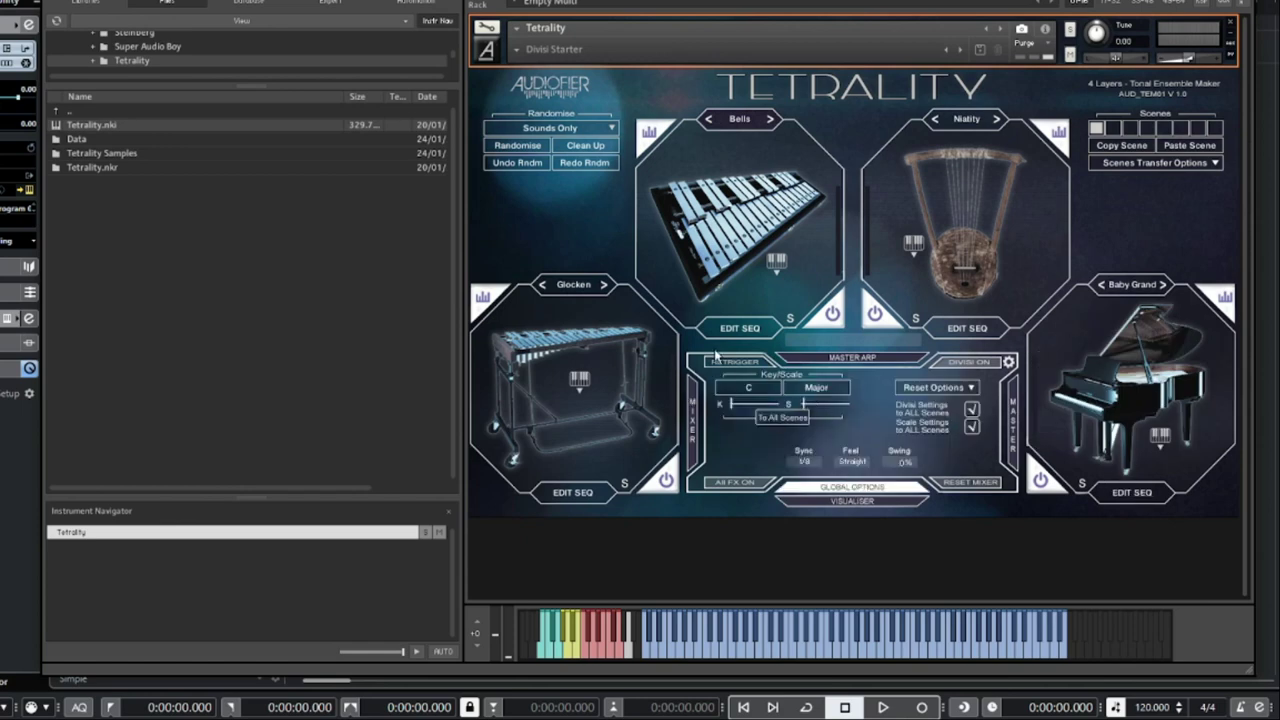
{"action": "left_click", "coordinate": [759, 390]}
{"action": "left_click", "coordinate": [816, 394]}
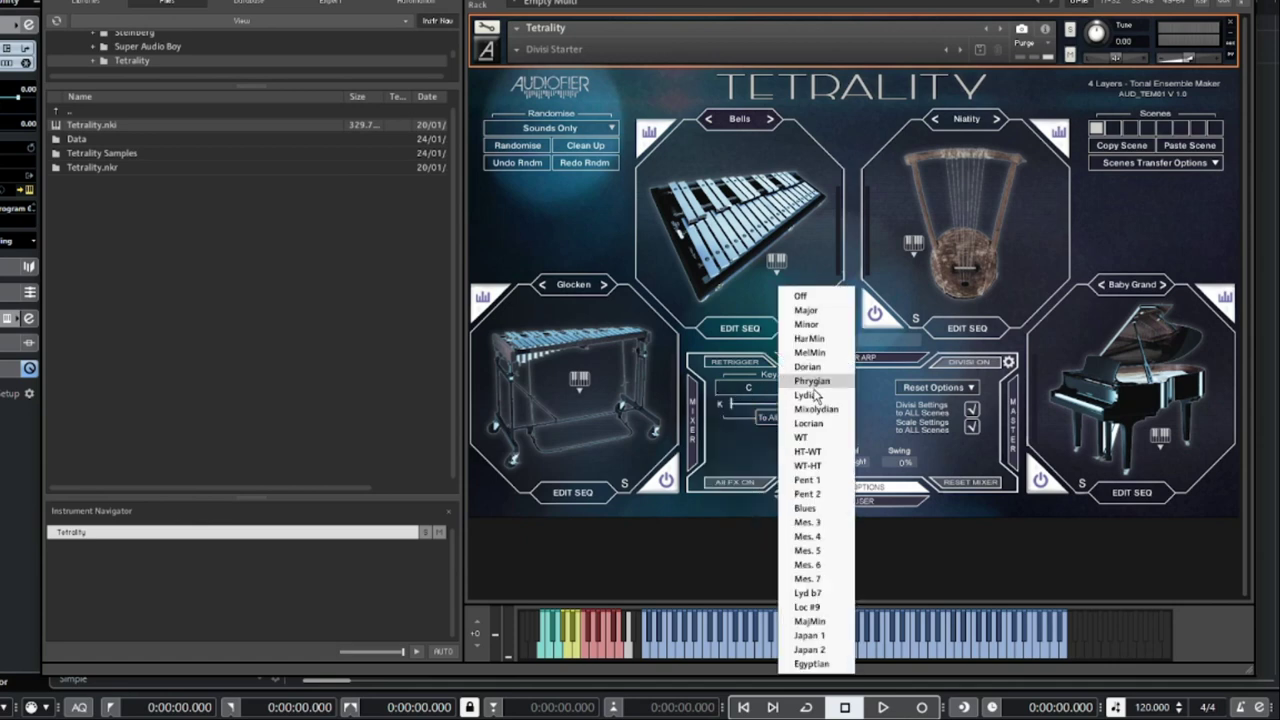
{"action": "left_click", "coordinate": [828, 409]}
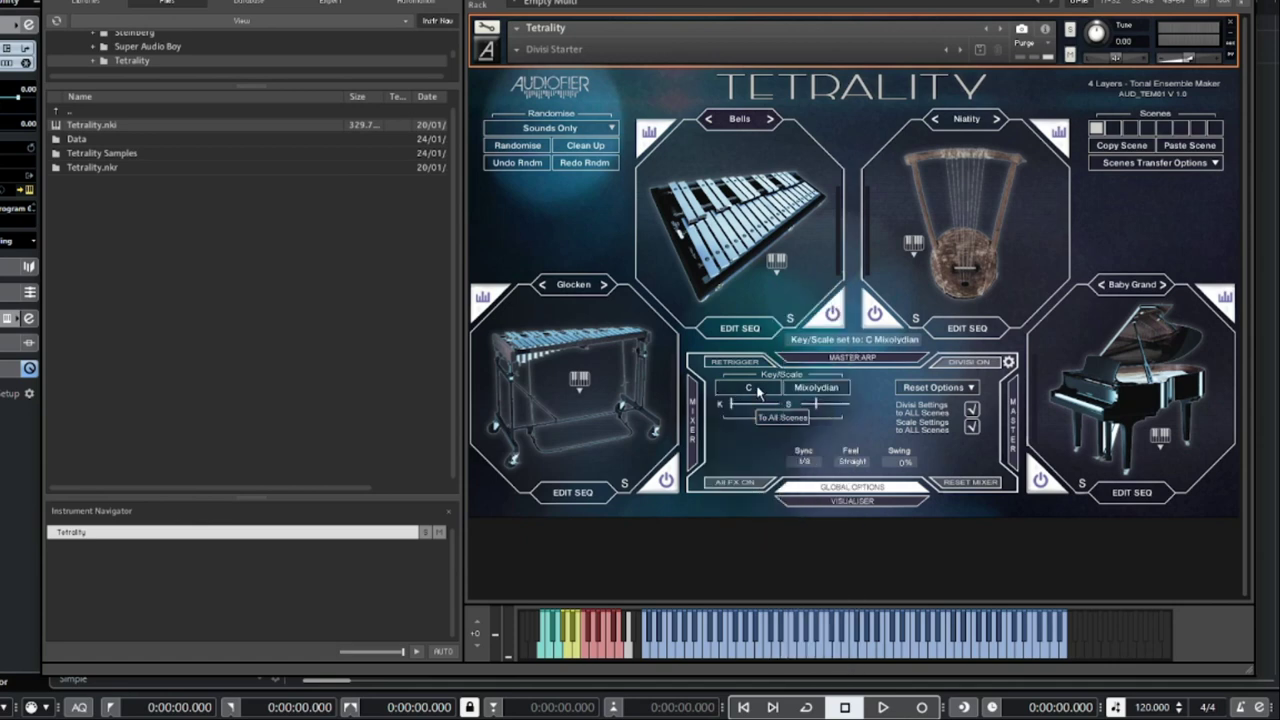
{"action": "left_click", "coordinate": [757, 391]}
{"action": "left_click", "coordinate": [733, 420]}
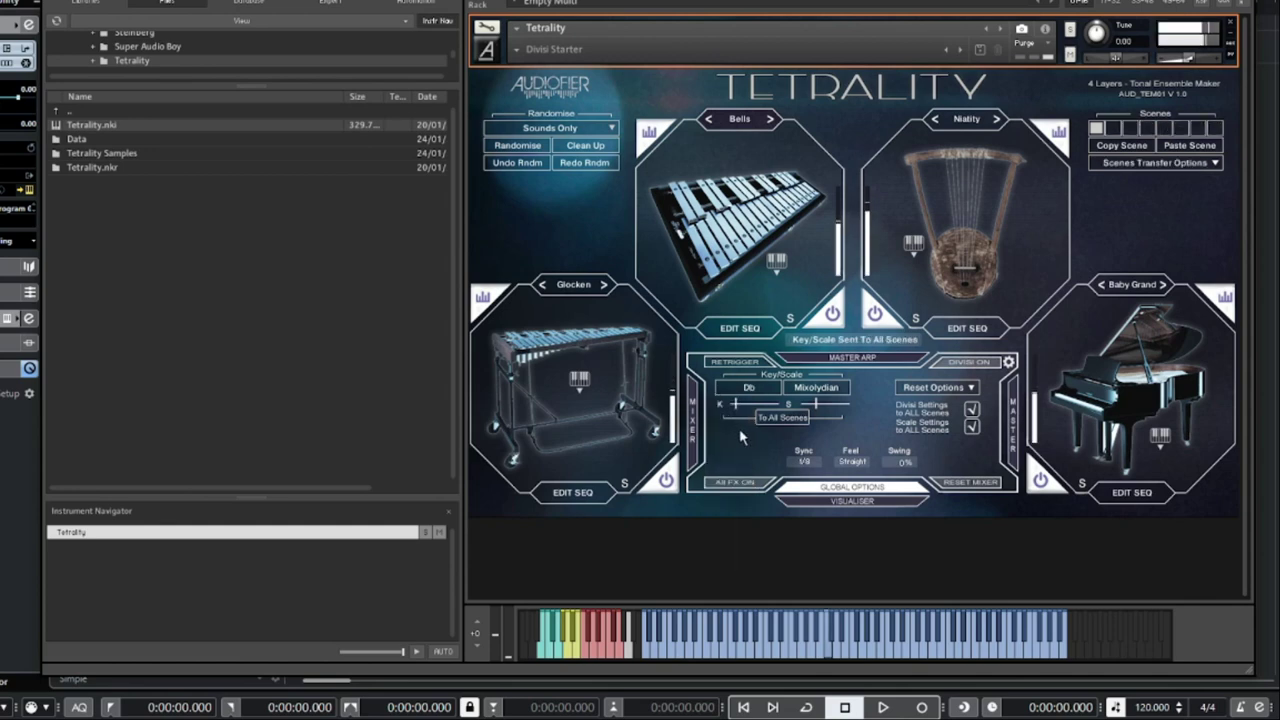
{"action": "left_click", "coordinate": [782, 418]}
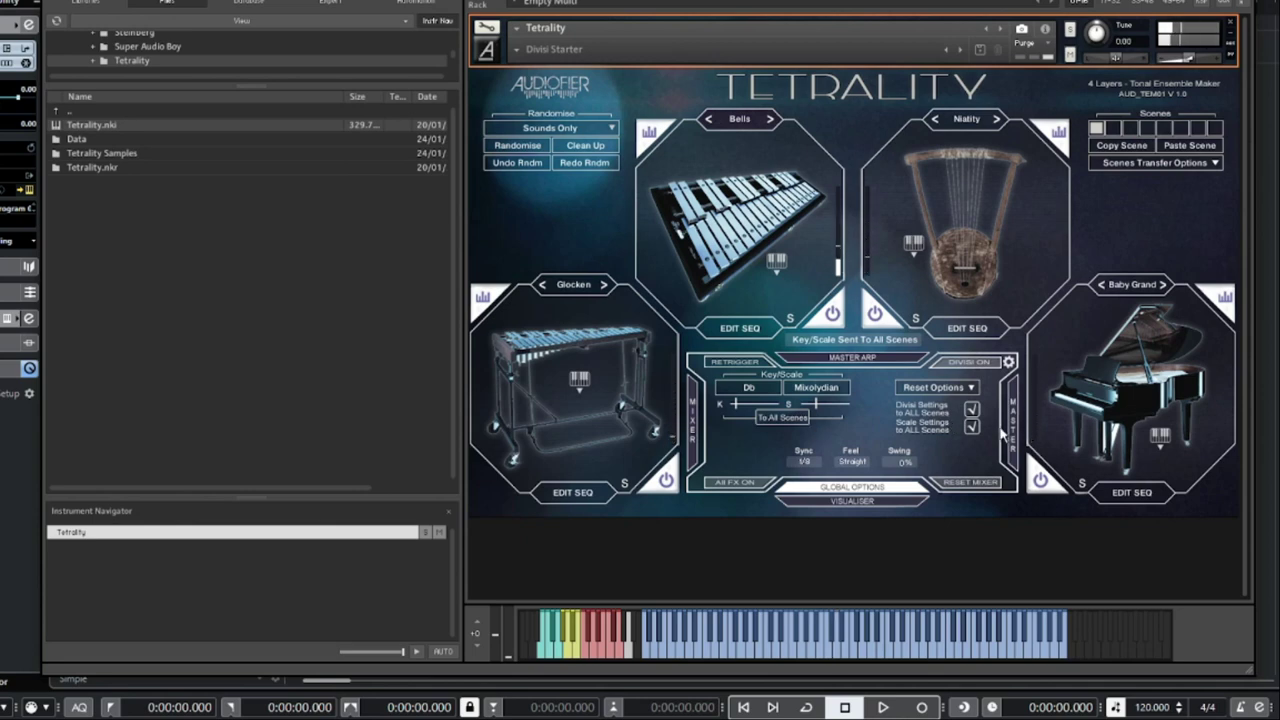
Set the scene playback to Mono Legato and try it with Scenes 2, 3 and 4, returning to Scene 1
{"action": "left_click", "coordinate": [731, 363]}
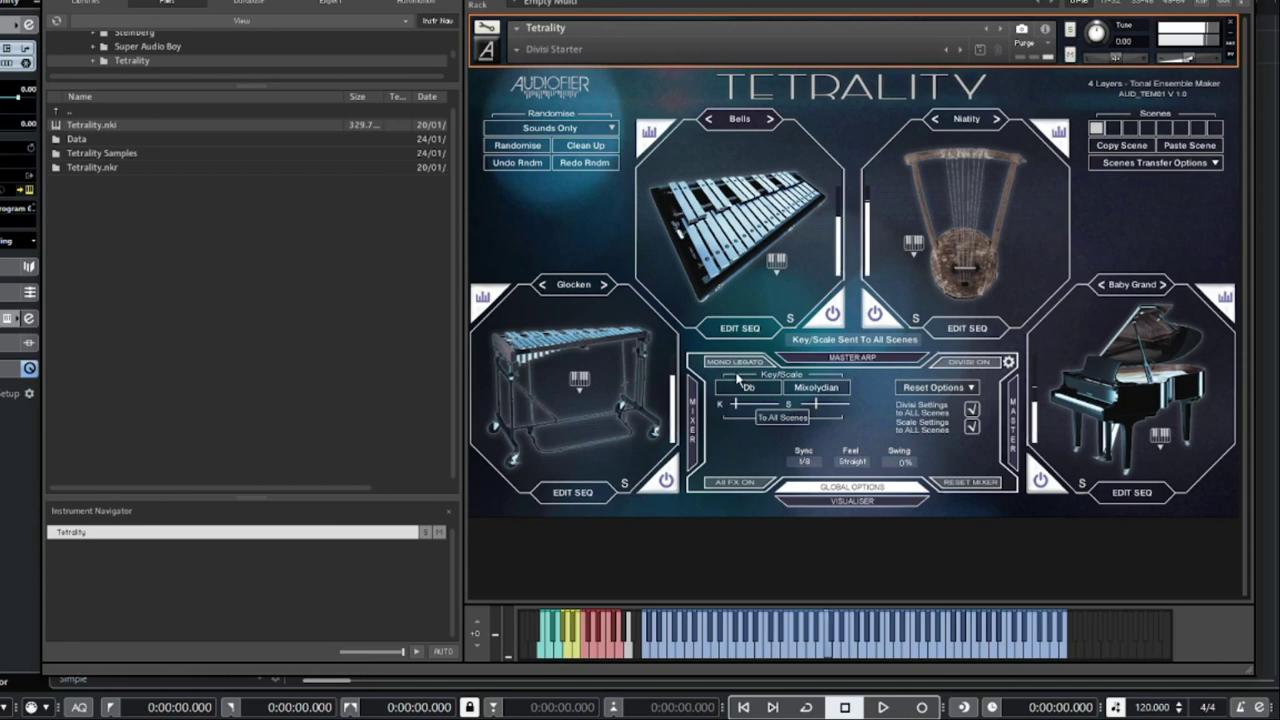
{"action": "left_click", "coordinate": [1113, 128]}
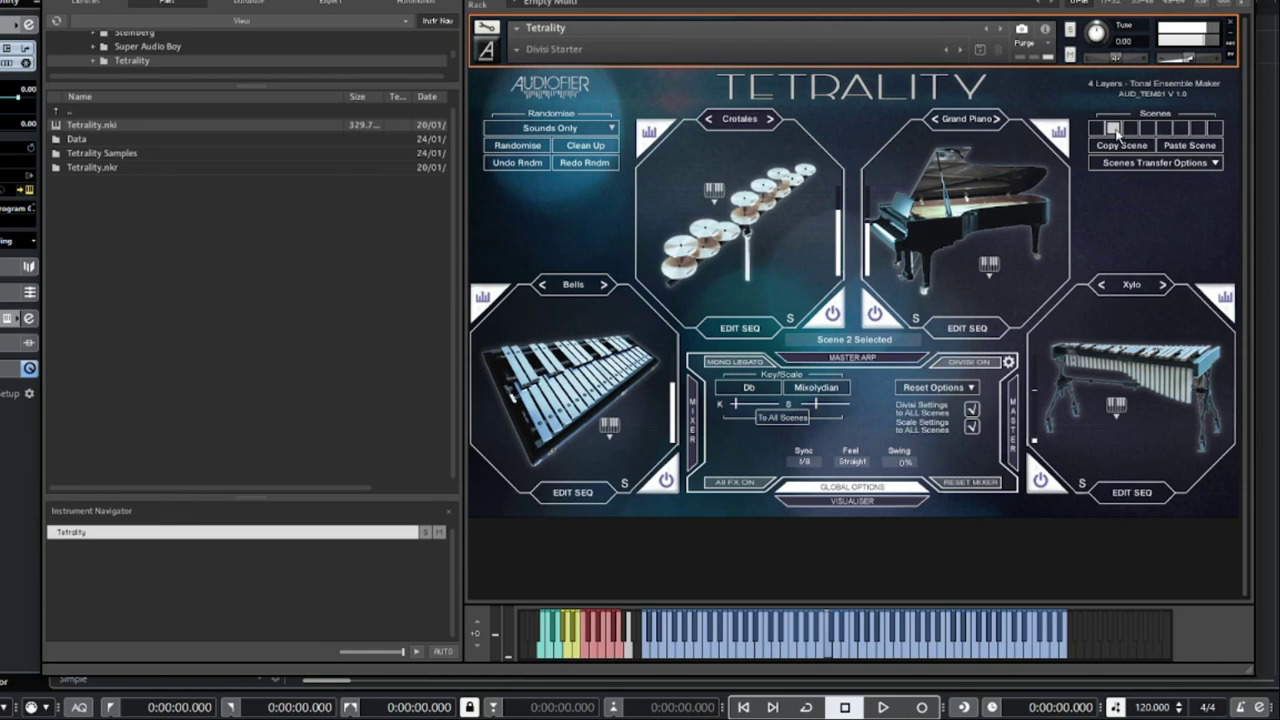
{"action": "left_click", "coordinate": [1129, 129]}
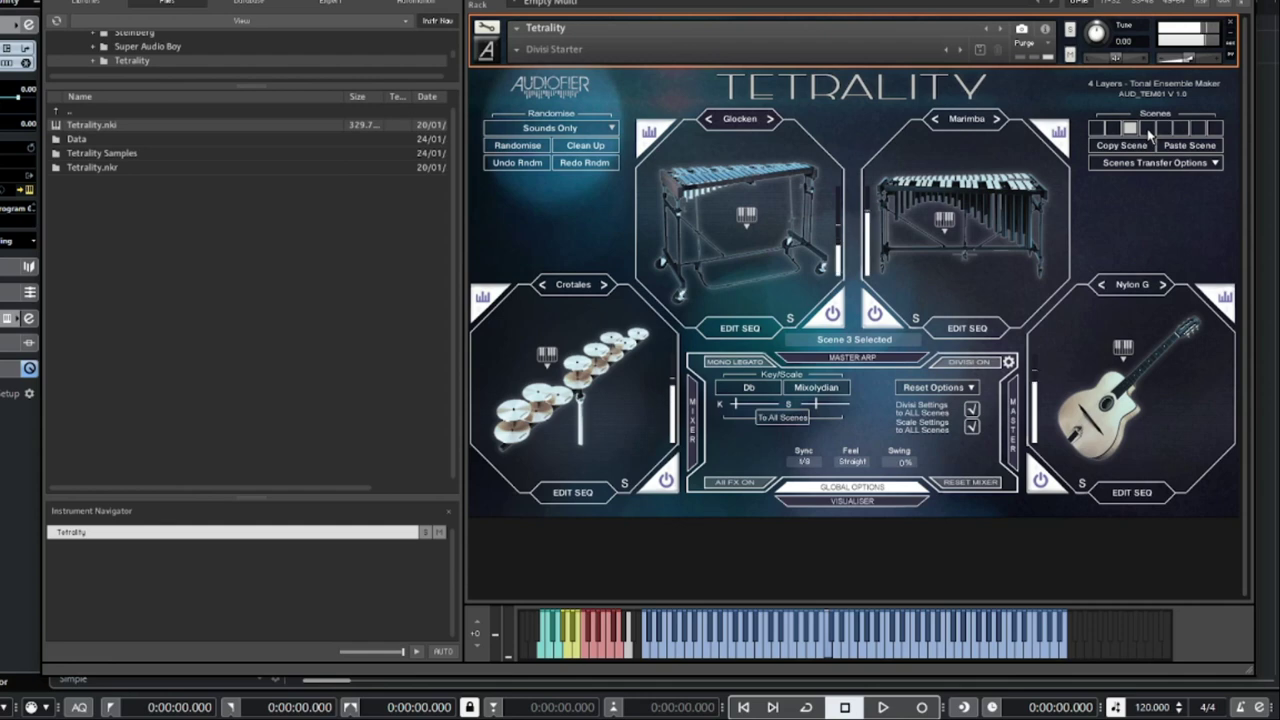
{"action": "left_click", "coordinate": [1148, 129]}
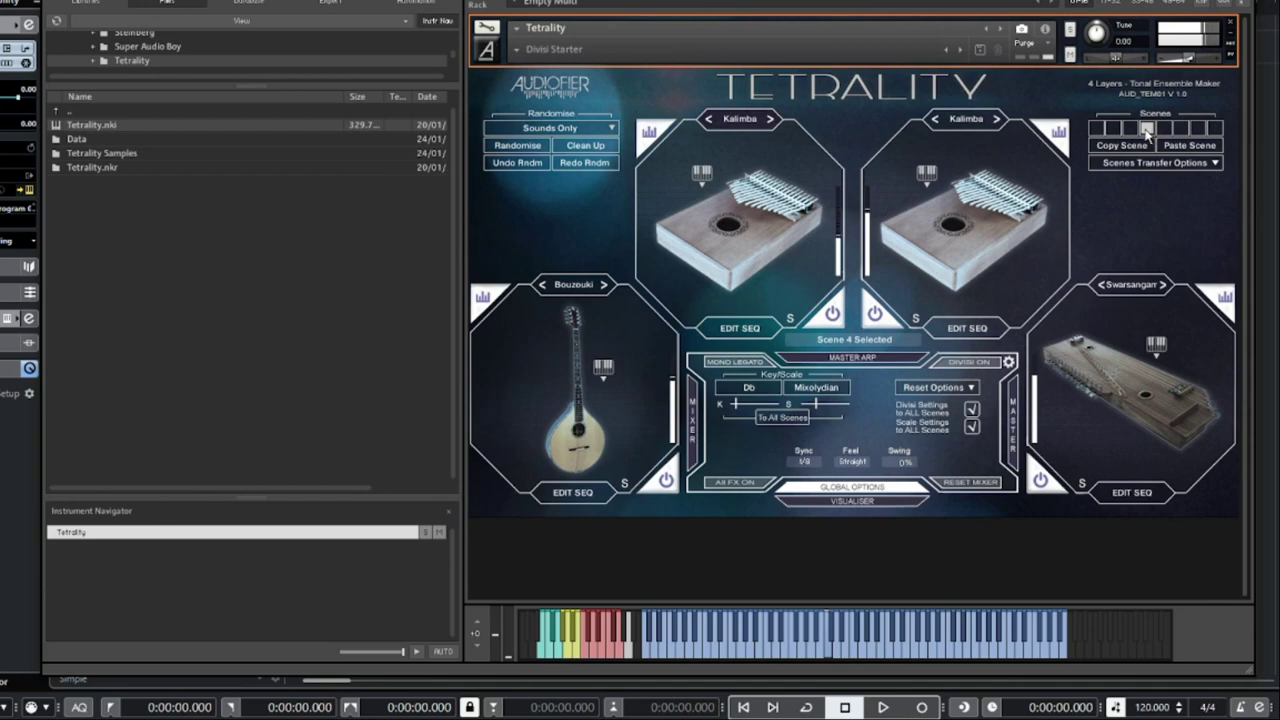
{"action": "left_click", "coordinate": [1097, 129]}
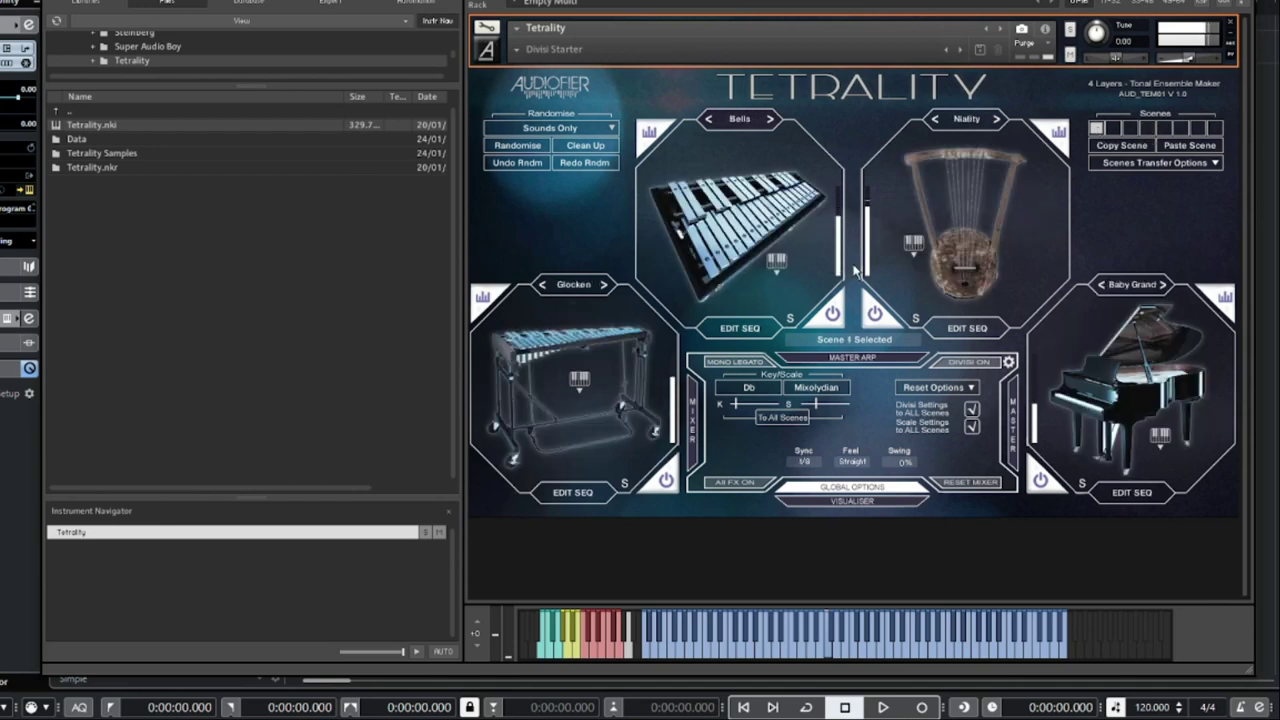
Restore Retrigger and try it by changing to Scene 2 and back to Scene 1
{"action": "left_click", "coordinate": [737, 362]}
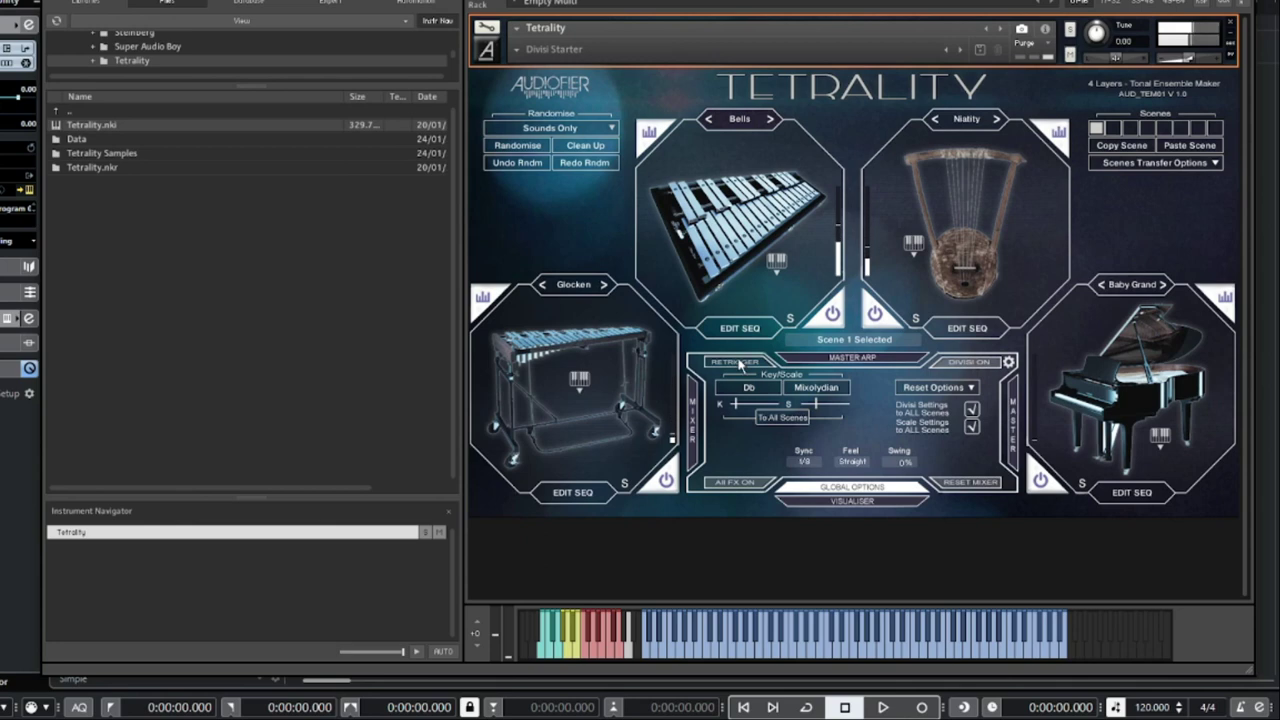
{"action": "left_click", "coordinate": [1114, 129]}
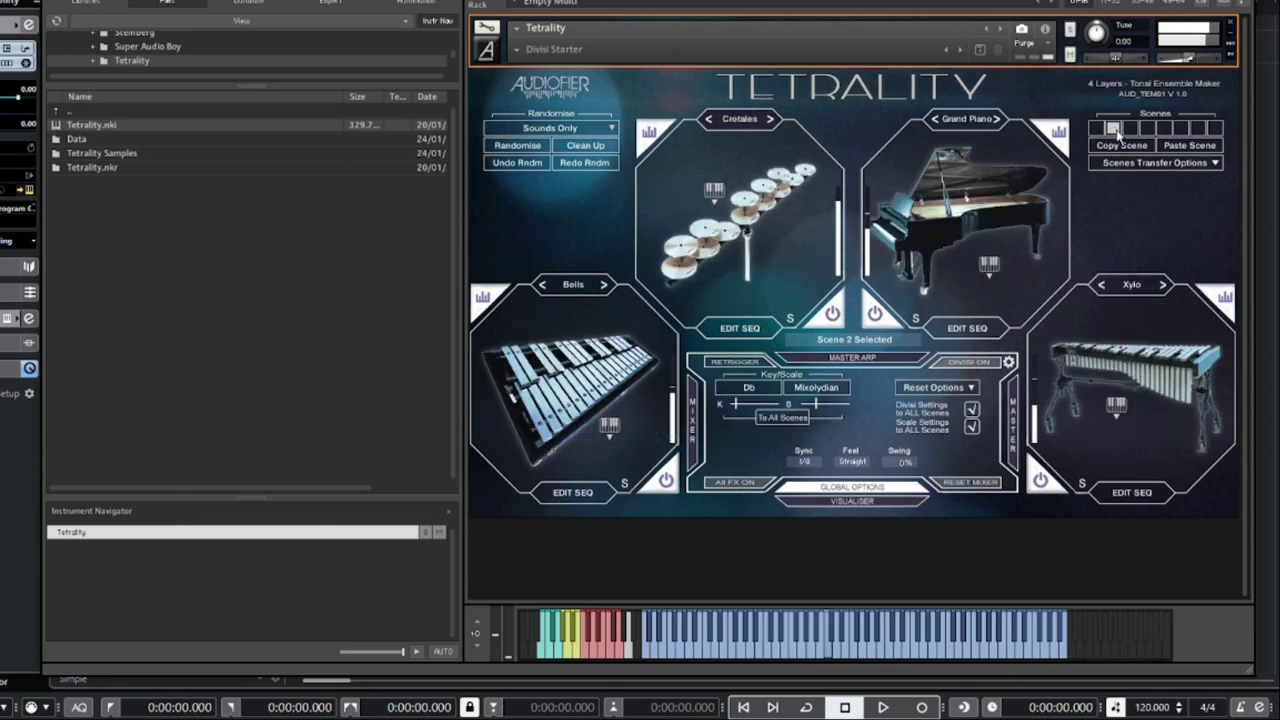
{"action": "left_click", "coordinate": [1098, 128]}
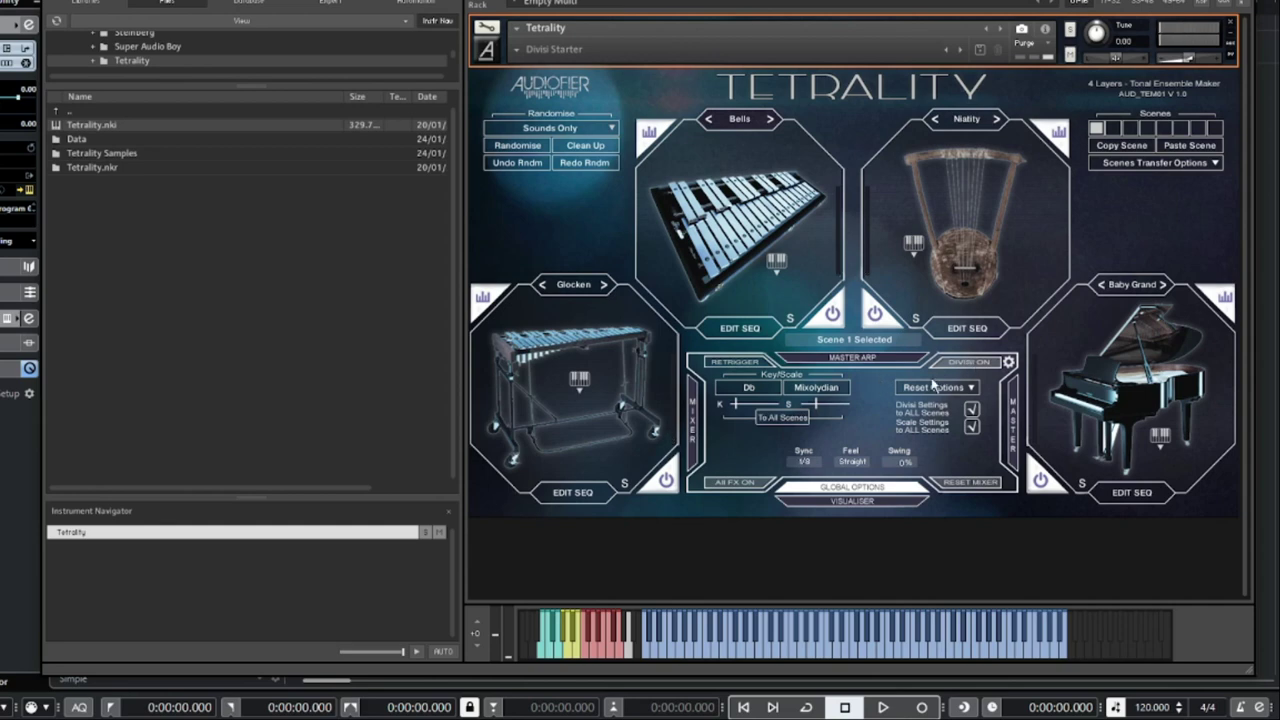
Try the global sync at 1/4 and return it to 1/8
{"action": "left_click", "coordinate": [801, 462]}
{"action": "left_click", "coordinate": [800, 462]}
{"action": "left_click", "coordinate": [798, 462]}
{"action": "left_click", "coordinate": [811, 503]}
{"action": "left_click", "coordinate": [803, 462]}
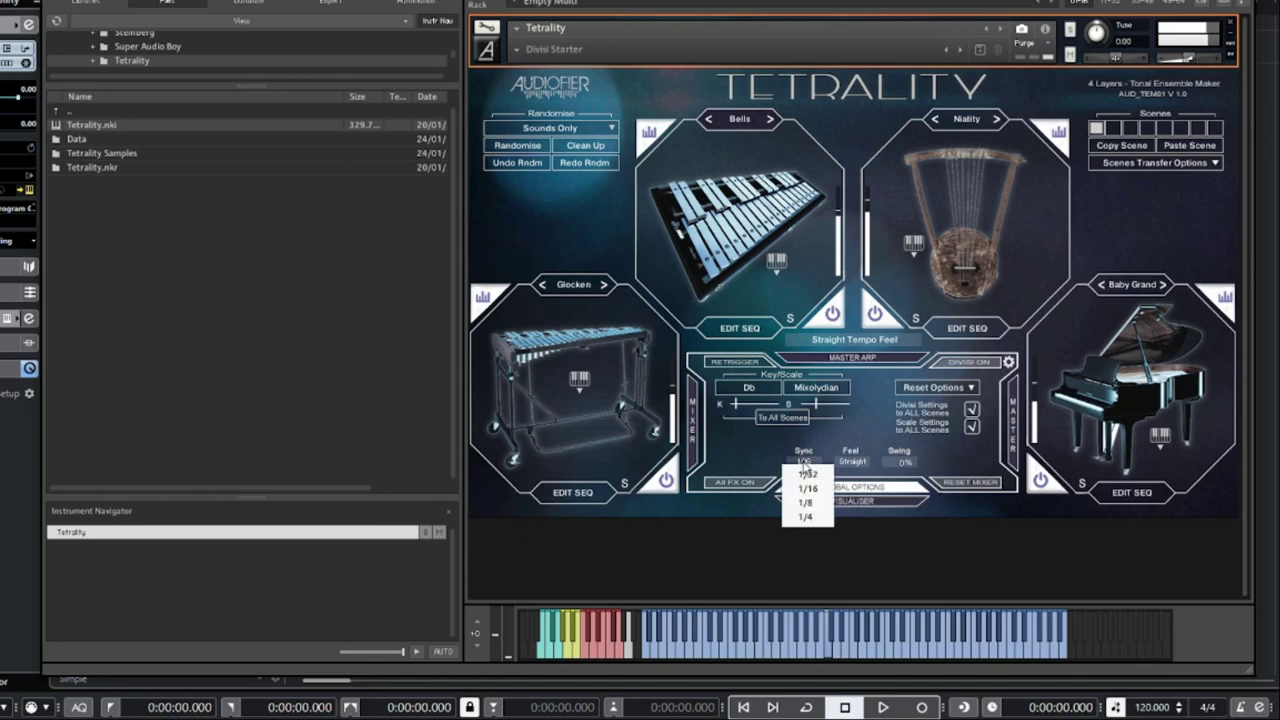
{"action": "left_click", "coordinate": [792, 518]}
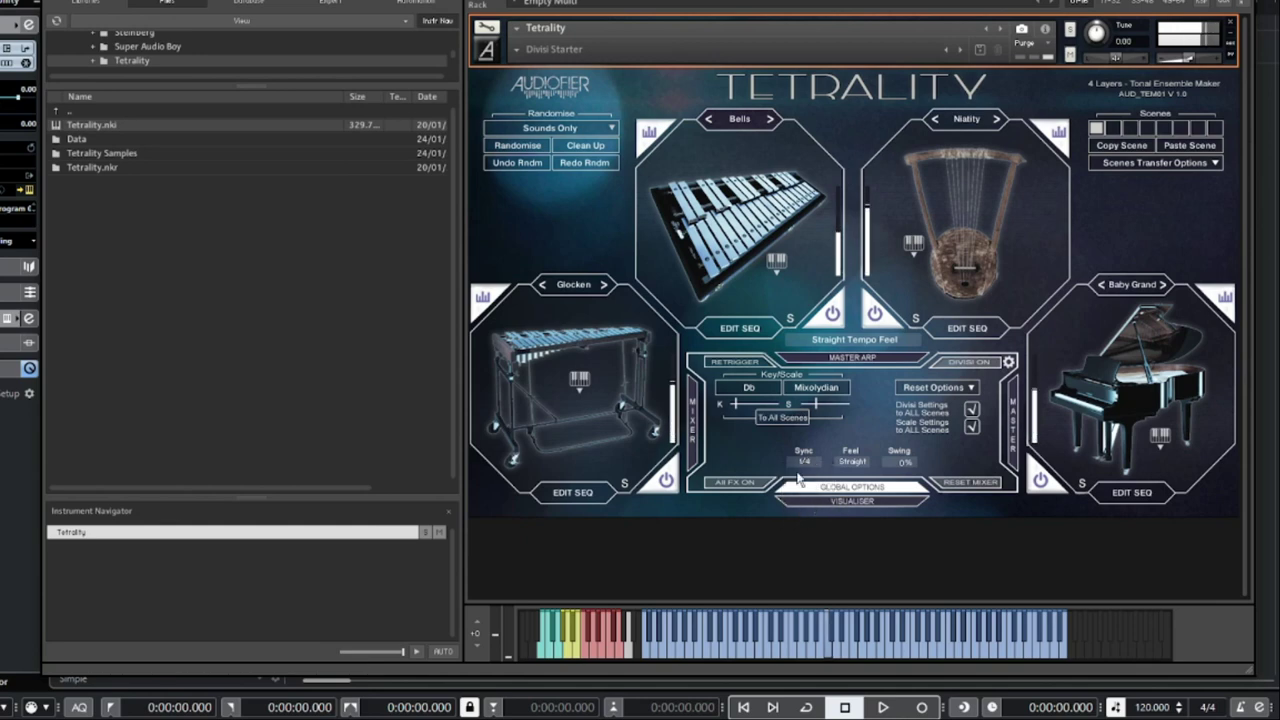
{"action": "left_click", "coordinate": [804, 462]}
{"action": "left_click", "coordinate": [806, 503]}
View the visualiser and the mixer controls, examining the effect presets available for the Glocken layer
{"action": "left_click", "coordinate": [869, 499]}
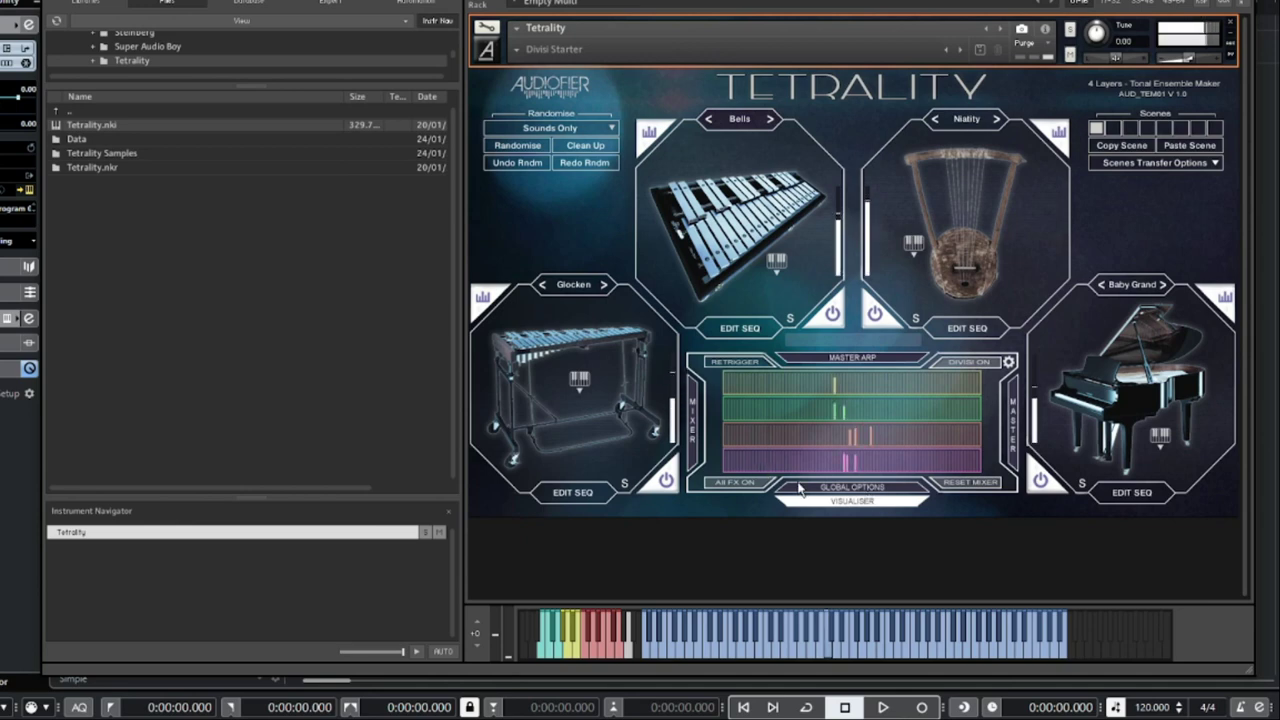
{"action": "left_click", "coordinate": [692, 418]}
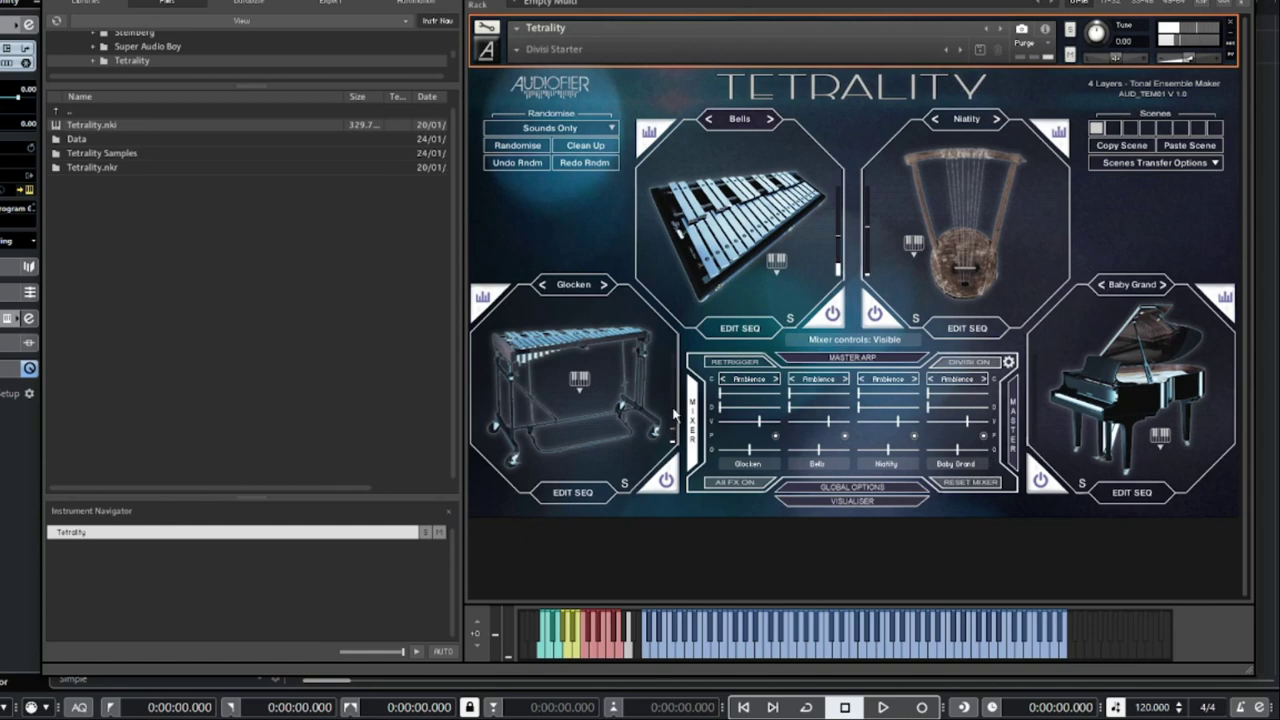
{"action": "left_click", "coordinate": [735, 381]}
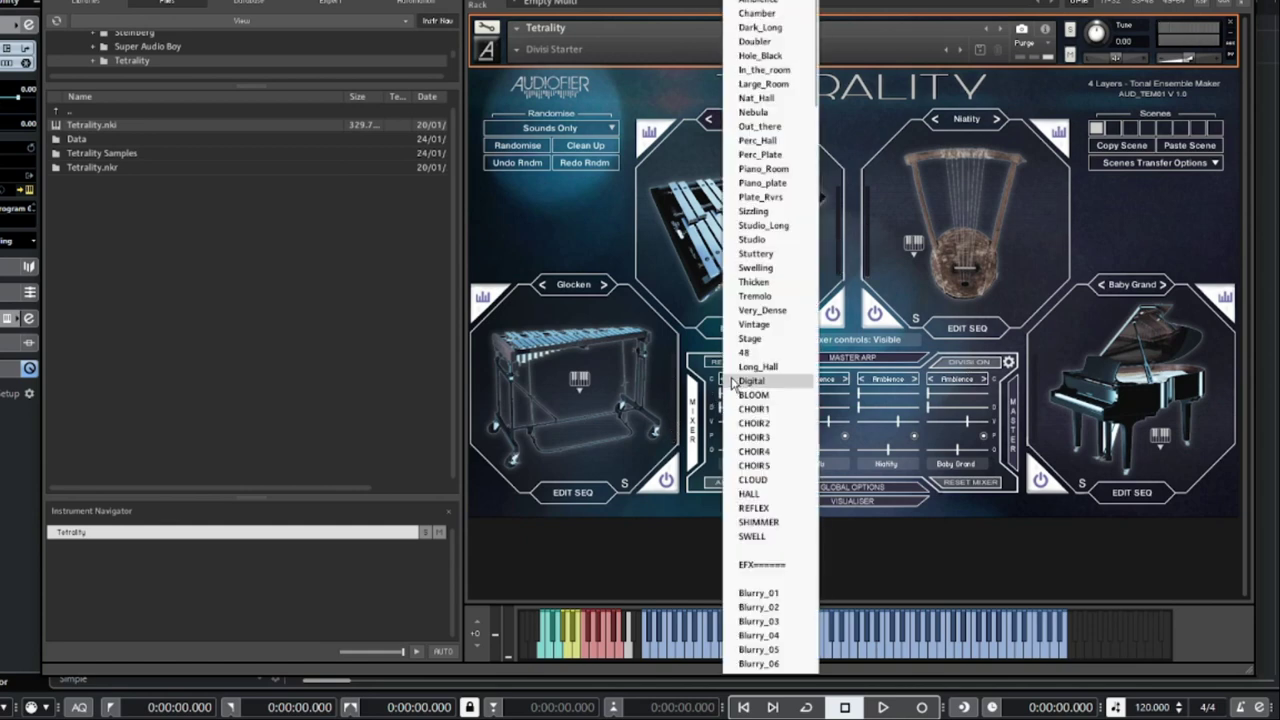
{"action": "left_click", "coordinate": [735, 384]}
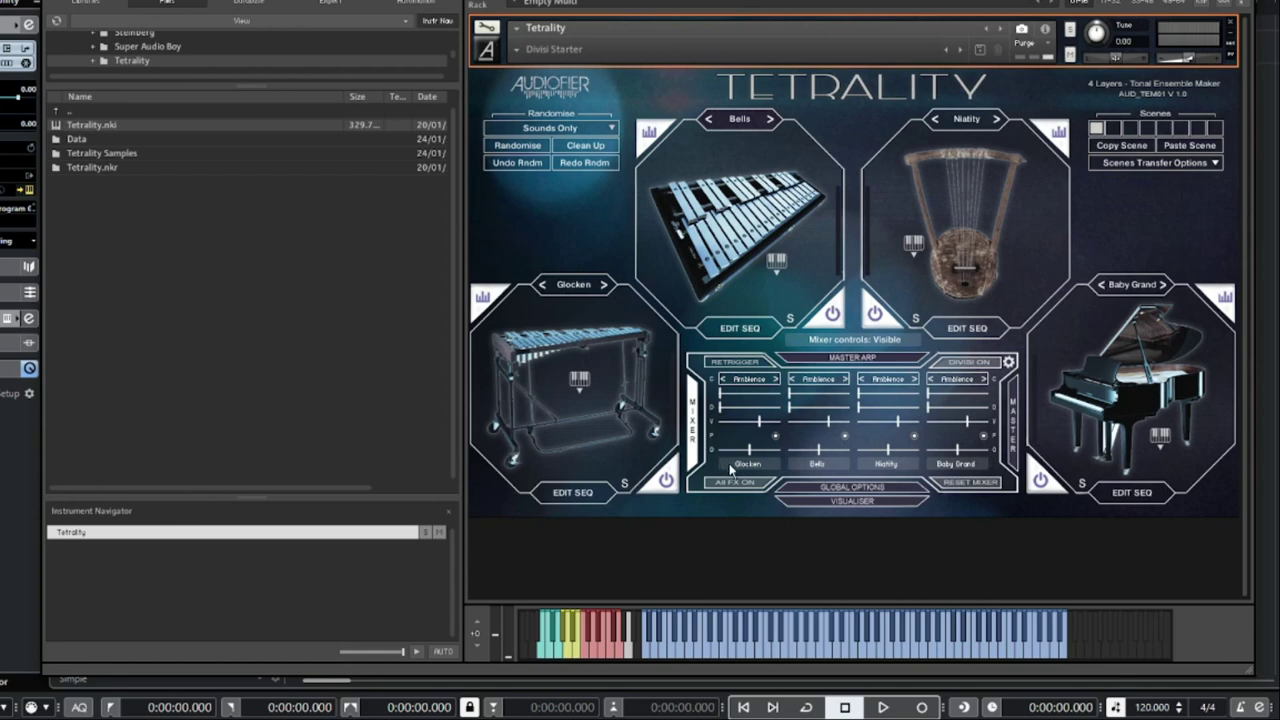
{"action": "left_click", "coordinate": [778, 440]}
{"action": "left_click", "coordinate": [778, 440]}
Open the Divisi grid and examine the note choices for the layers in its two-note and four-note chord rows
{"action": "left_click", "coordinate": [1009, 363]}
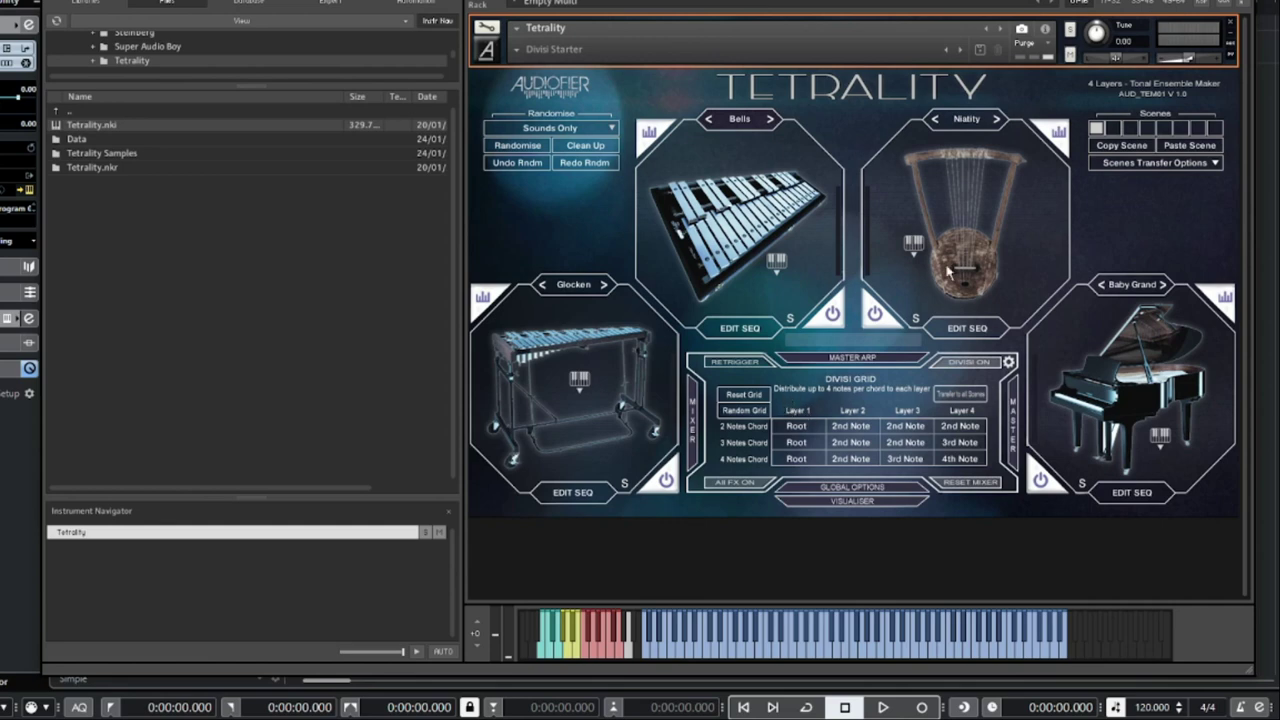
{"action": "left_click", "coordinate": [808, 426]}
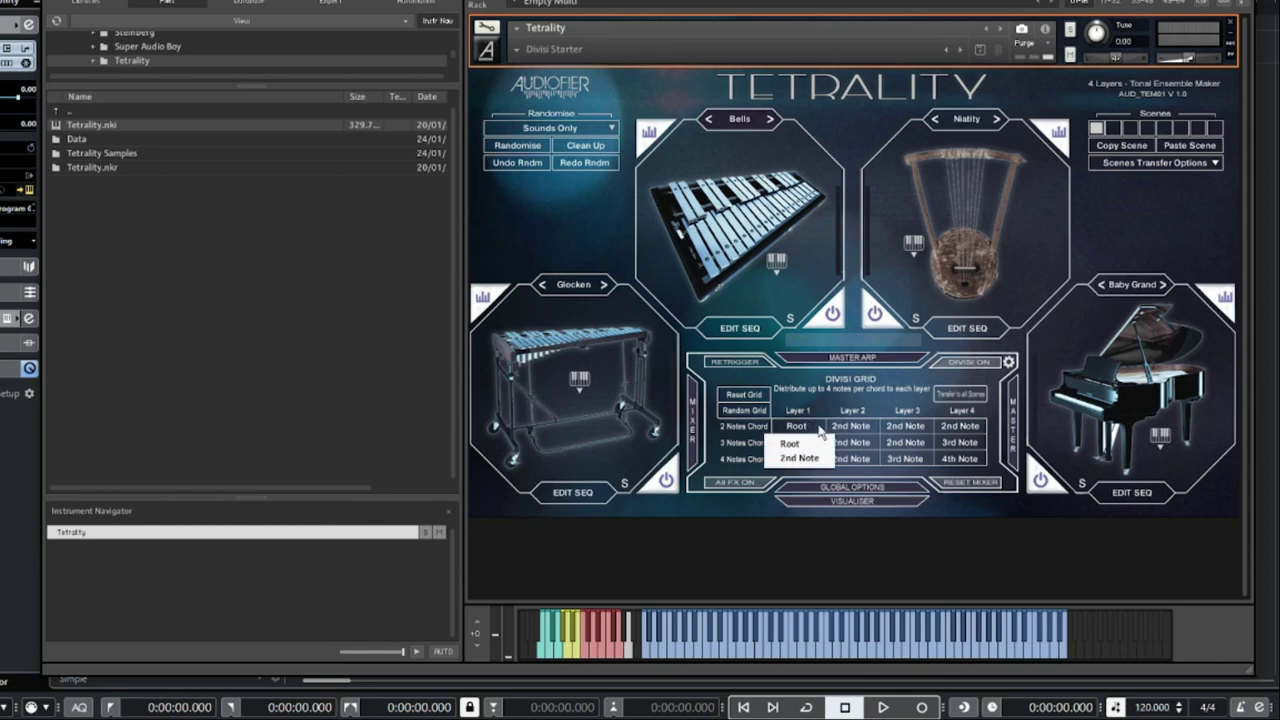
{"action": "left_click", "coordinate": [862, 426]}
{"action": "left_click", "coordinate": [826, 414]}
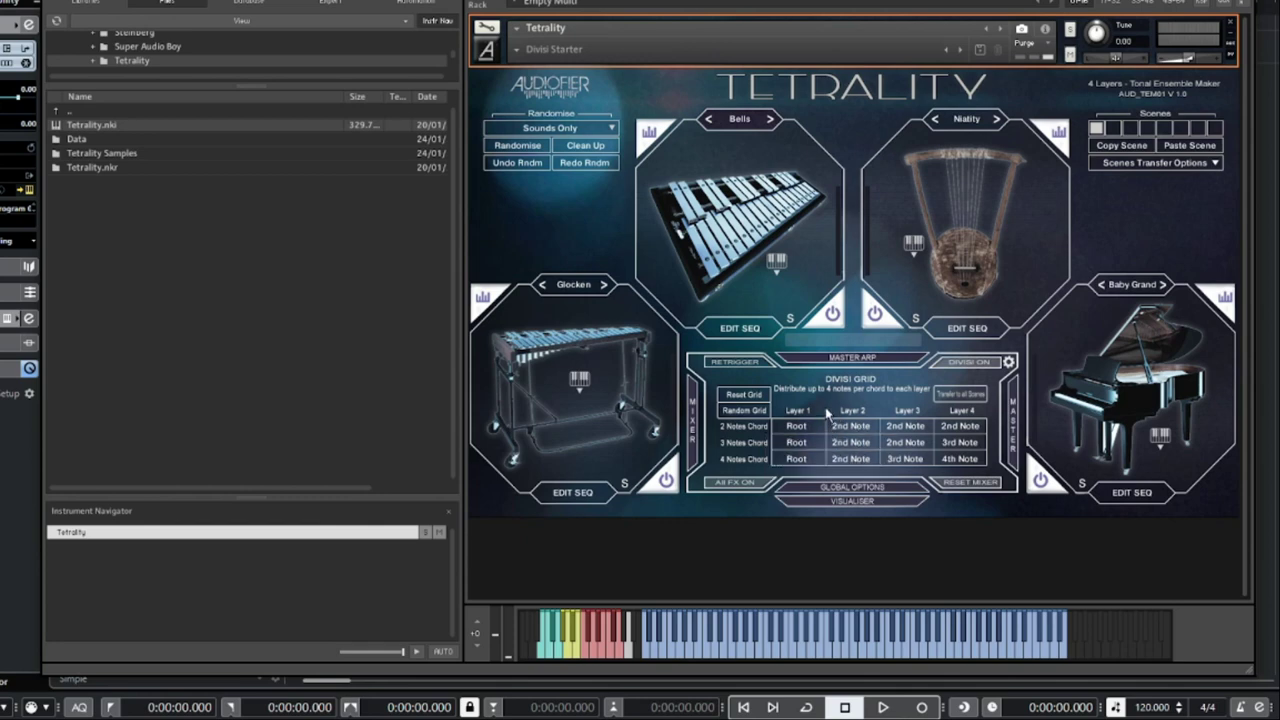
{"action": "left_click", "coordinate": [918, 426]}
{"action": "left_click", "coordinate": [921, 394]}
{"action": "left_click", "coordinate": [806, 461]}
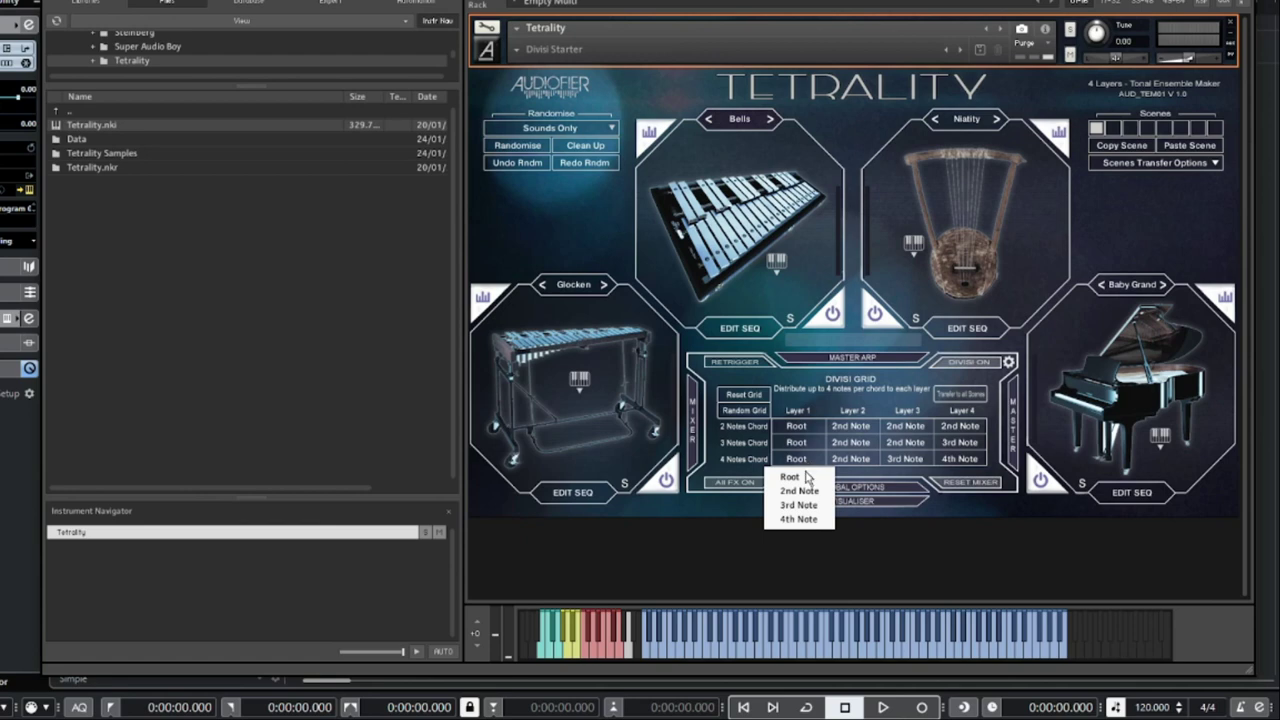
{"action": "left_click", "coordinate": [884, 387]}
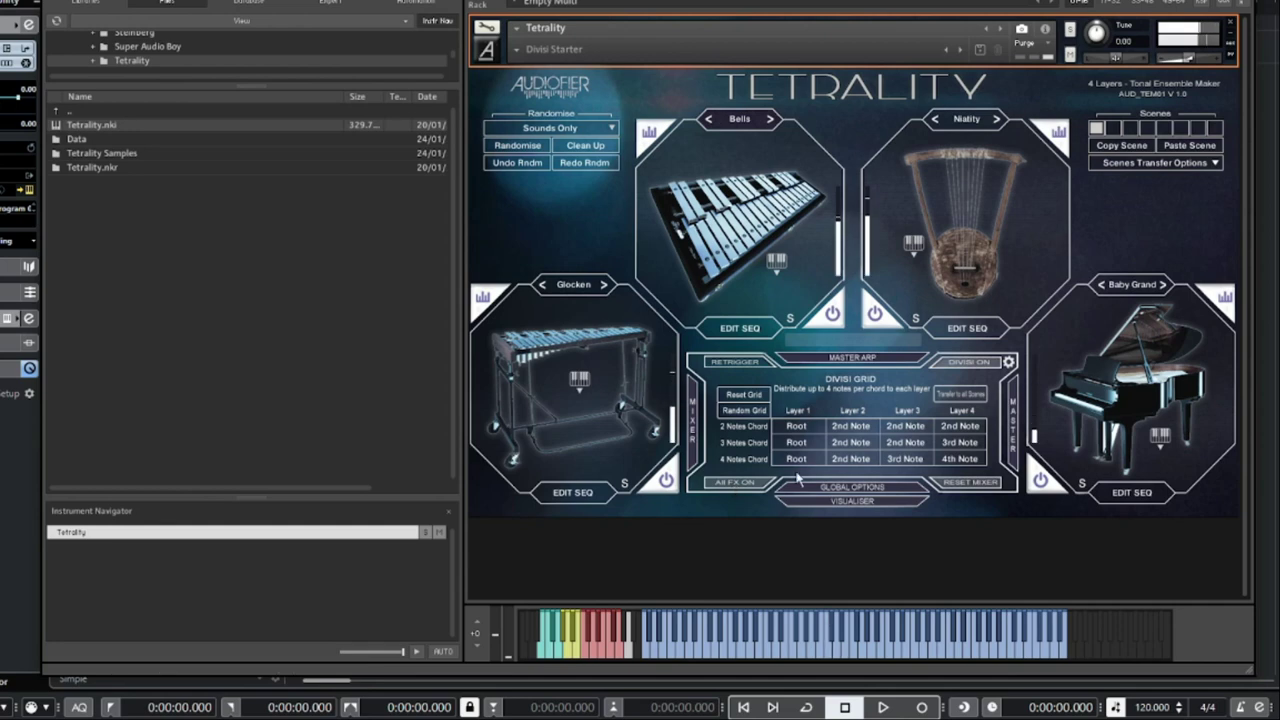
Compare the sound with all effects off and on, displaying the master settings, and leave the effects on
{"action": "left_click", "coordinate": [752, 484]}
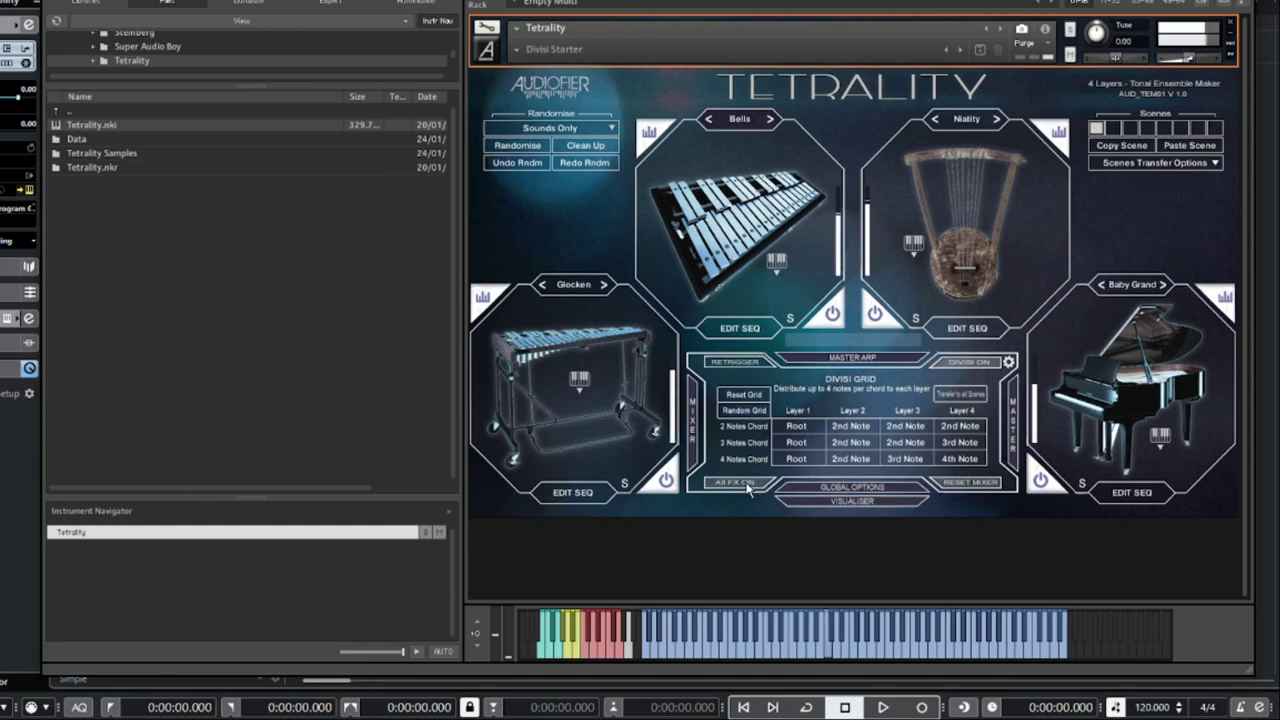
{"action": "left_click", "coordinate": [746, 484]}
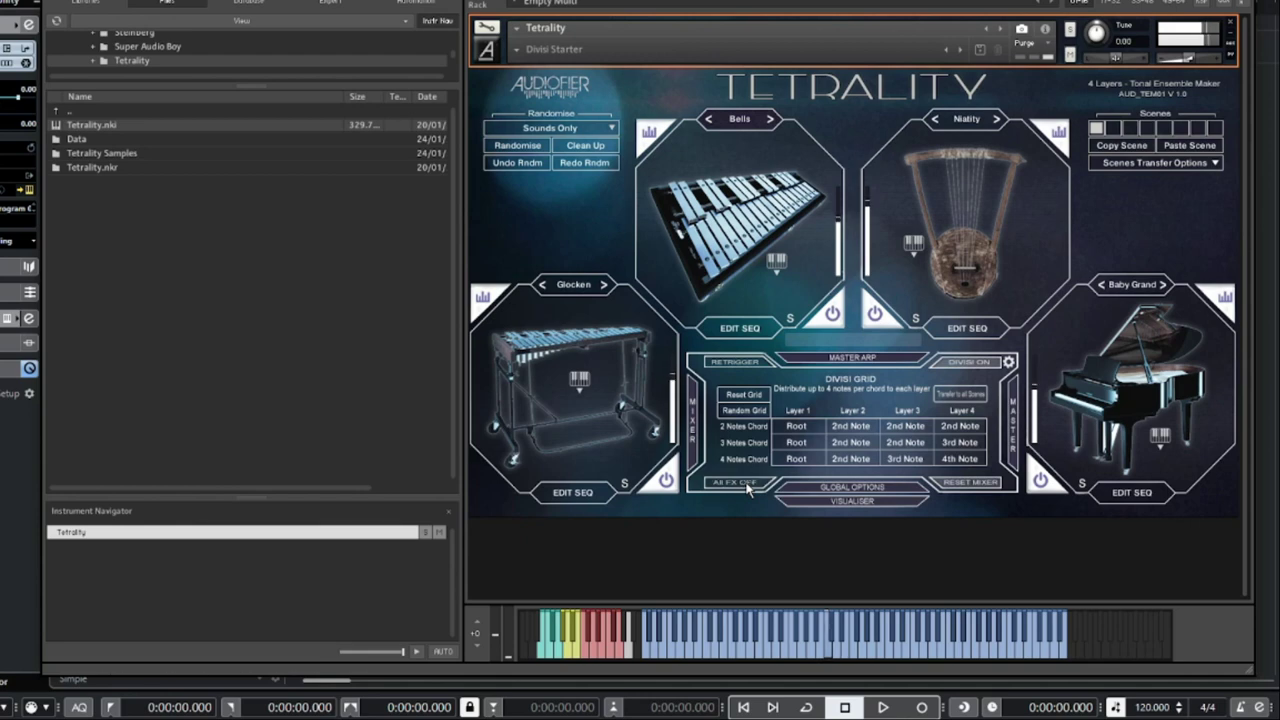
{"action": "left_click", "coordinate": [746, 484]}
{"action": "left_click", "coordinate": [1012, 420]}
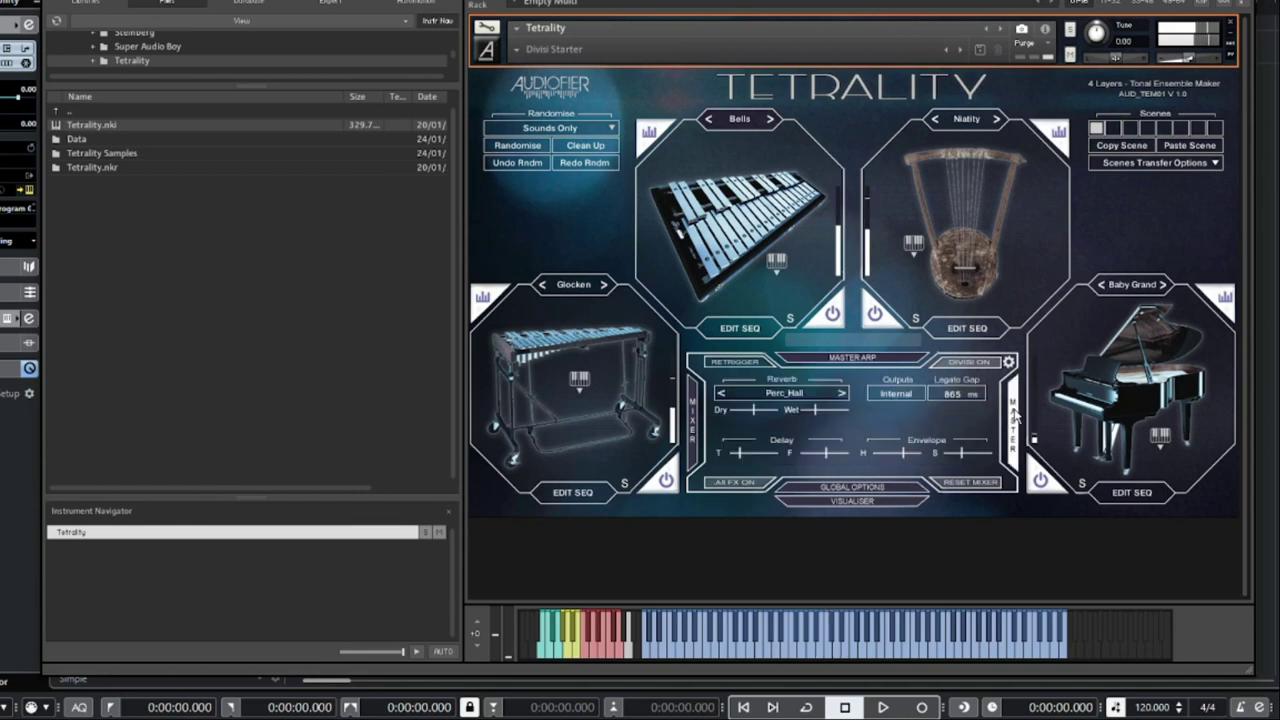
{"action": "left_click", "coordinate": [745, 484]}
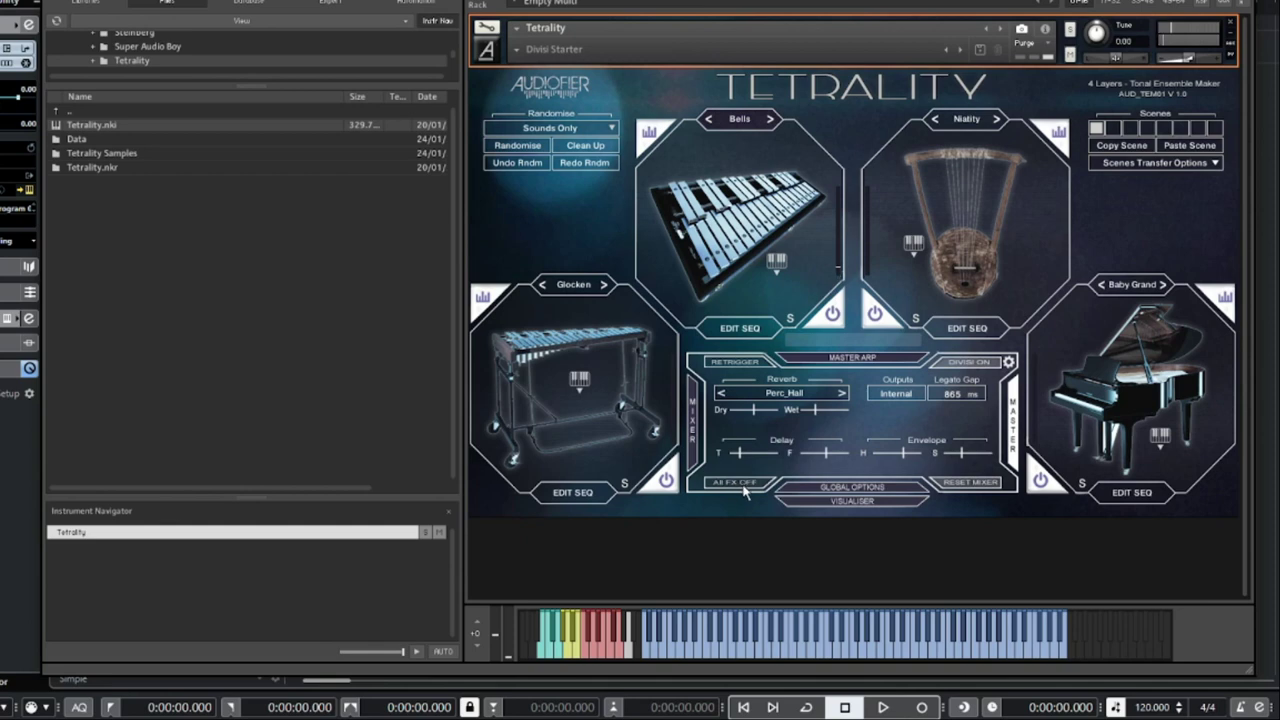
{"action": "left_click", "coordinate": [745, 485]}
{"action": "left_click", "coordinate": [745, 485]}
{"action": "left_click", "coordinate": [728, 485]}
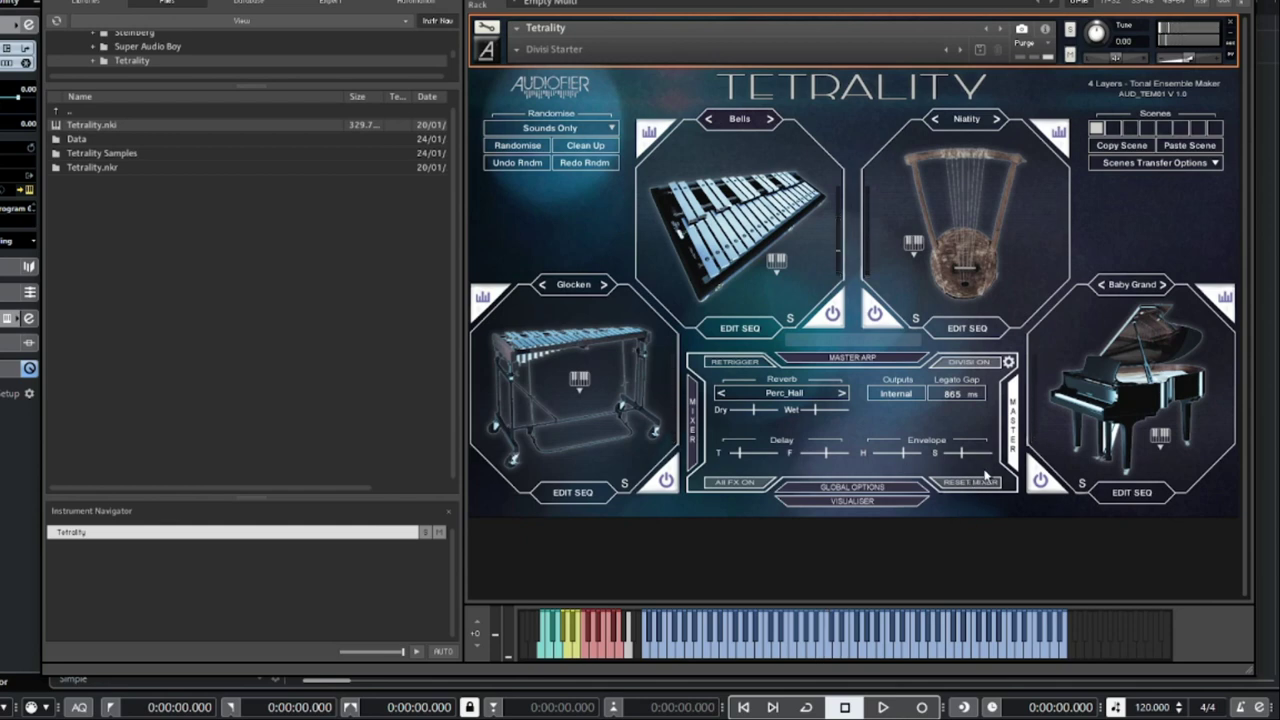
Show the mixer controls for the four layers and randomise the layers' instruments
{"action": "left_click", "coordinate": [697, 420]}
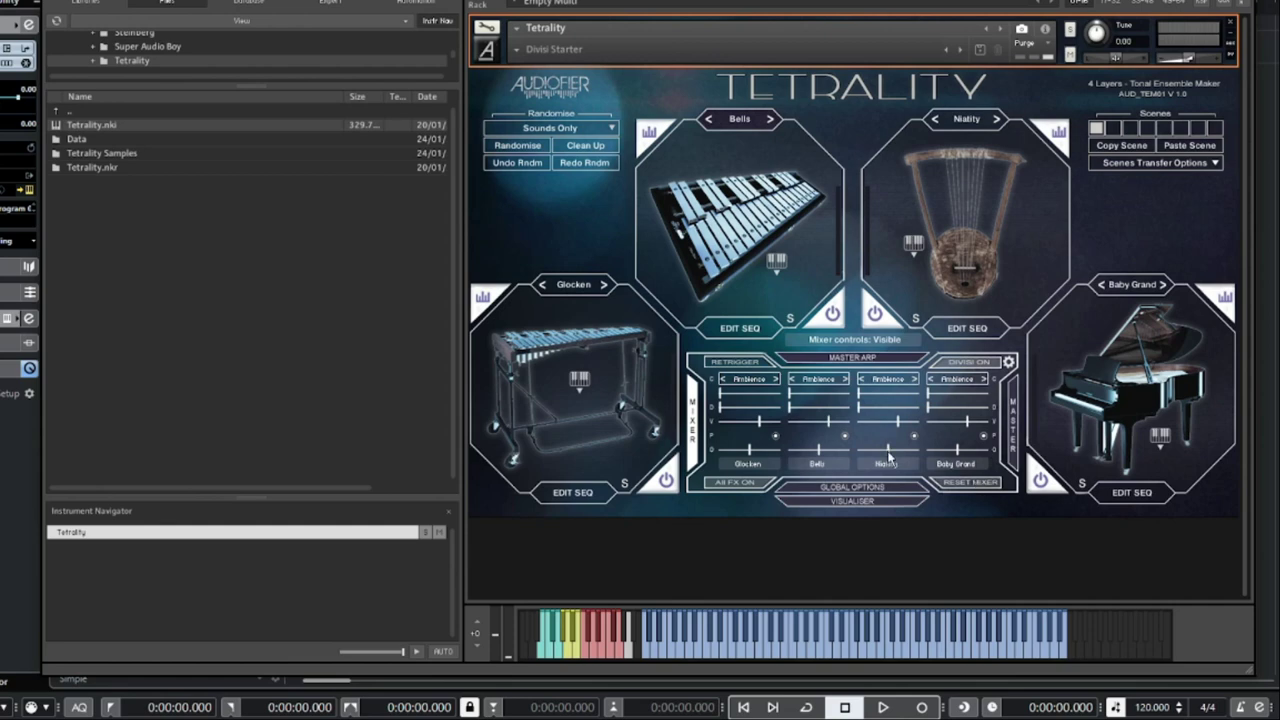
{"action": "left_click", "coordinate": [822, 380]}
{"action": "left_click", "coordinate": [930, 466]}
{"action": "left_click", "coordinate": [517, 145]}
Load the Harp Ensemble preset from the Classic category
{"action": "left_click", "coordinate": [530, 48]}
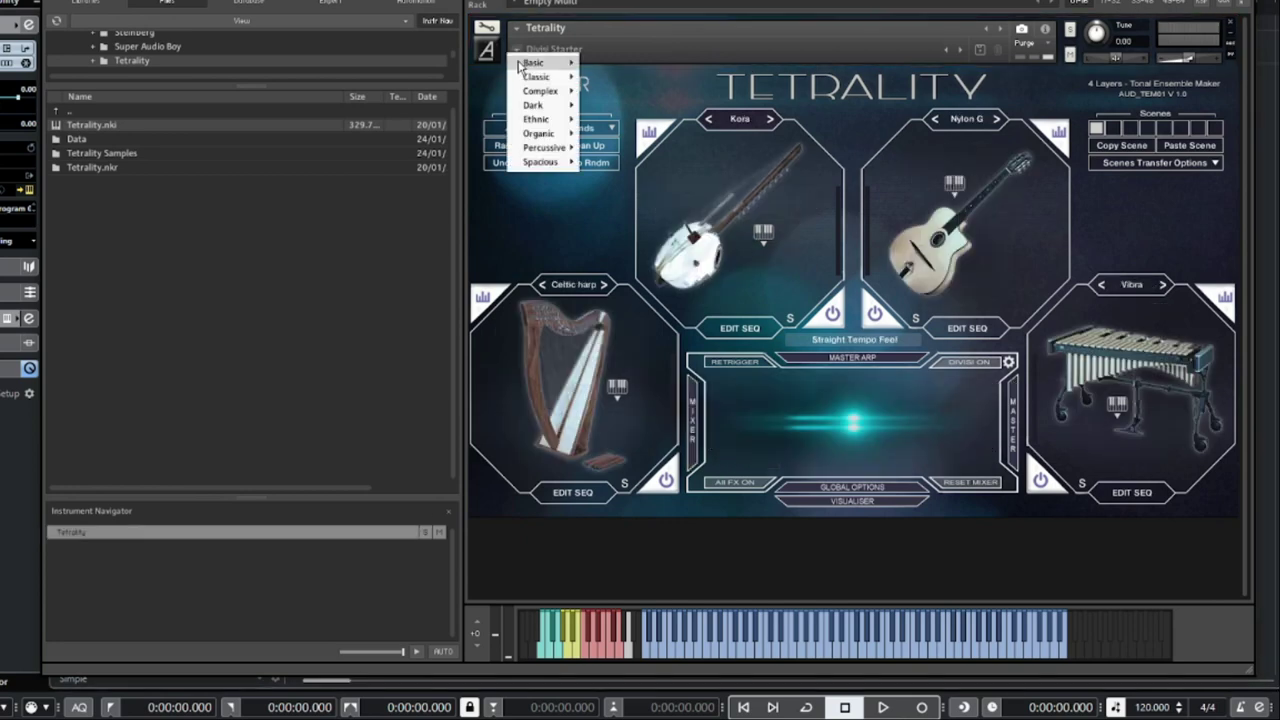
{"action": "mouse_move", "coordinate": [522, 76]}
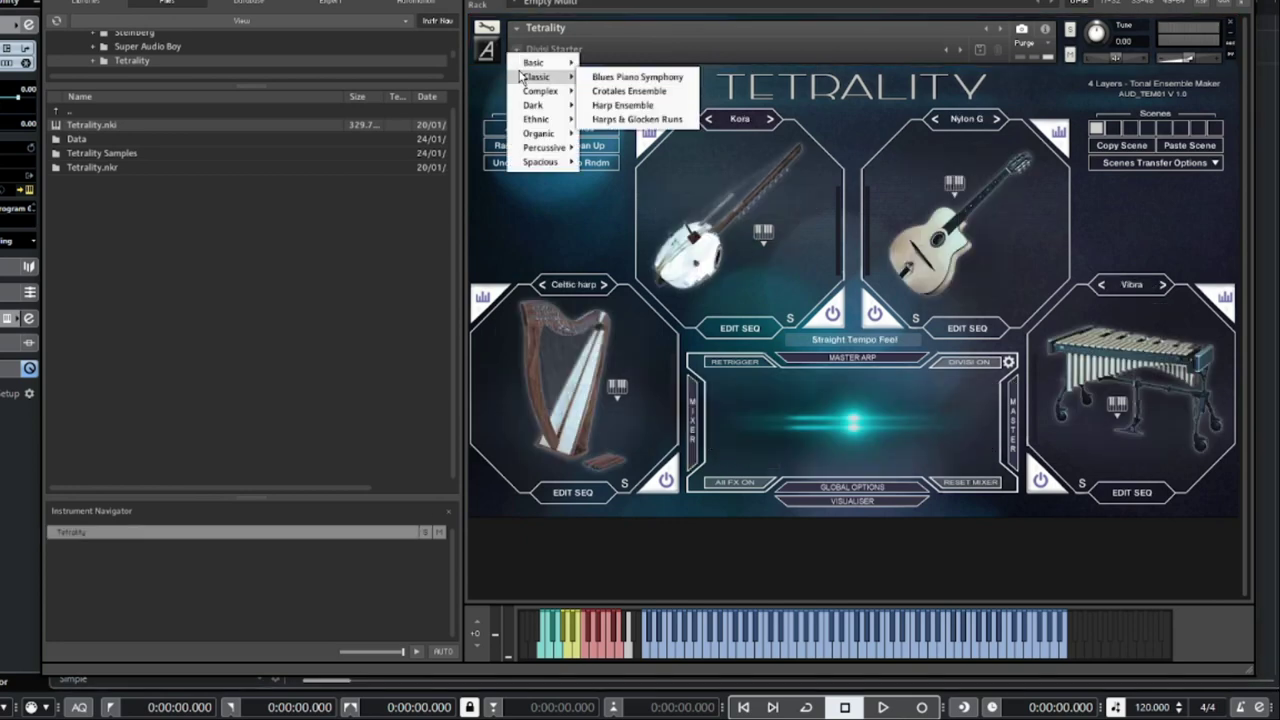
{"action": "left_click", "coordinate": [637, 106]}
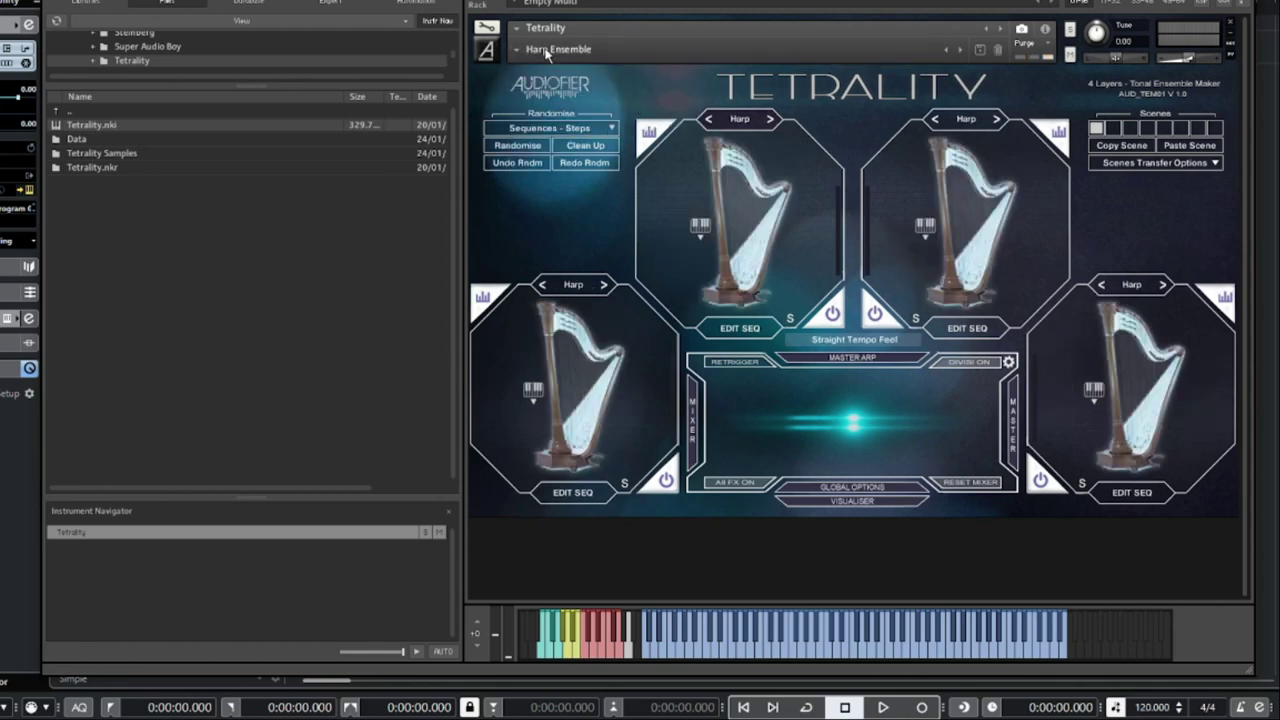
Audition Scenes 2, 5 and 6 of the Harp Ensemble preset and return to Scene 1
{"action": "left_click", "coordinate": [1114, 129]}
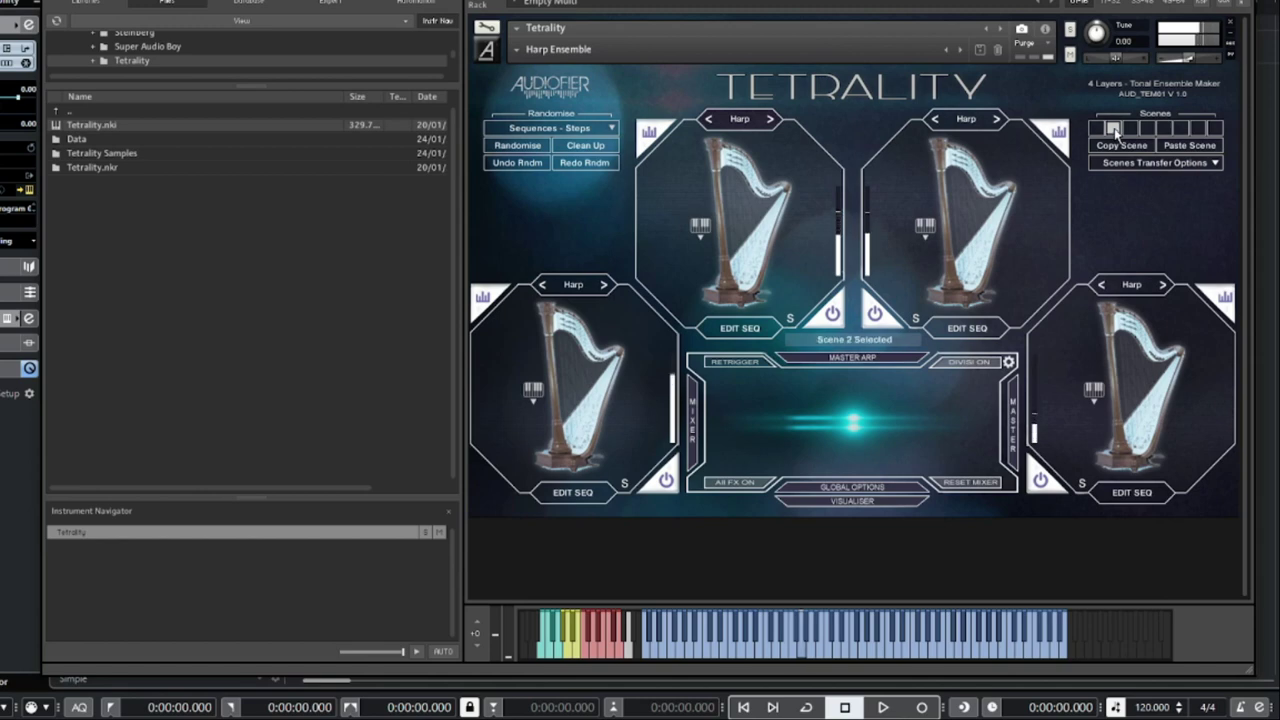
{"action": "left_click", "coordinate": [1166, 130]}
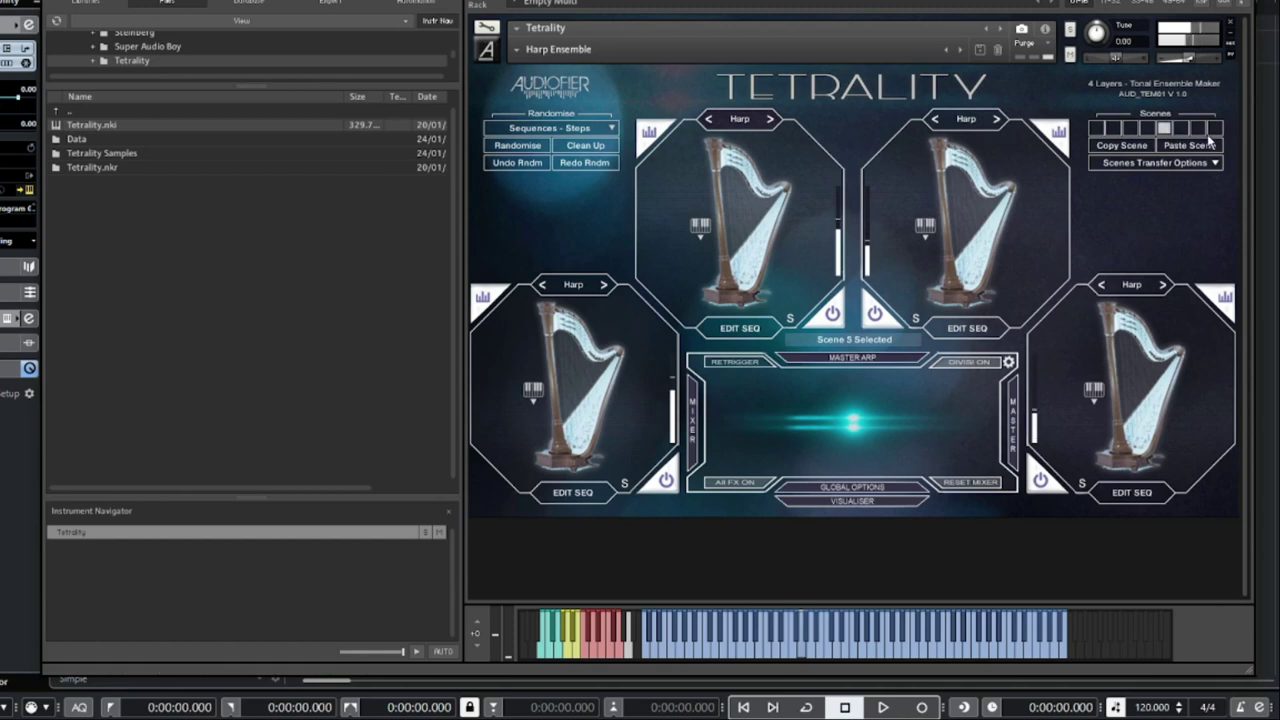
{"action": "left_click", "coordinate": [1182, 130]}
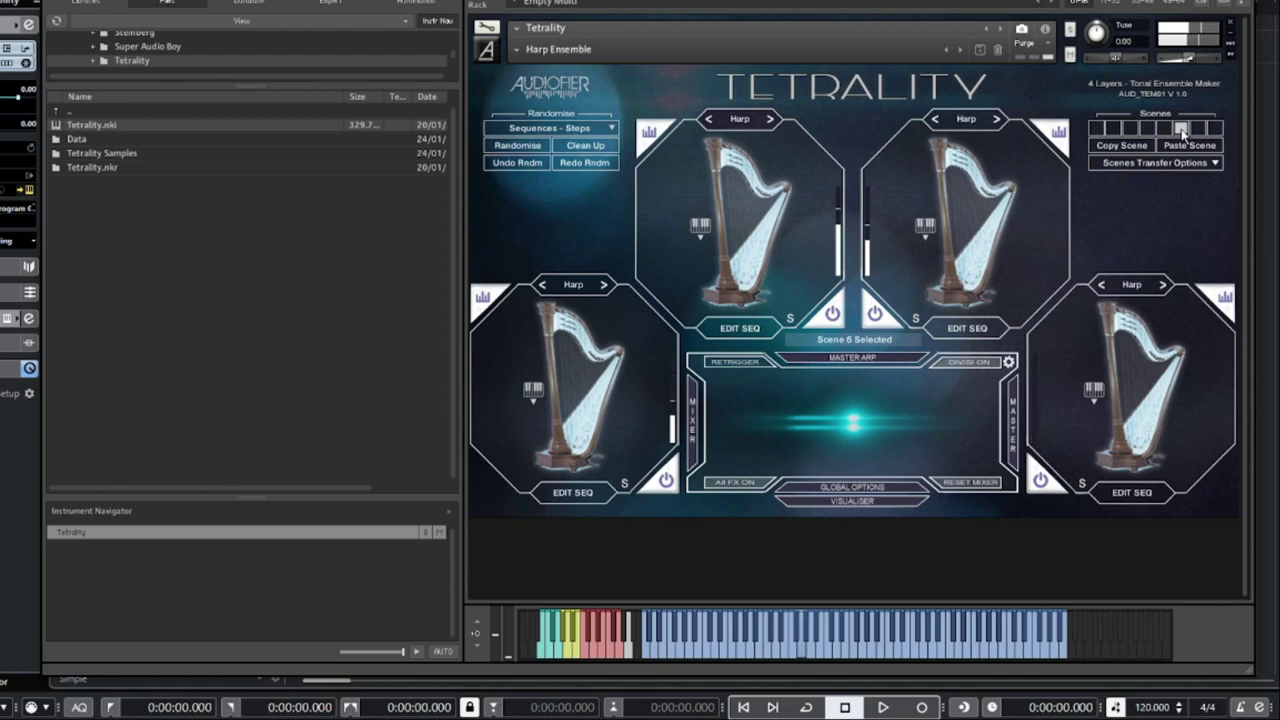
{"action": "left_click", "coordinate": [1097, 129]}
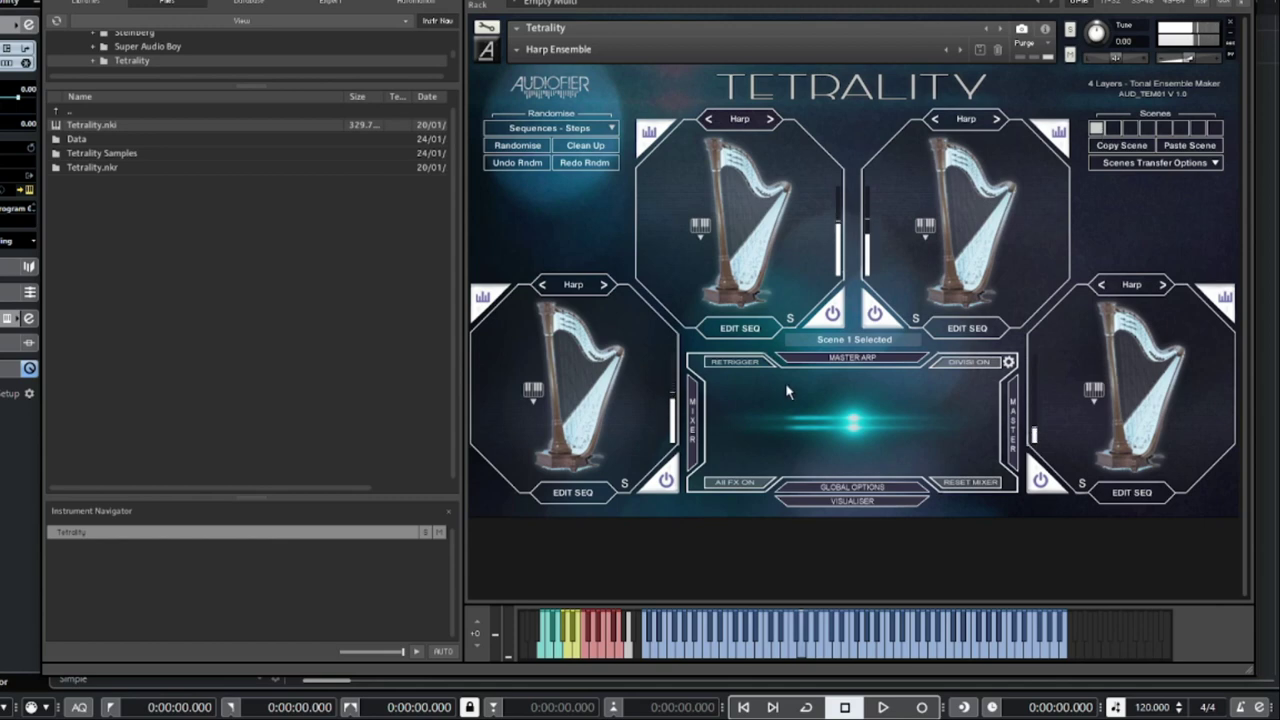
Load the Paradise Lost preset from the Organic category
{"action": "left_click", "coordinate": [516, 50]}
{"action": "mouse_move", "coordinate": [540, 133]}
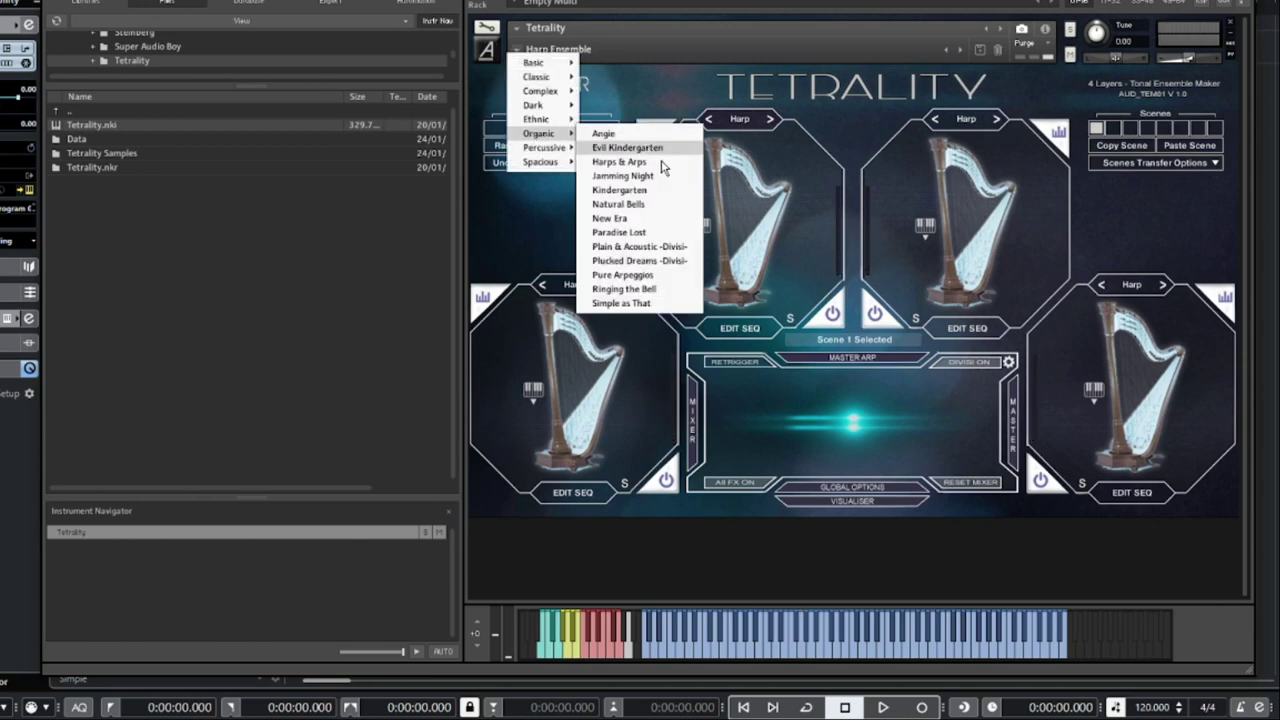
{"action": "left_click", "coordinate": [618, 232]}
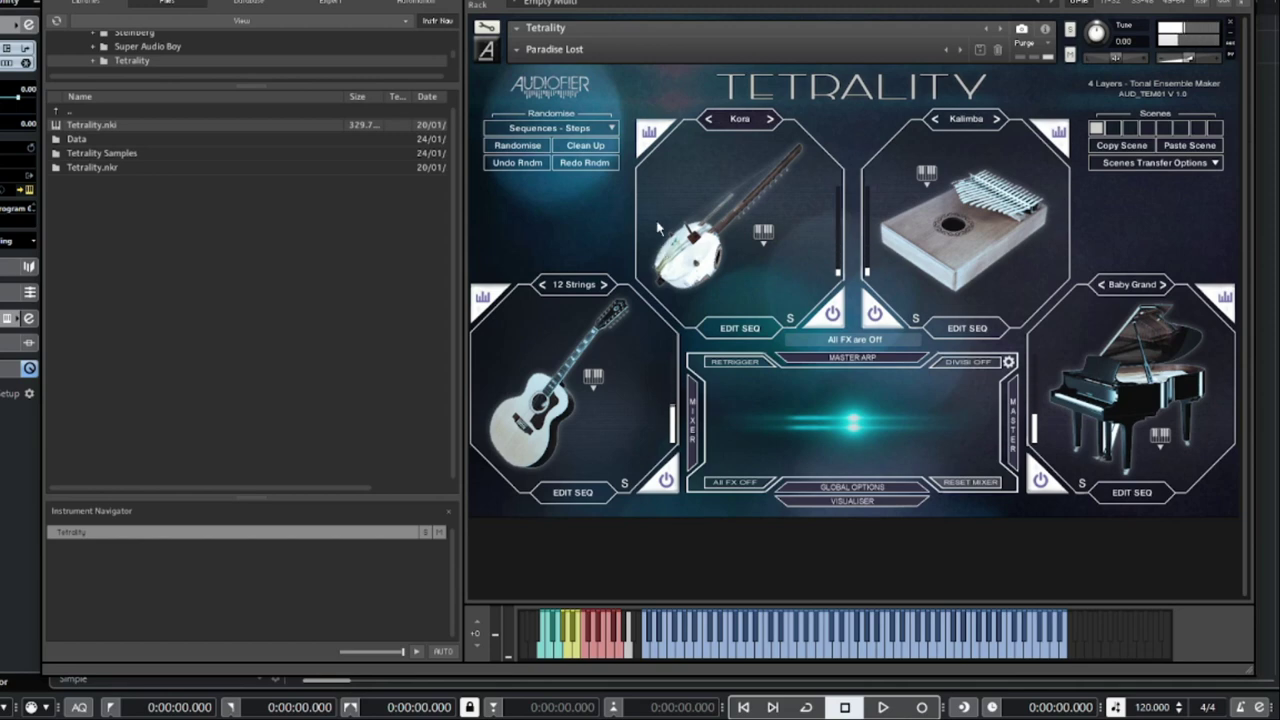
Load the Percussive Indeed preset from the Percussive category
{"action": "left_click", "coordinate": [515, 48]}
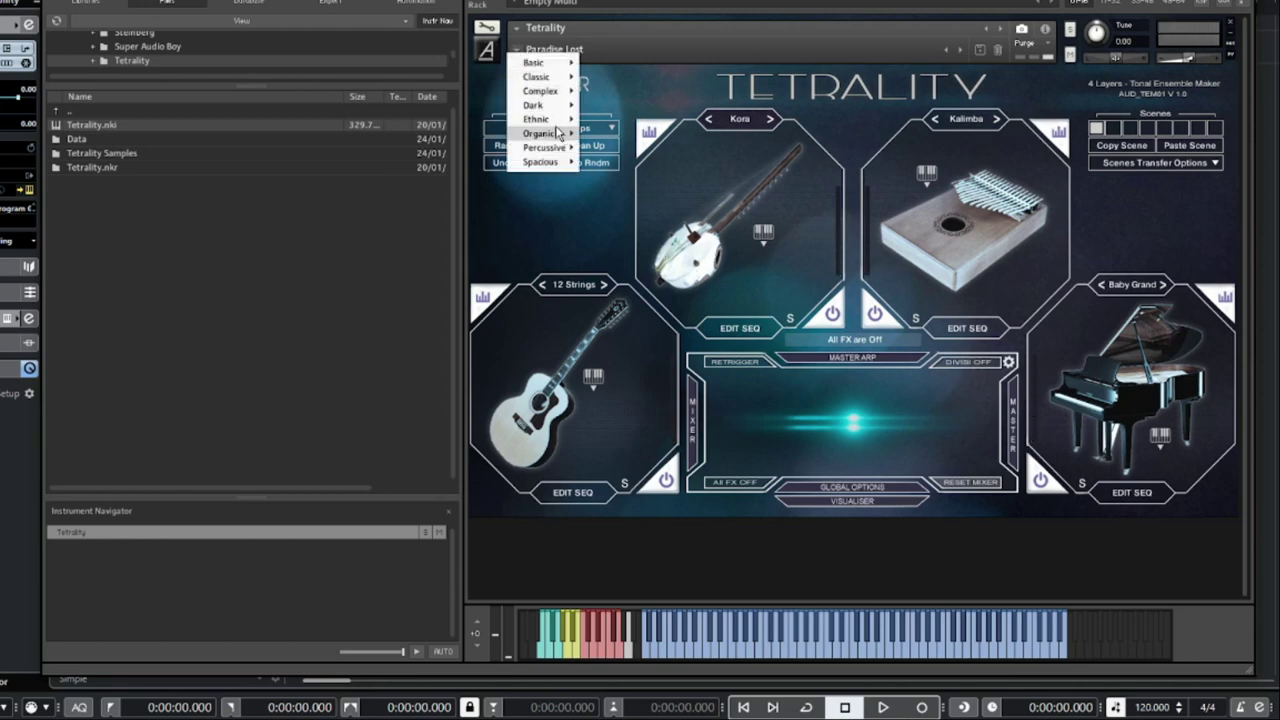
{"action": "mouse_move", "coordinate": [550, 147]}
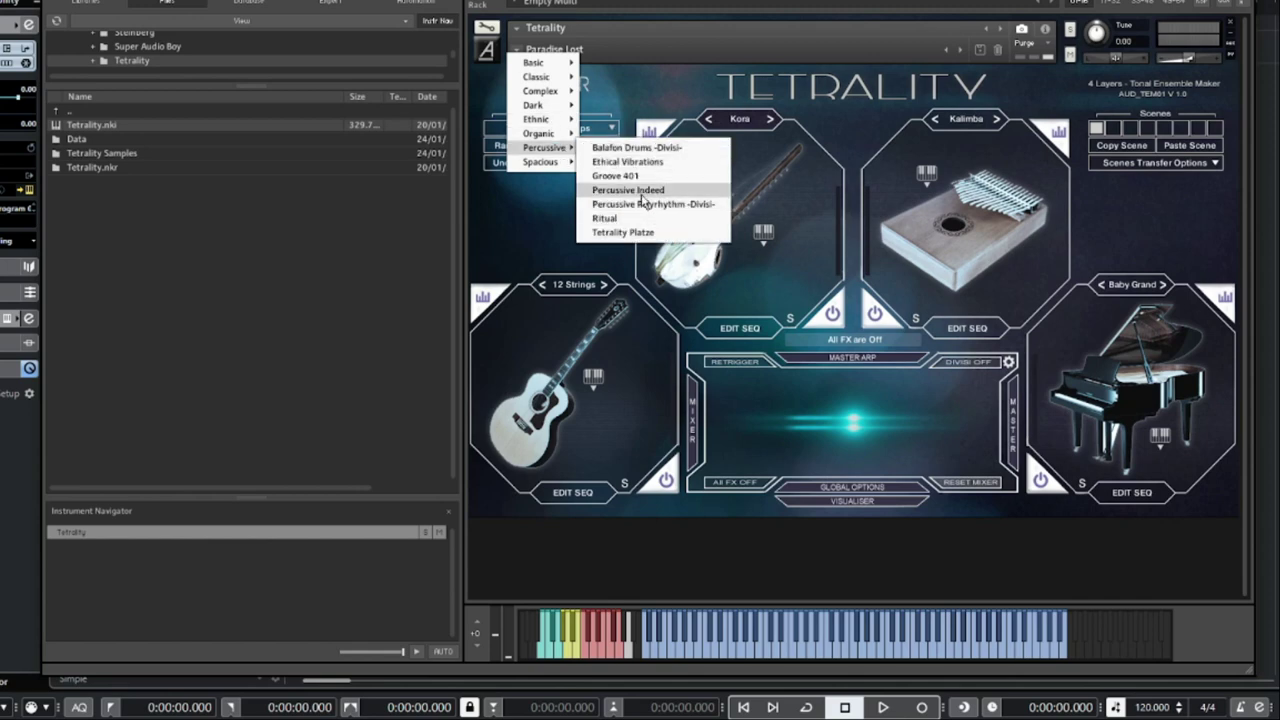
{"action": "left_click", "coordinate": [628, 190]}
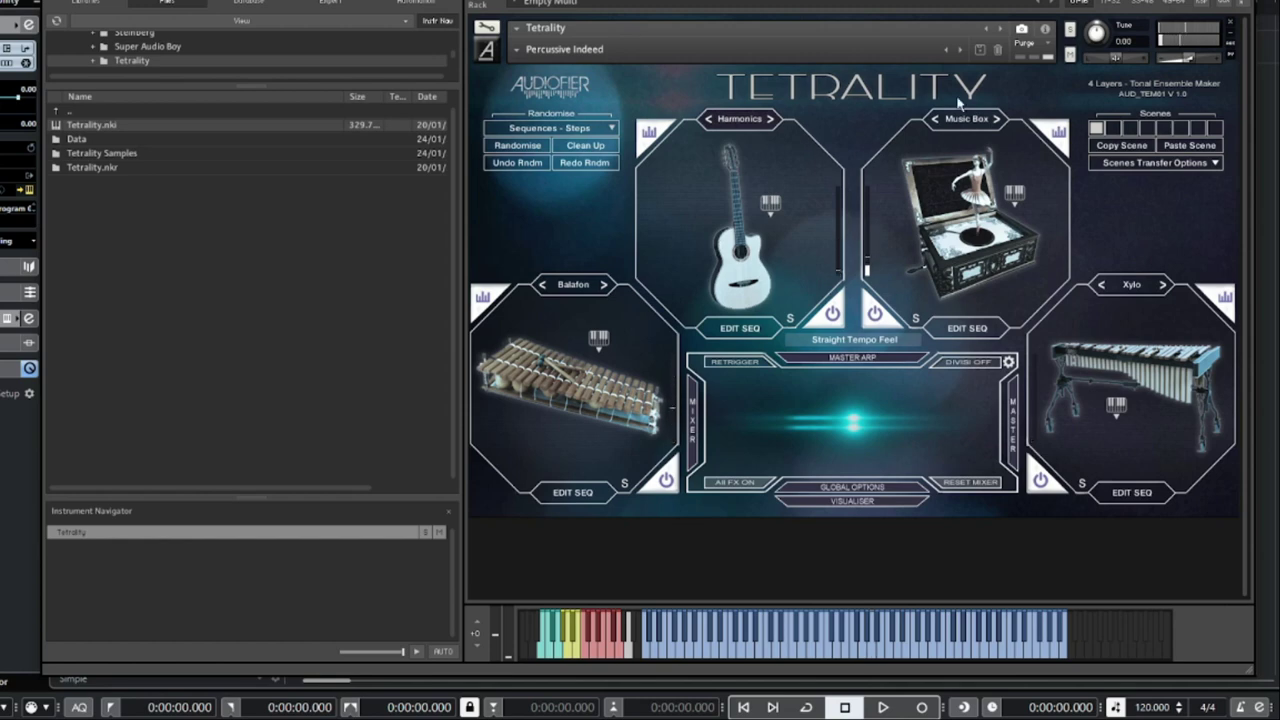
Load the Touching the Moon preset from the Spacious category
{"action": "left_click", "coordinate": [517, 50]}
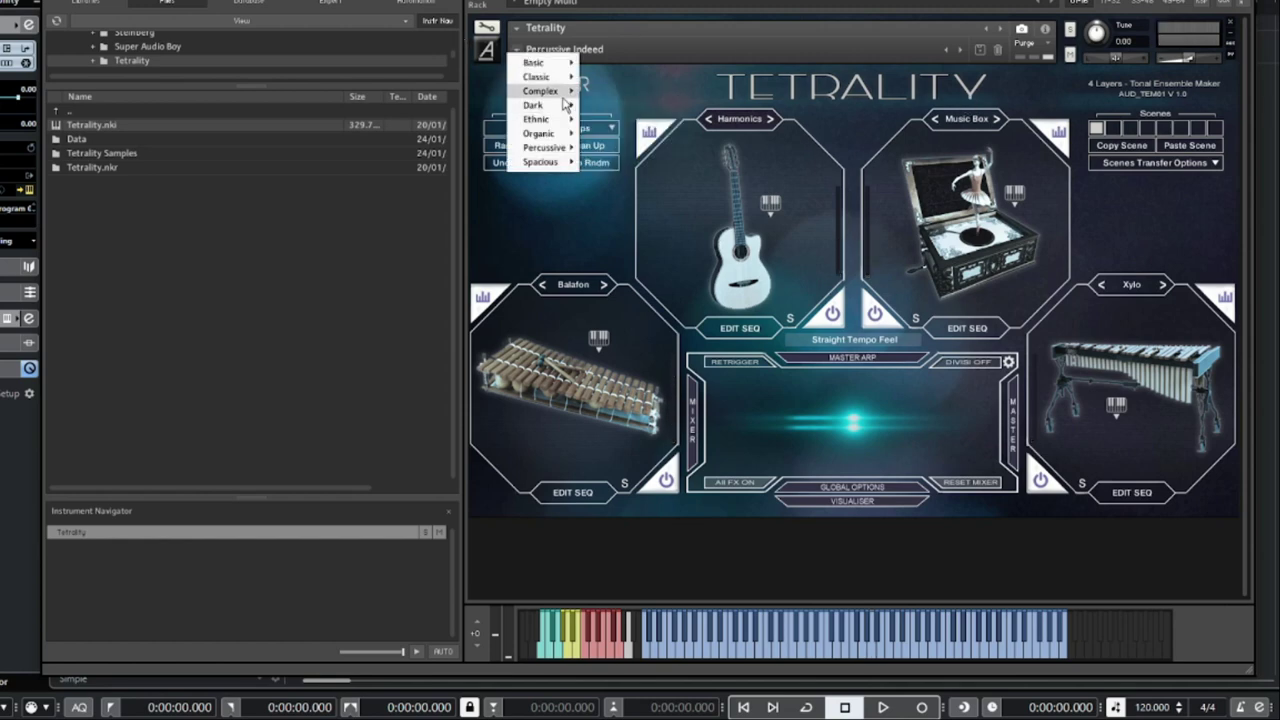
{"action": "mouse_move", "coordinate": [561, 96]}
{"action": "mouse_move", "coordinate": [540, 164]}
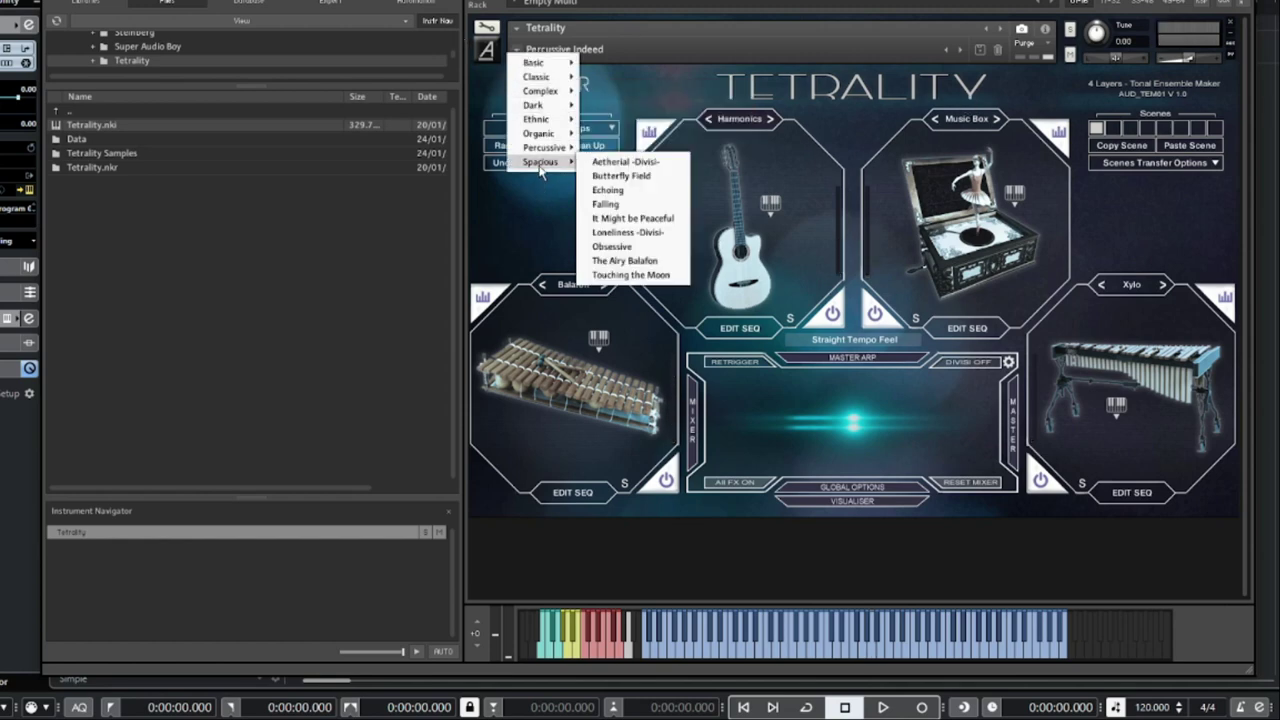
{"action": "left_click", "coordinate": [630, 275]}
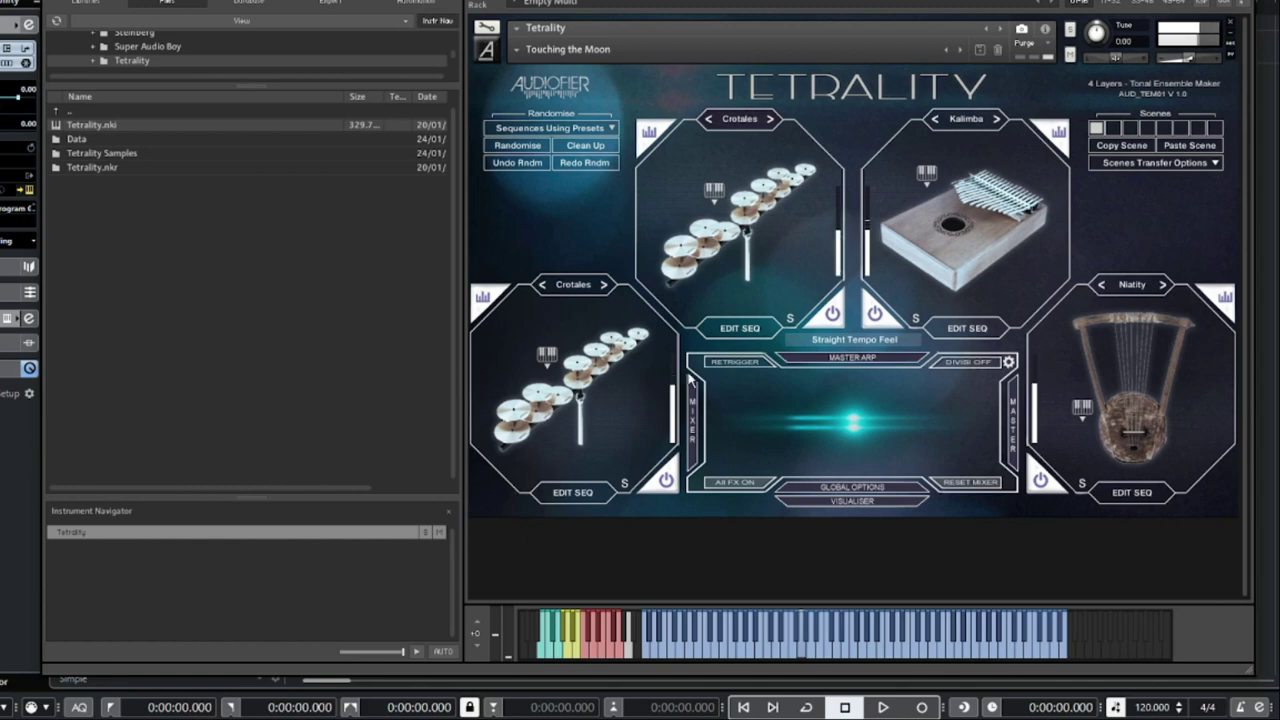
Turn on Divisi and Mono Legato for the Touching the Moon preset, and audition Scenes 3, 5 and 8
{"action": "left_click", "coordinate": [954, 363]}
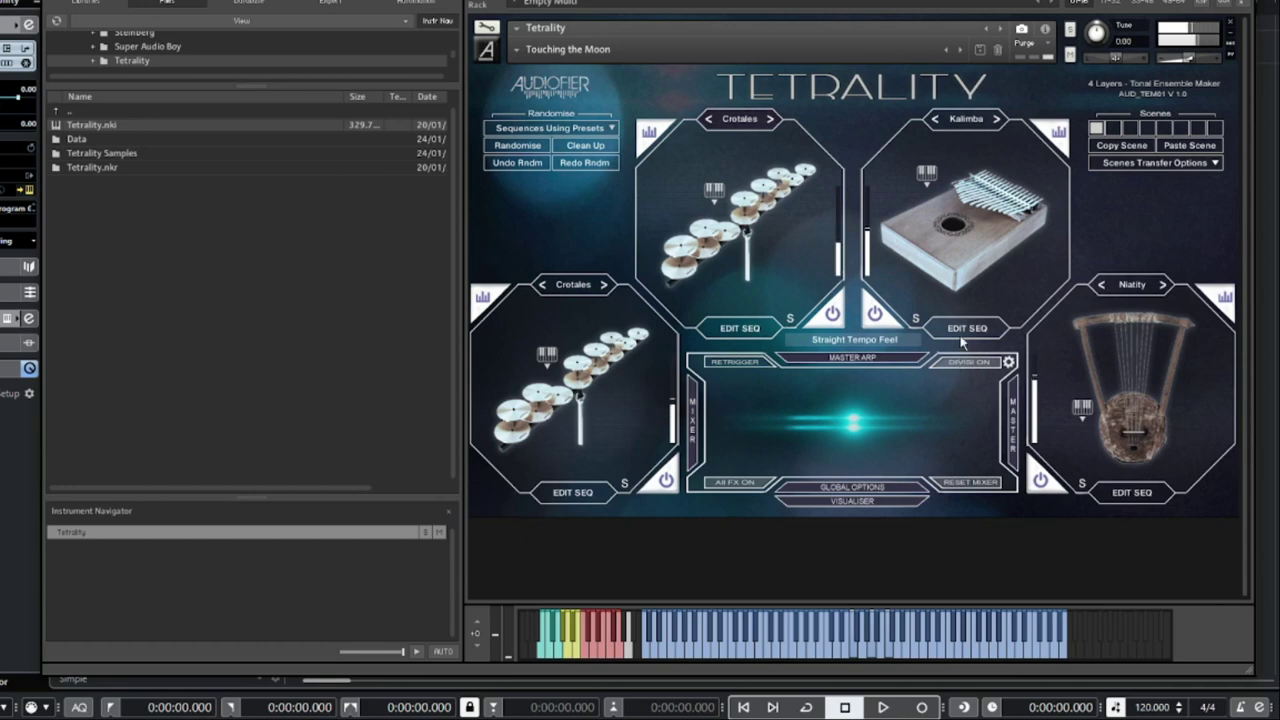
{"action": "left_click", "coordinate": [734, 362]}
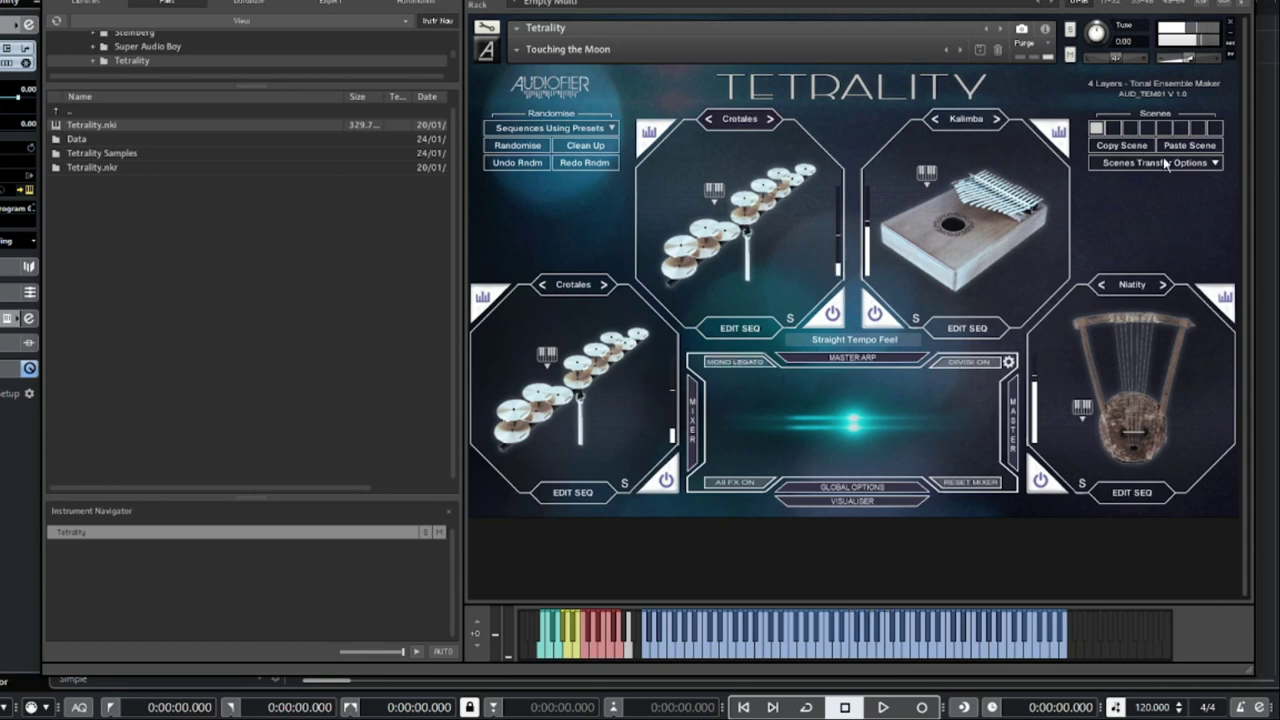
{"action": "left_click", "coordinate": [1128, 130]}
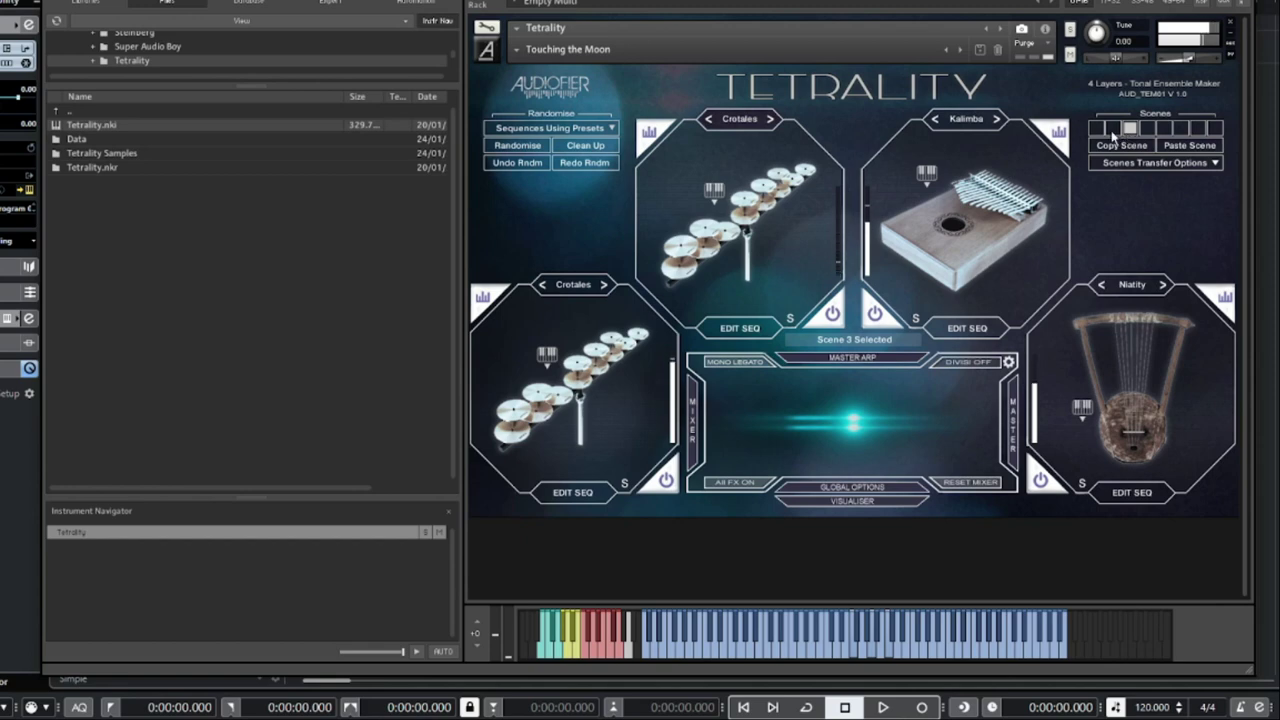
{"action": "left_click", "coordinate": [1164, 130]}
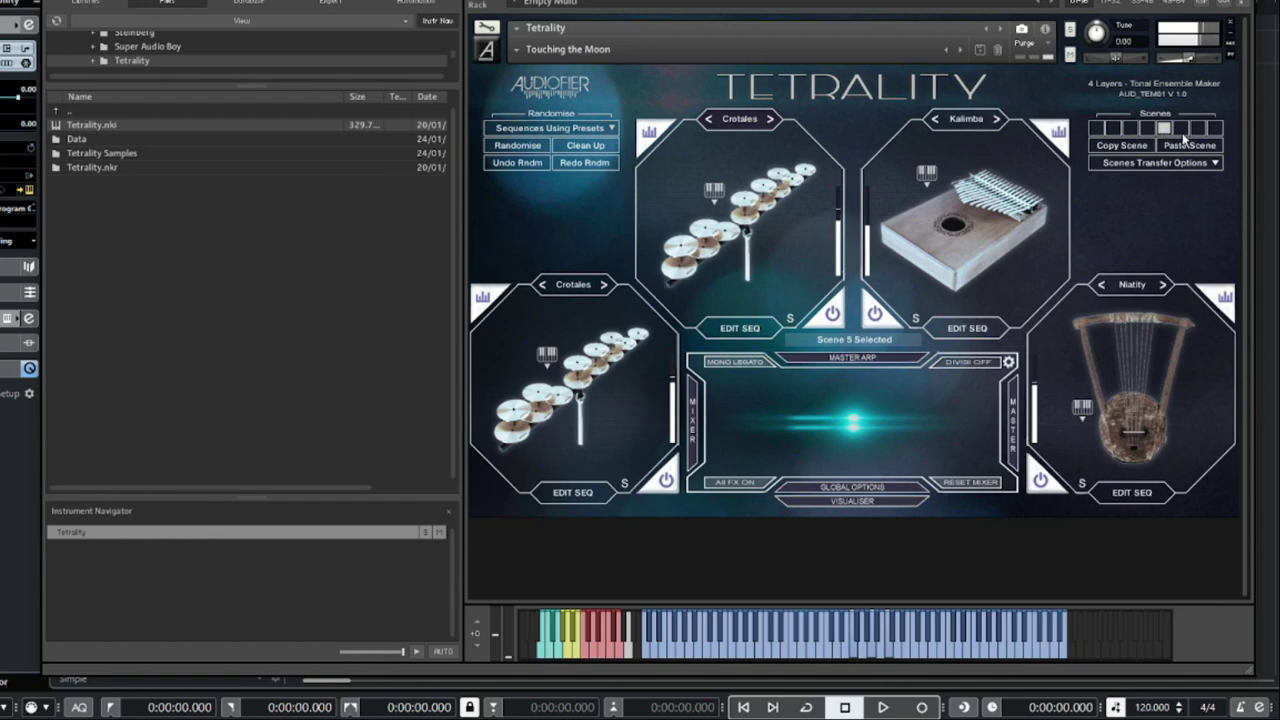
{"action": "left_click", "coordinate": [1132, 130]}
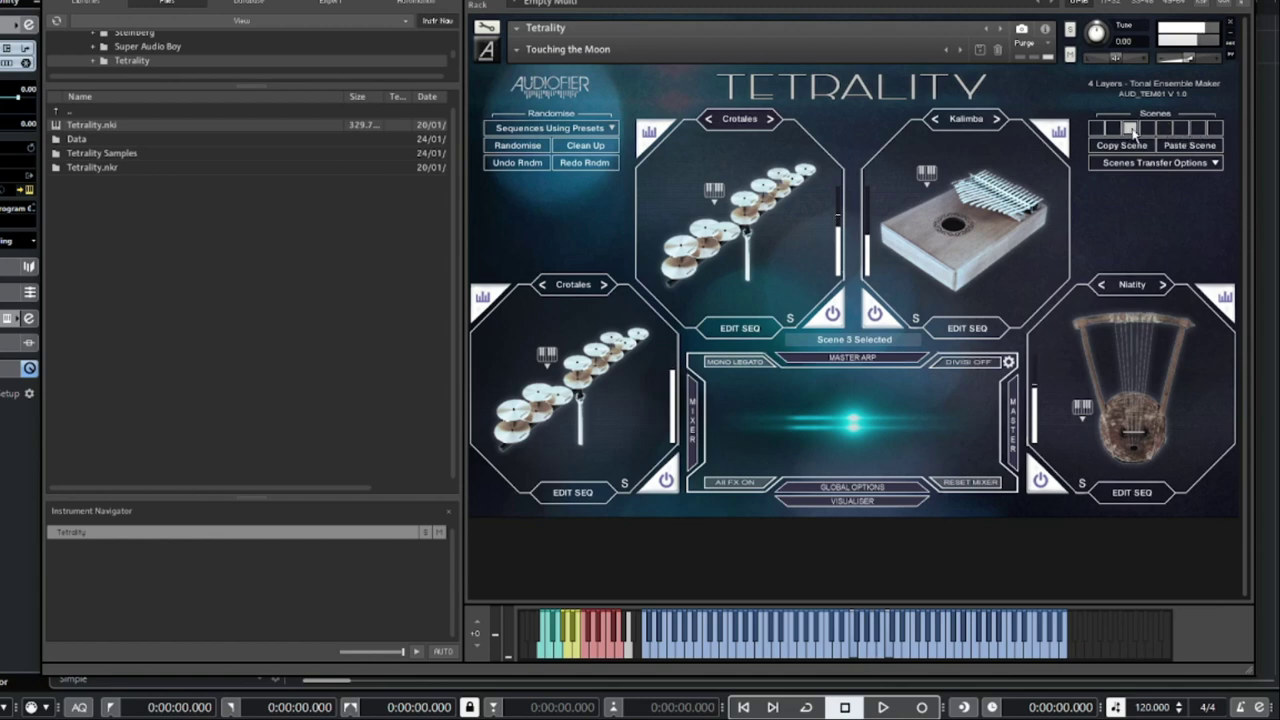
{"action": "left_click", "coordinate": [1214, 131]}
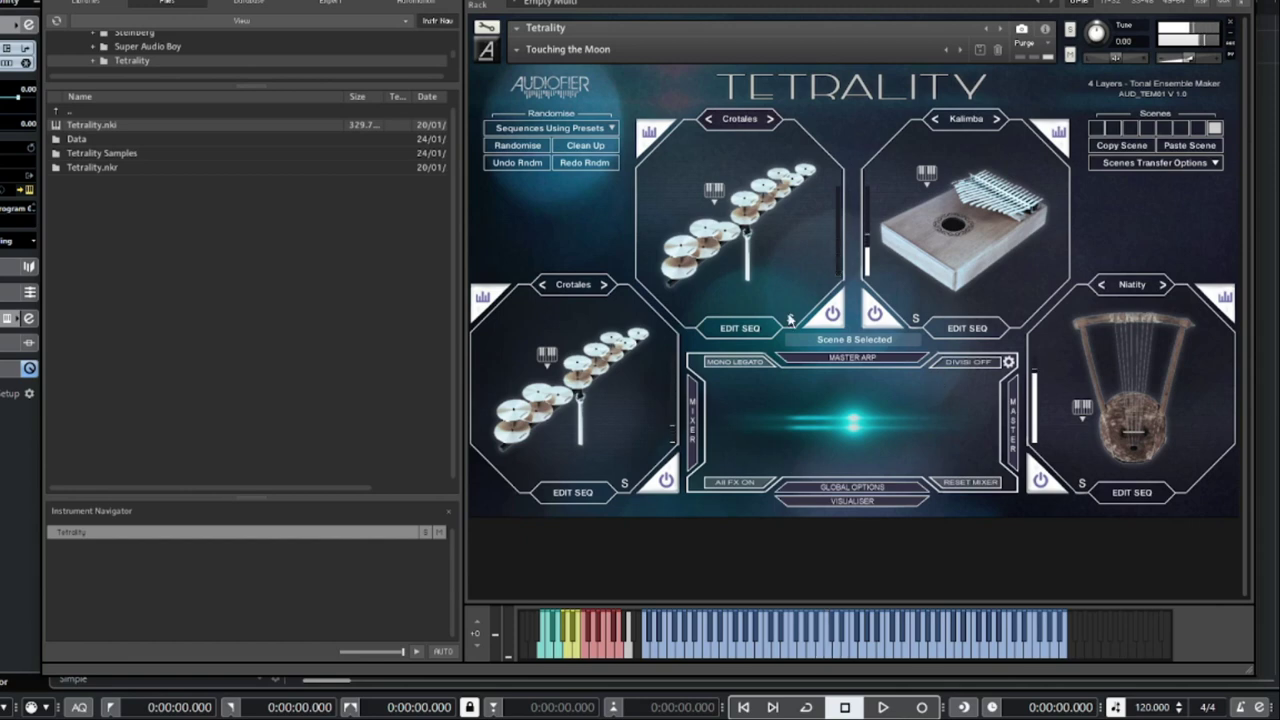
Load the Natural Beauty preset from the Ethnic category and try it in Mono Legato on Scene 5
{"action": "left_click", "coordinate": [522, 50]}
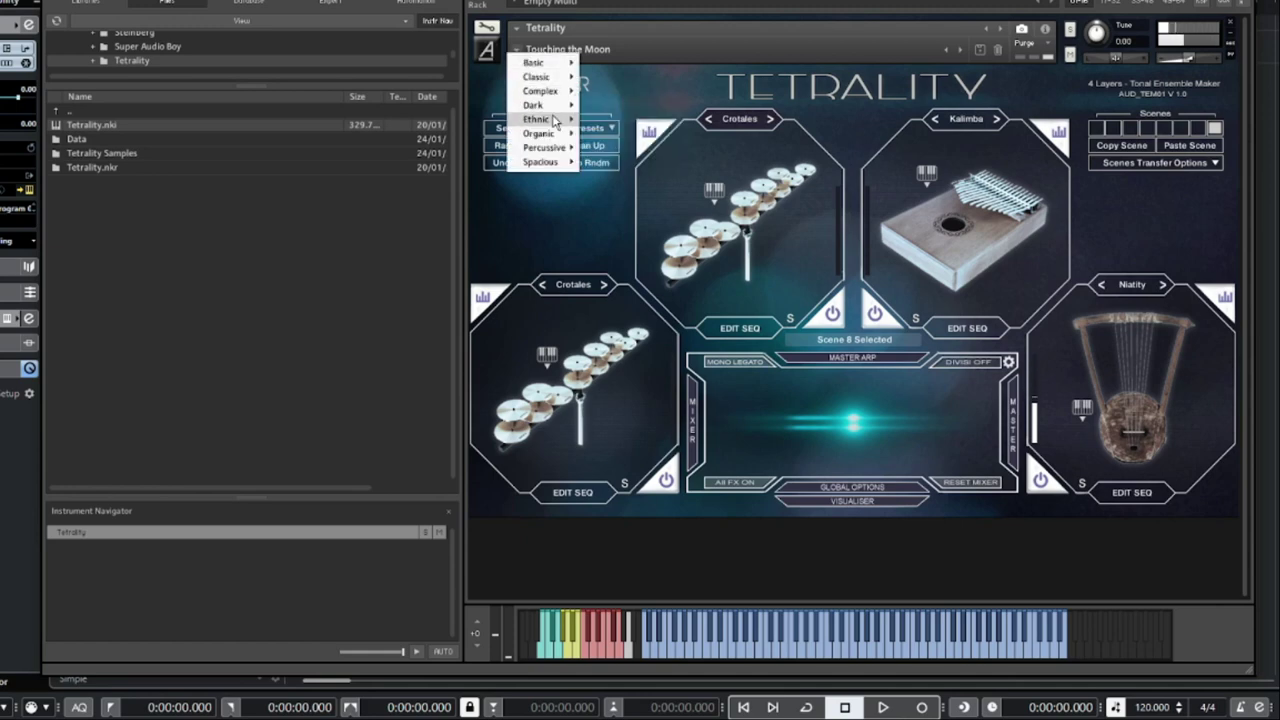
{"action": "mouse_move", "coordinate": [556, 119]}
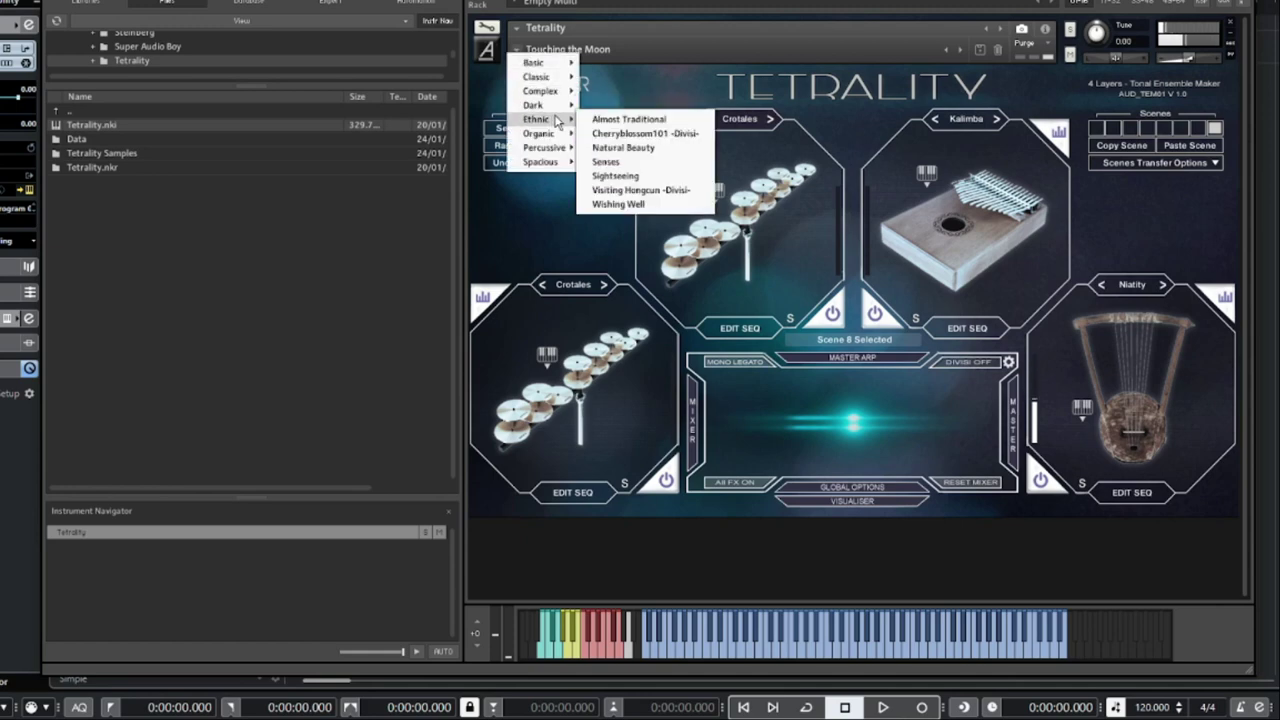
{"action": "left_click", "coordinate": [665, 147]}
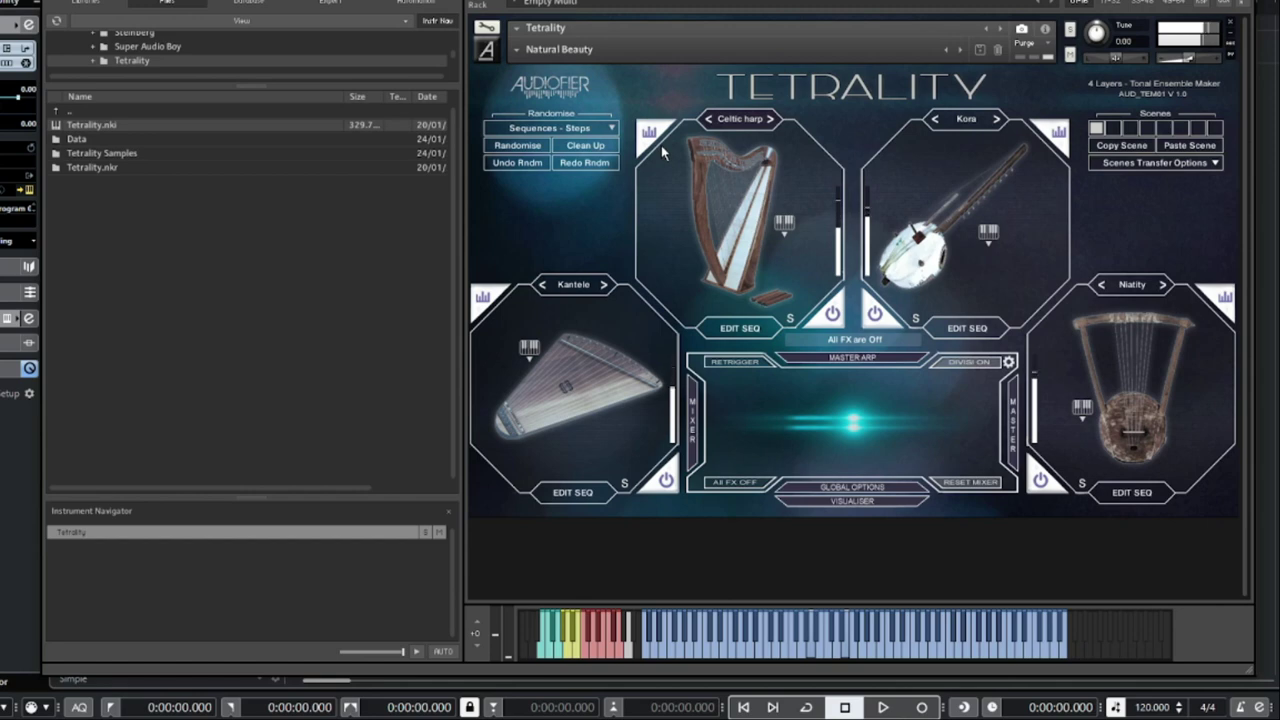
{"action": "left_click", "coordinate": [730, 363]}
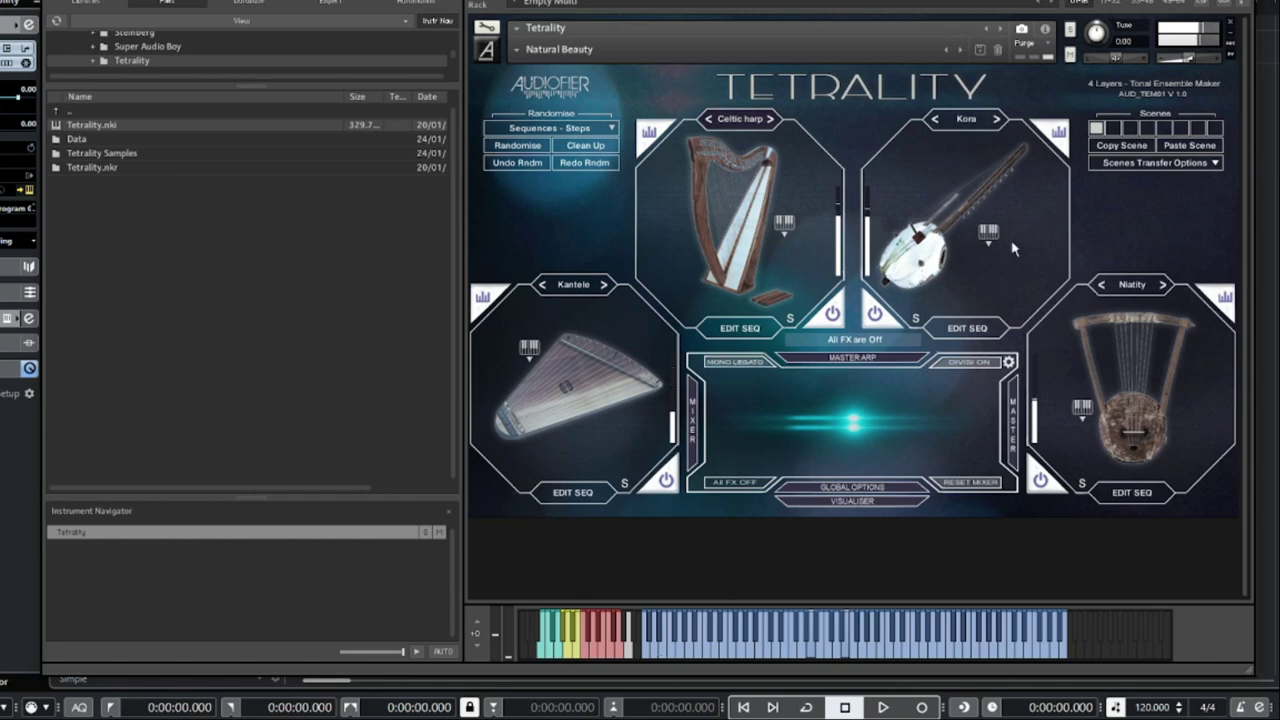
{"action": "left_click", "coordinate": [1164, 128]}
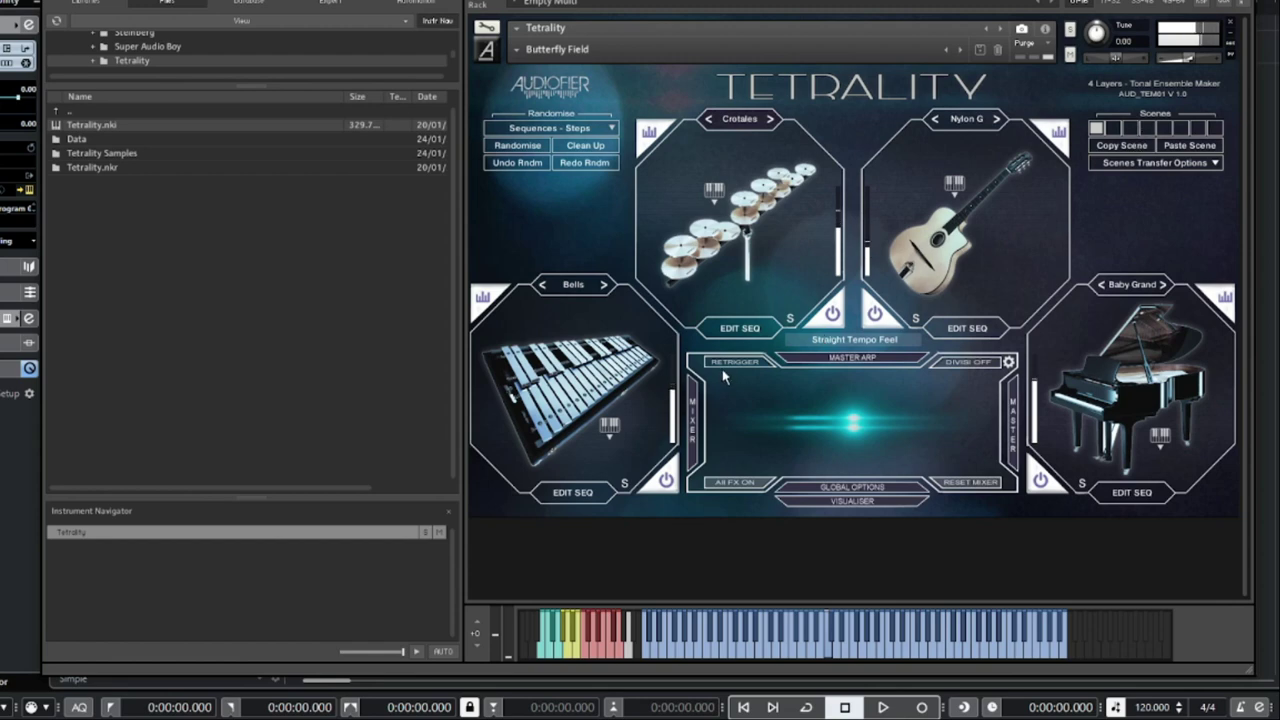
Turn on Divisi in the Butterfly Field preset, and audition Scenes 5 and 1 of the Orchestral Chaos preset
{"action": "left_click", "coordinate": [975, 364]}
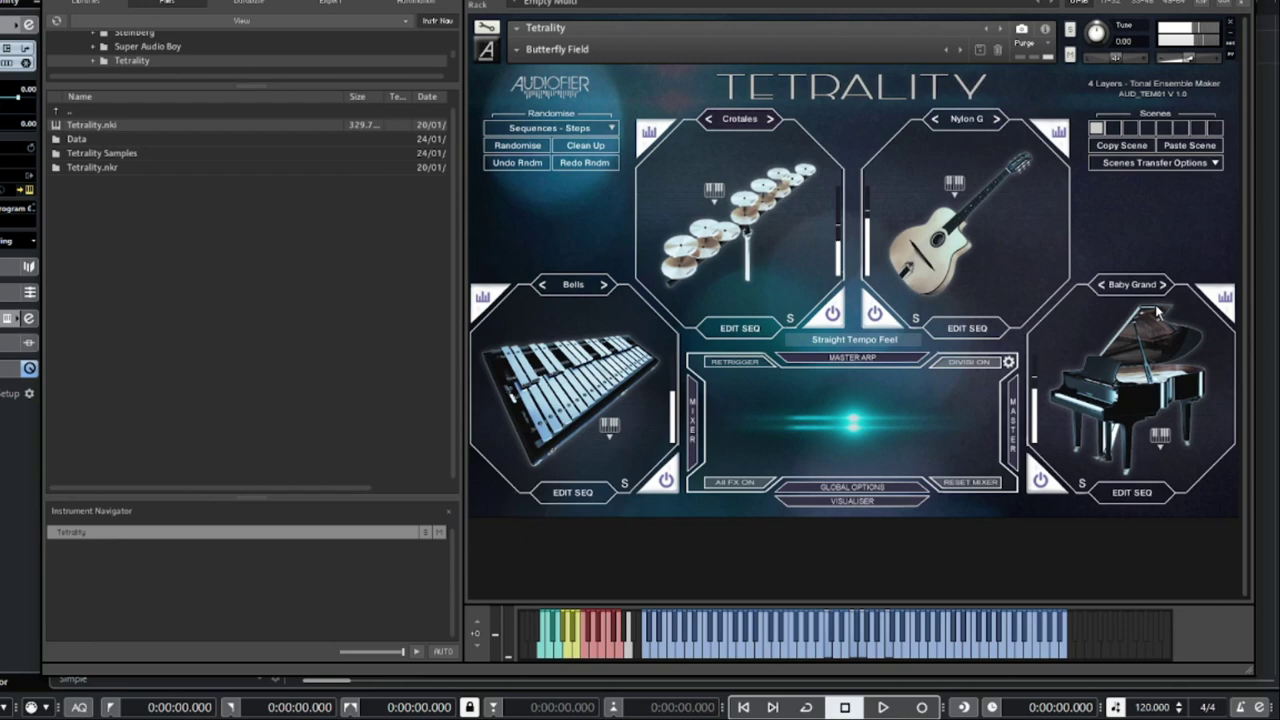
{"action": "left_click", "coordinate": [1164, 128]}
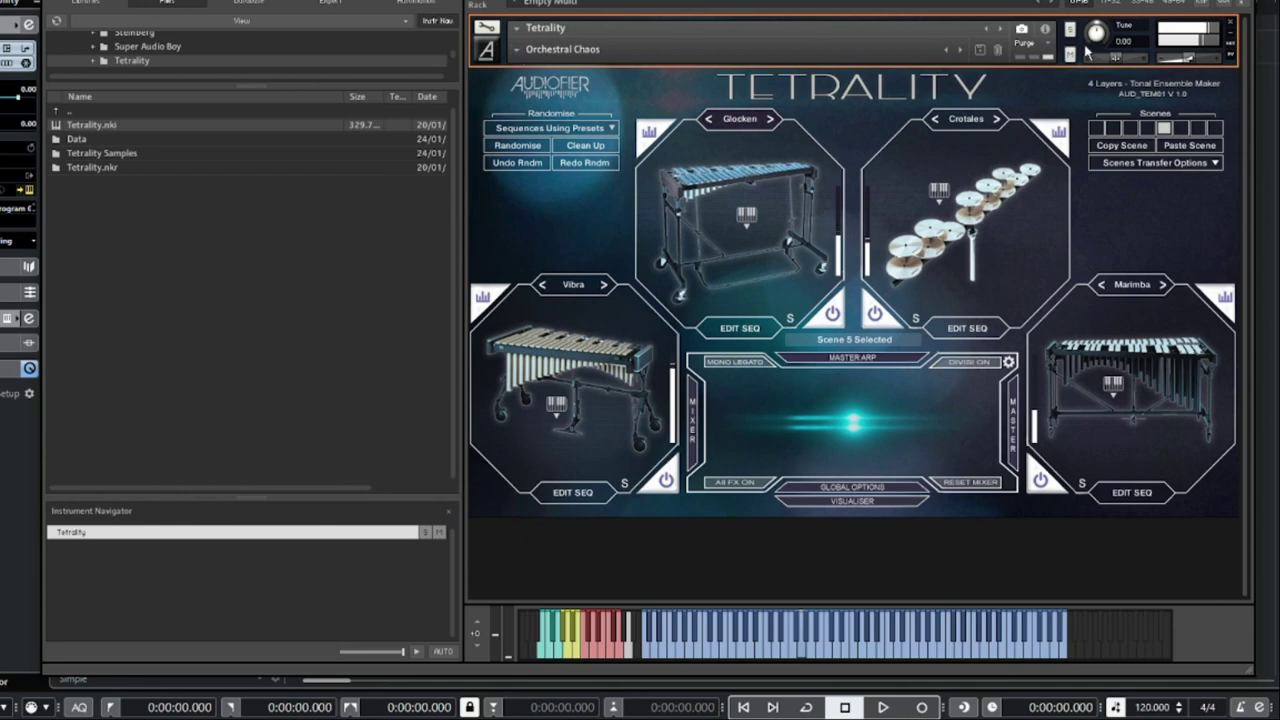
{"action": "left_click", "coordinate": [1097, 129]}
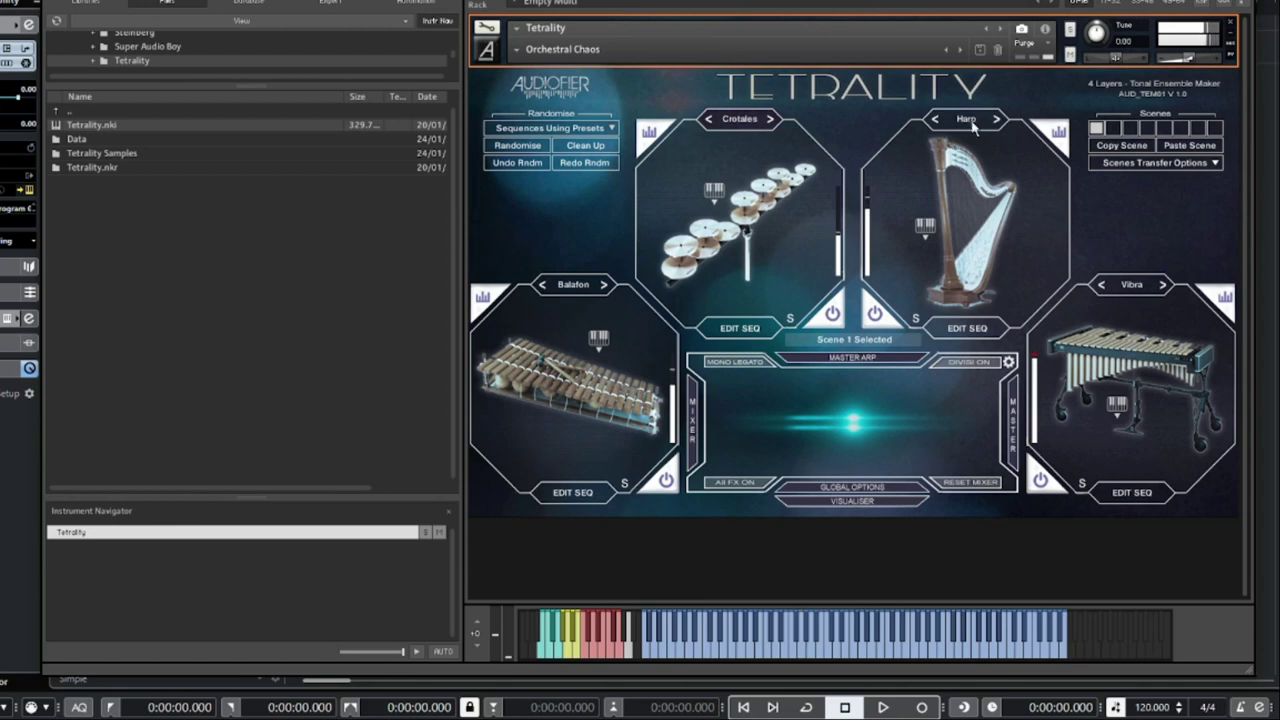
Audition Scenes 3 and 5 of the Orchestral Chaos preset, and switch the playing mode from Mono Legato to Retrigger
{"action": "left_click", "coordinate": [1130, 129]}
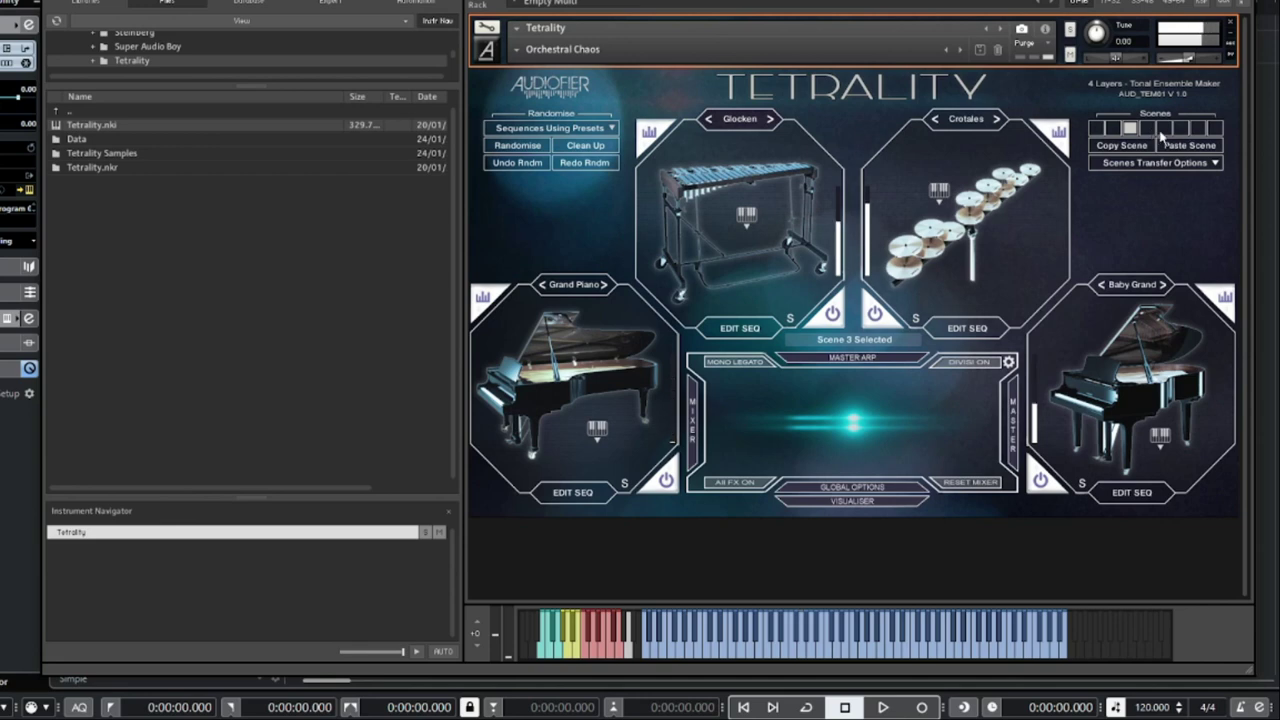
{"action": "left_click", "coordinate": [1162, 130]}
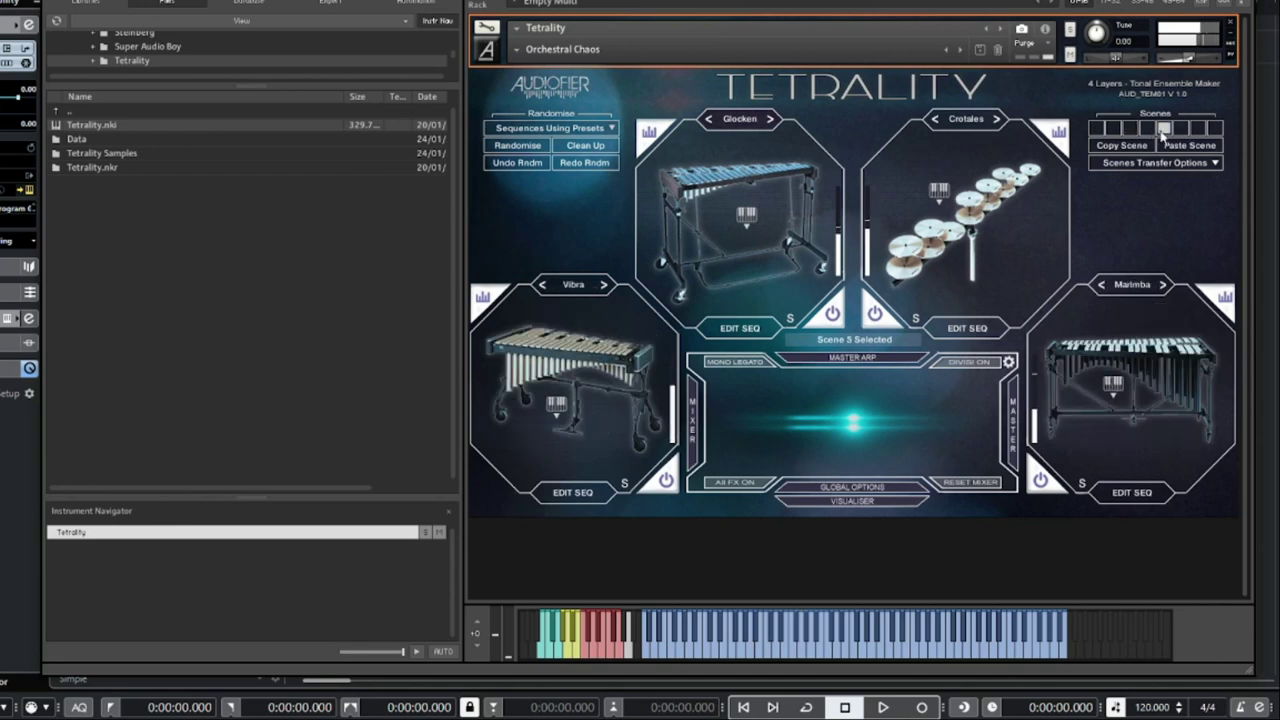
{"action": "left_click", "coordinate": [740, 364]}
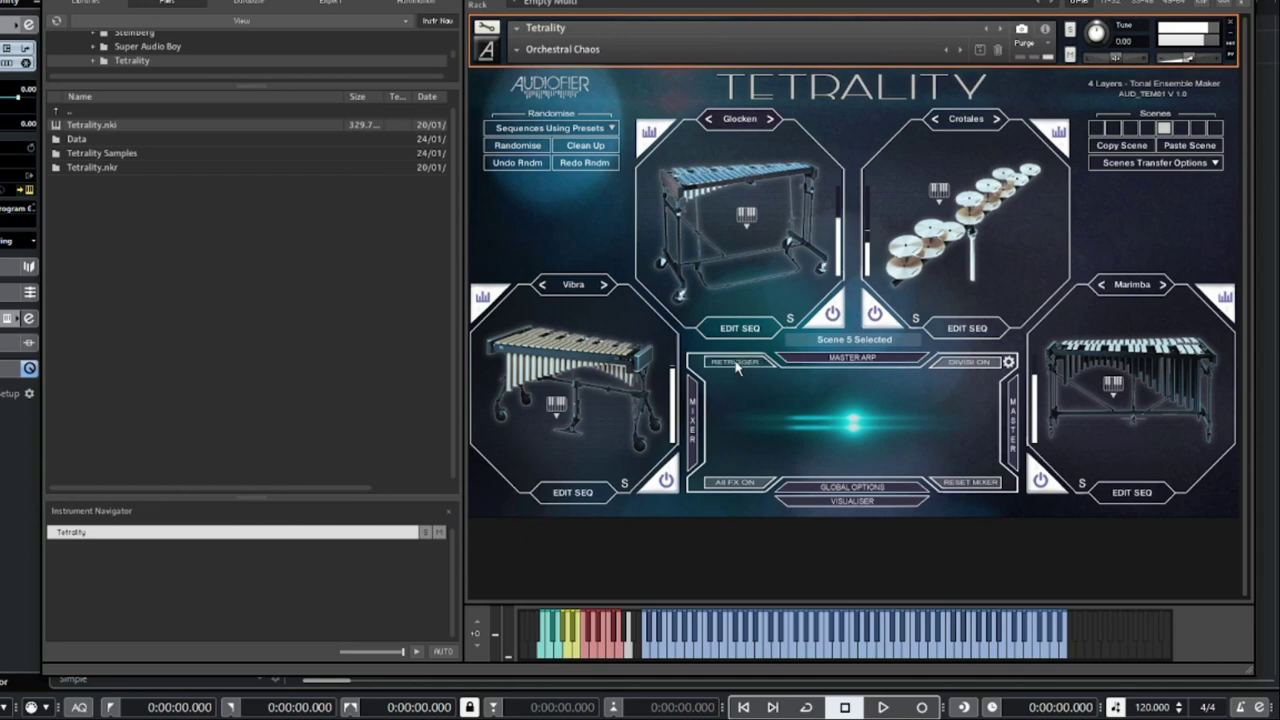
Audition Scenes 6, 1 and 8 of the Orchestral Chaos preset in Retrigger mode
{"action": "left_click", "coordinate": [1184, 129]}
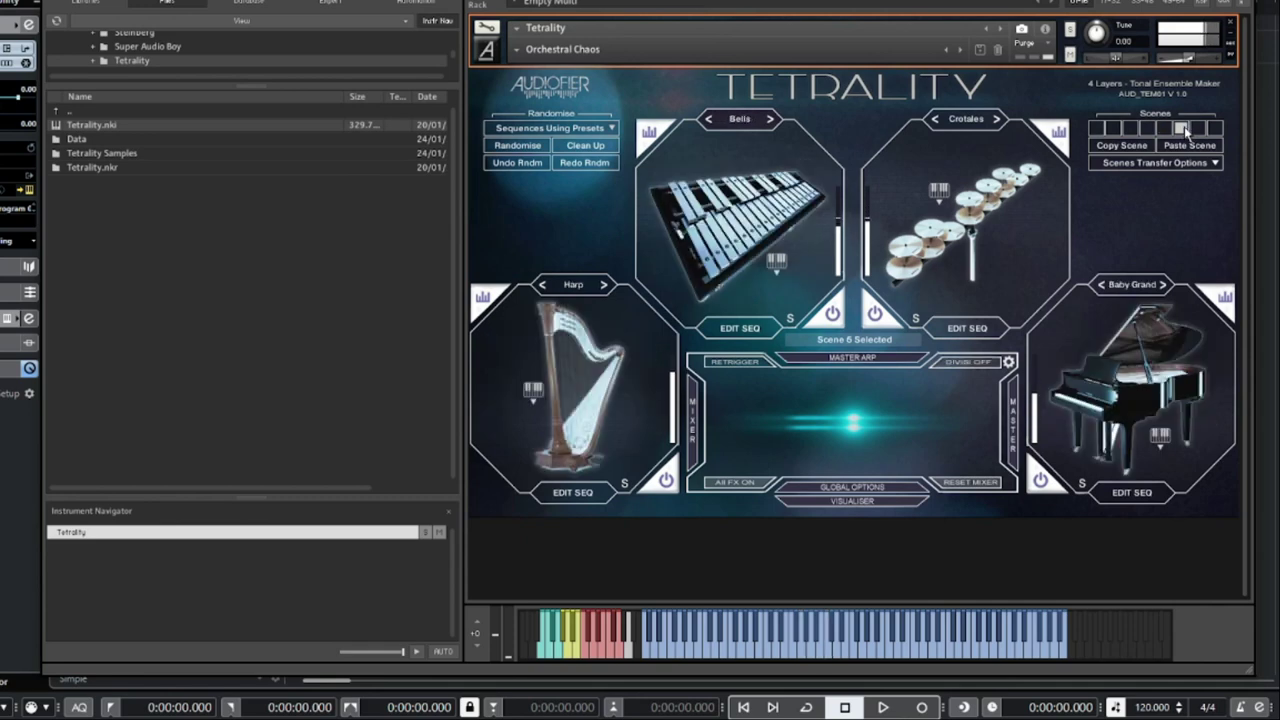
{"action": "left_click", "coordinate": [1097, 129]}
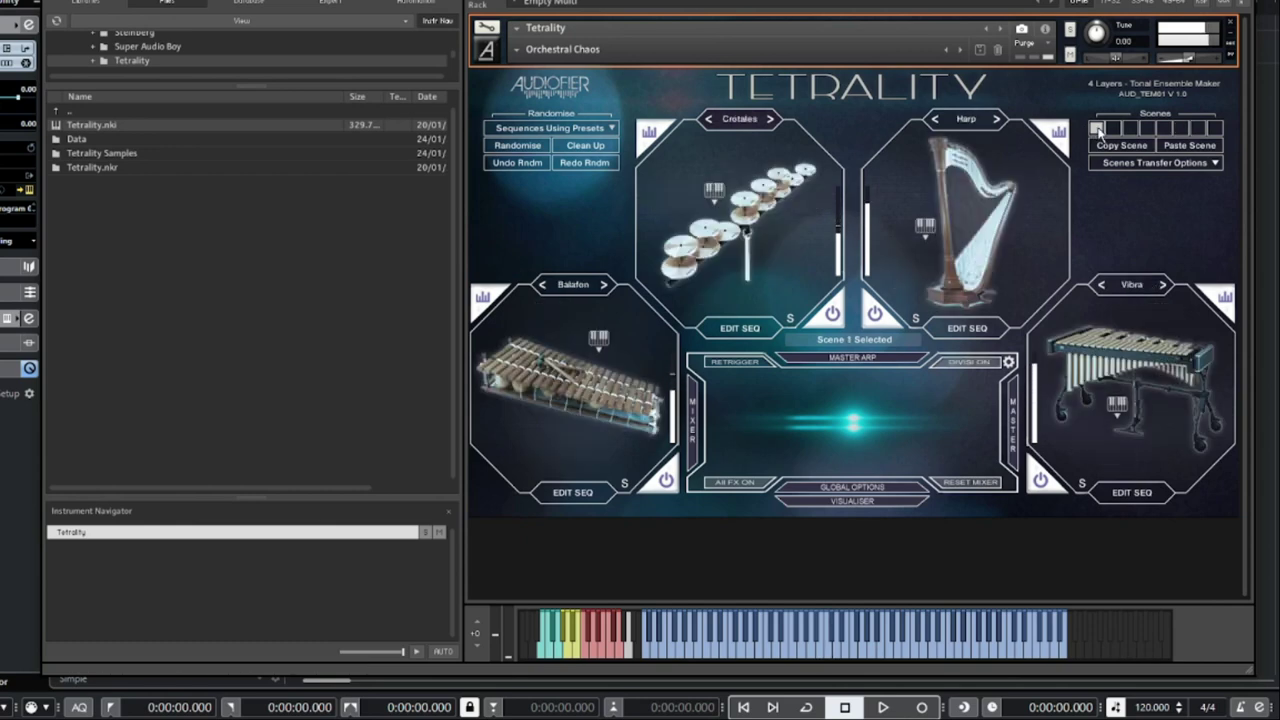
{"action": "left_click", "coordinate": [1215, 129]}
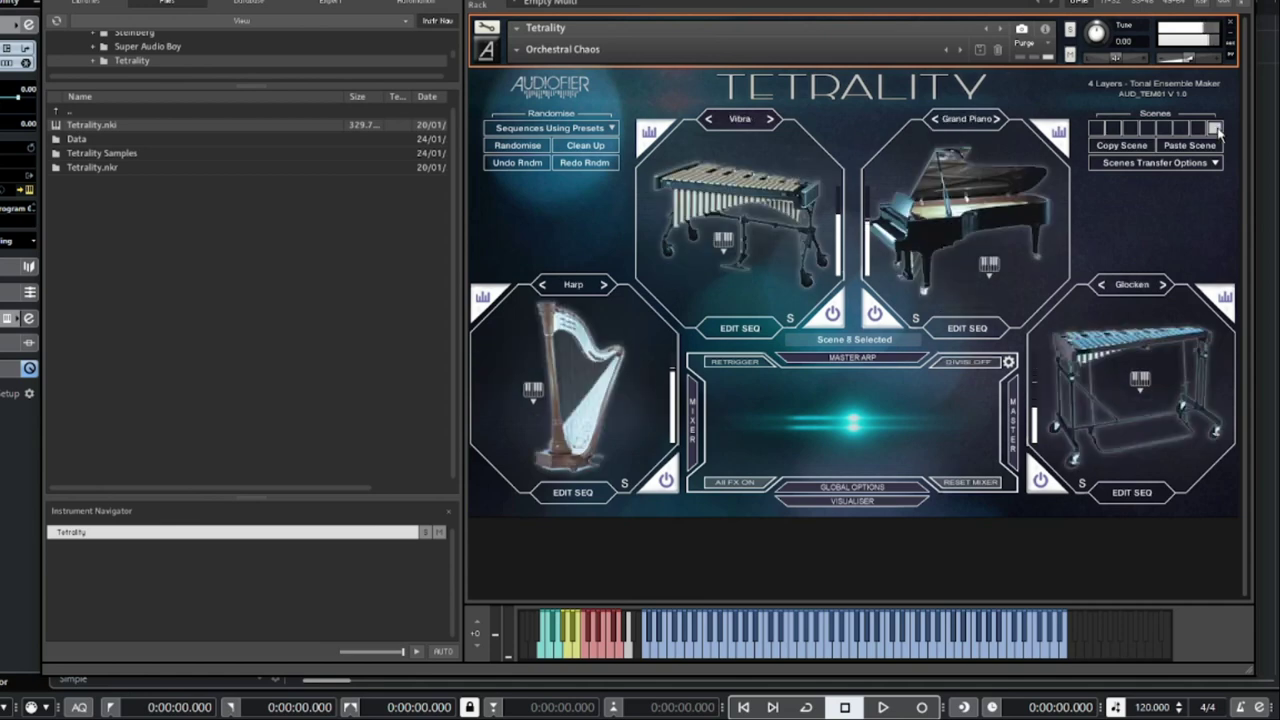